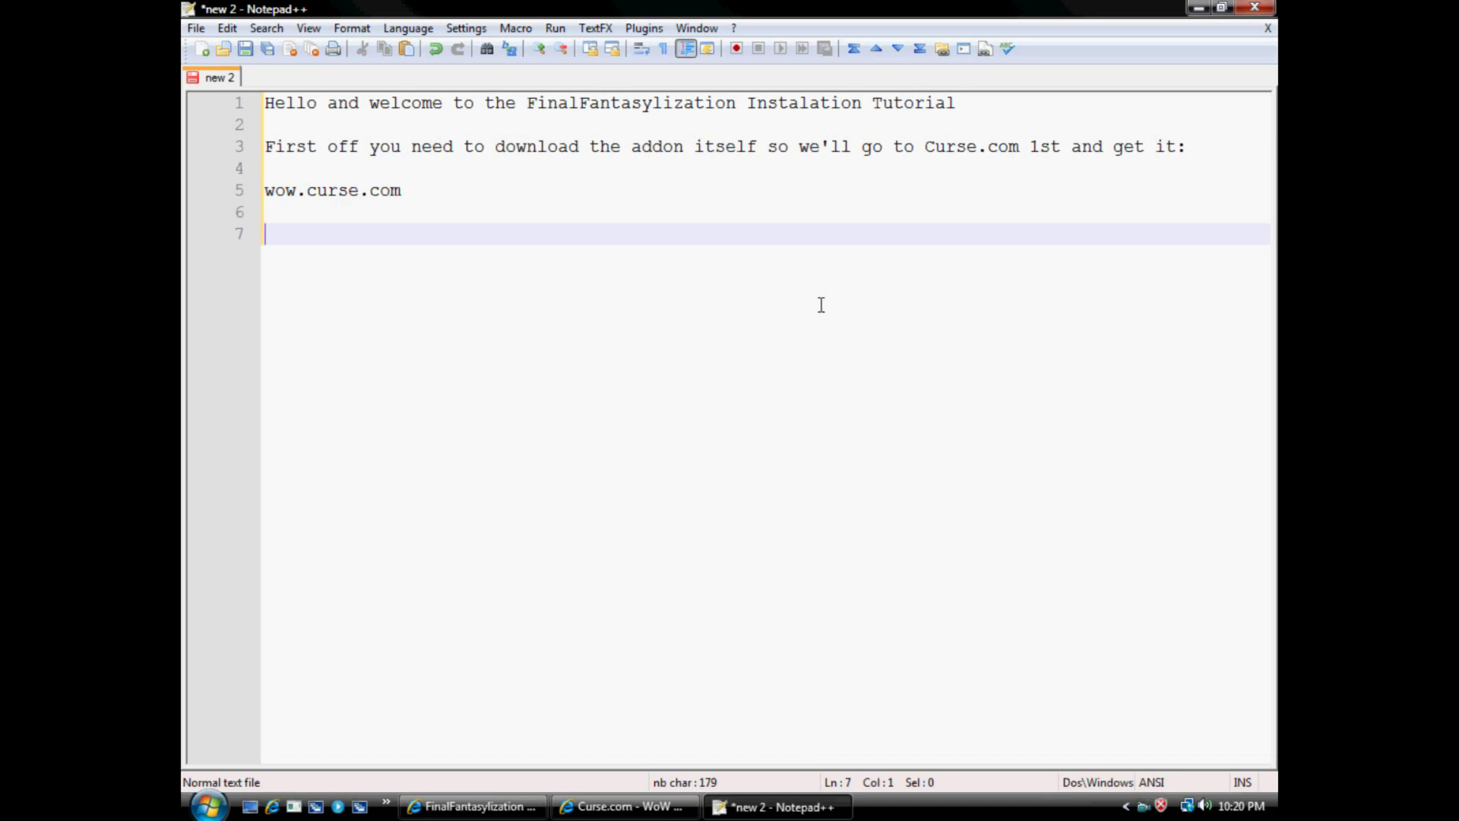
# - Highlight the wow.curse.com address in the notes, then bring up the Curse.com browser window
pyautogui.moveTo(267, 190); pyautogui.dragTo(407, 191)
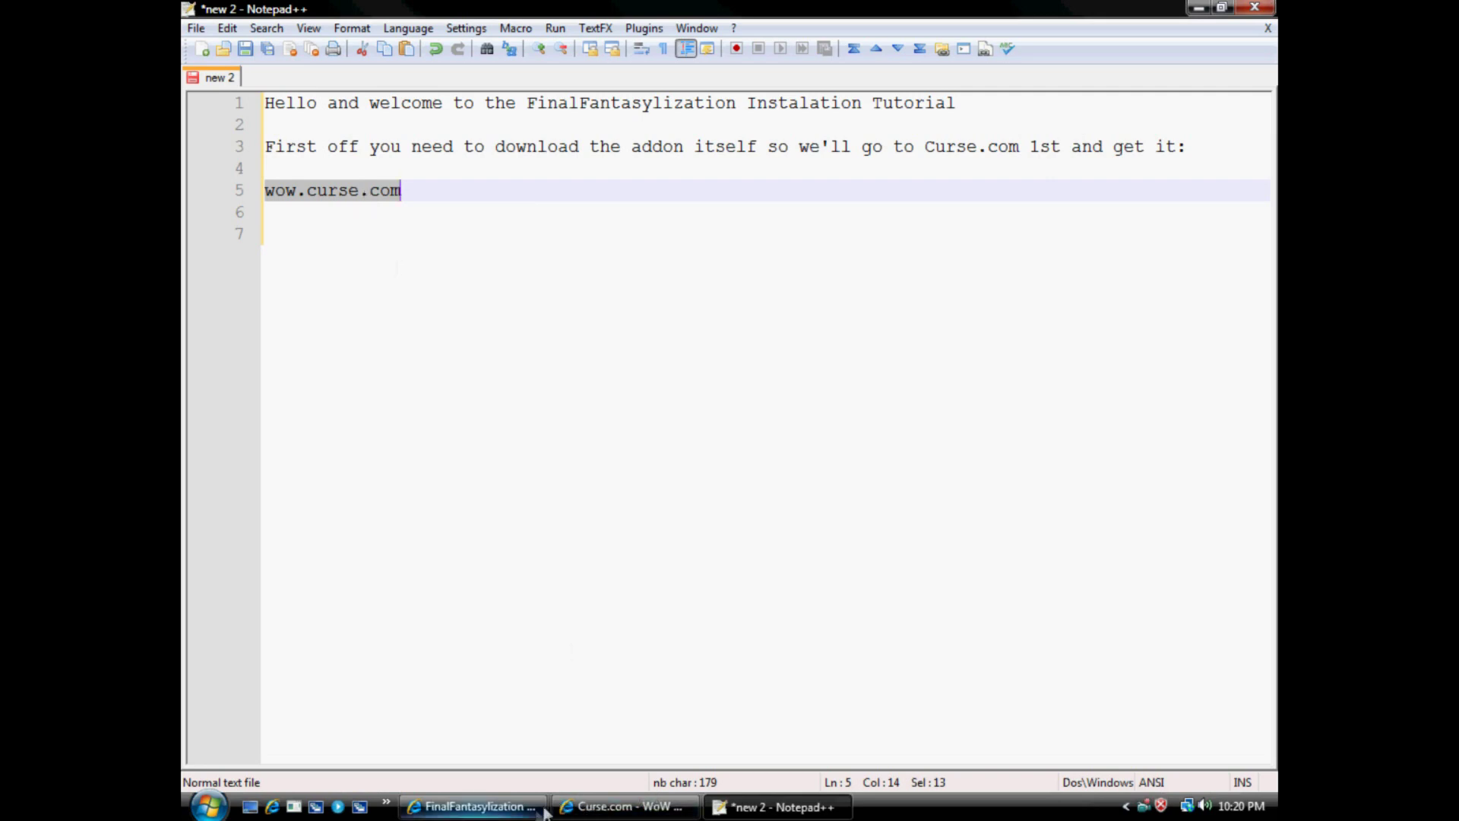
pyautogui.click(619, 806)
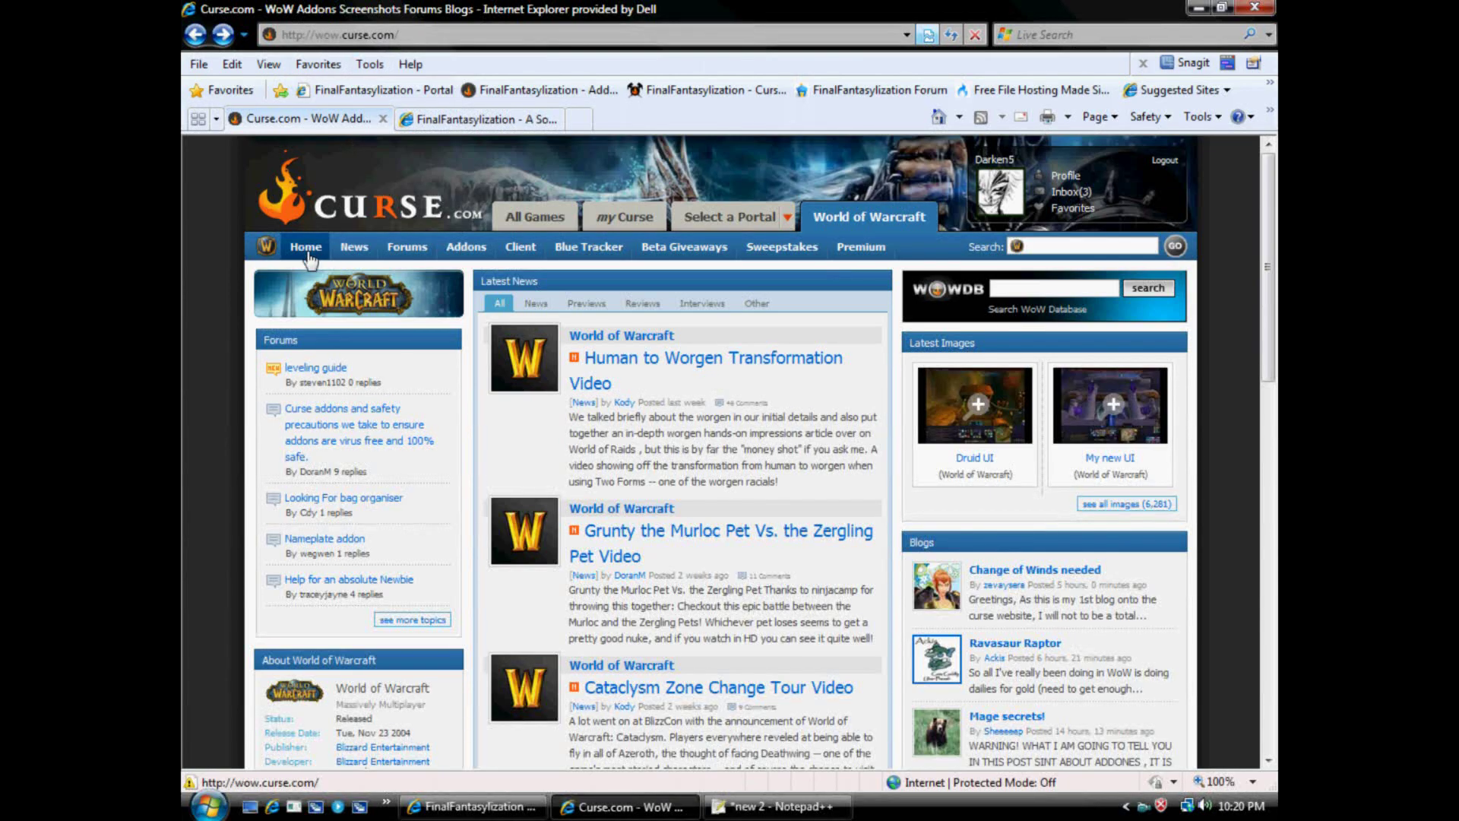
# - Search the WoW addons for 'FinalFantasyli' and open the FinalFantasylization result
pyautogui.click(453, 251)
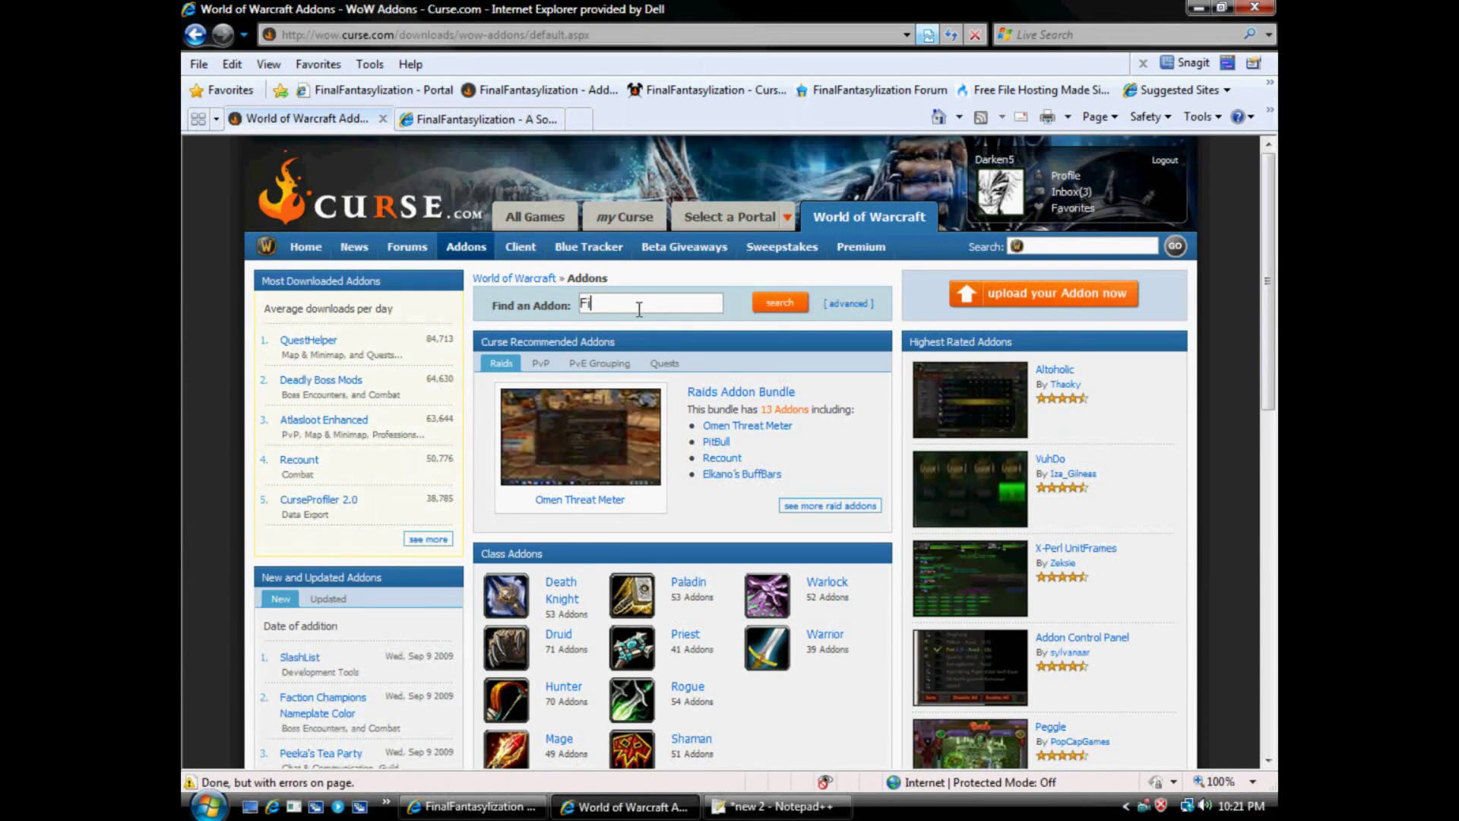
pyautogui.click(639, 309)
pyautogui.write('Final')
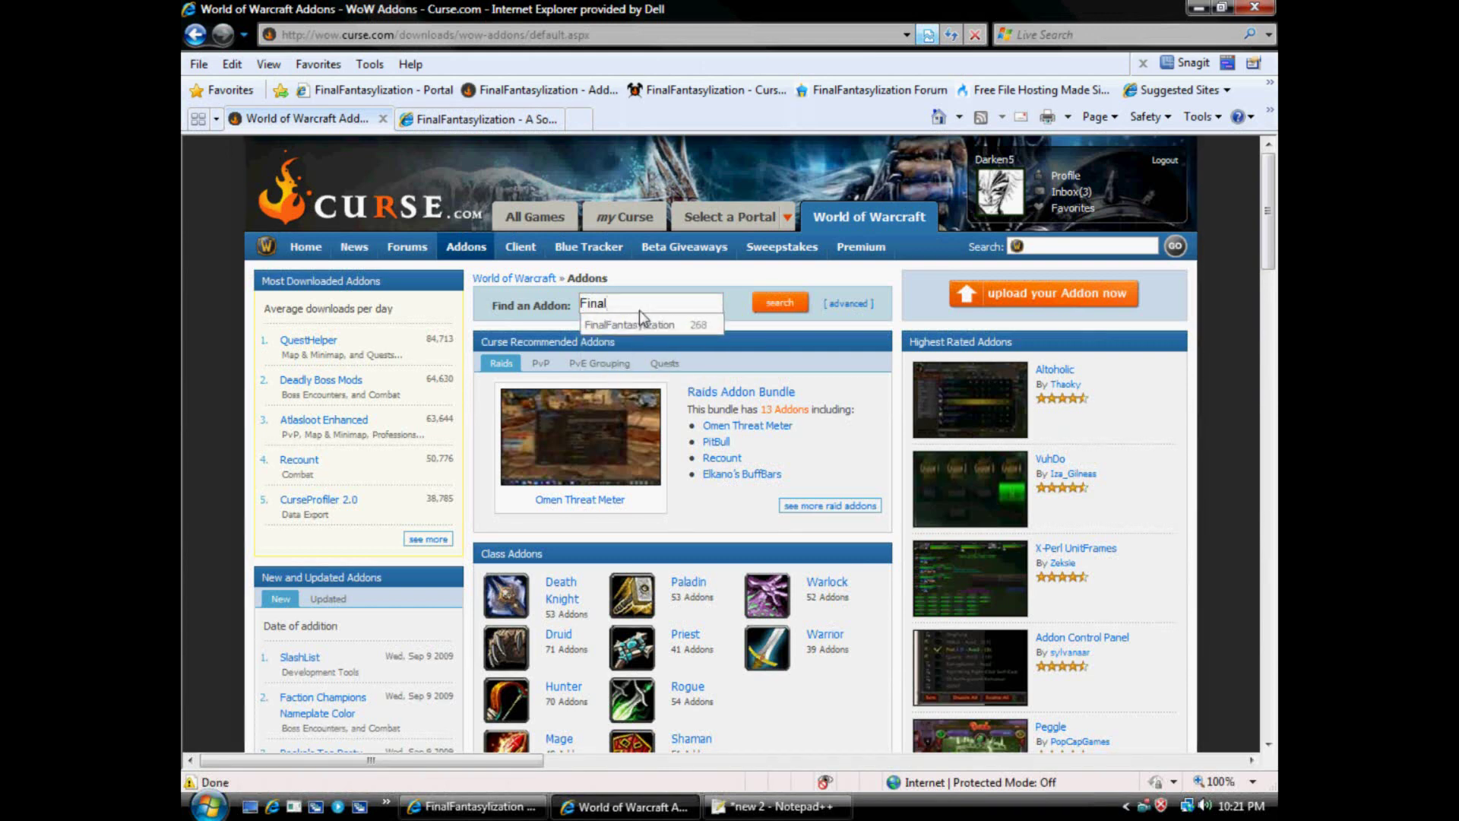
pyautogui.write('Fantasylization')
pyautogui.click(780, 303)
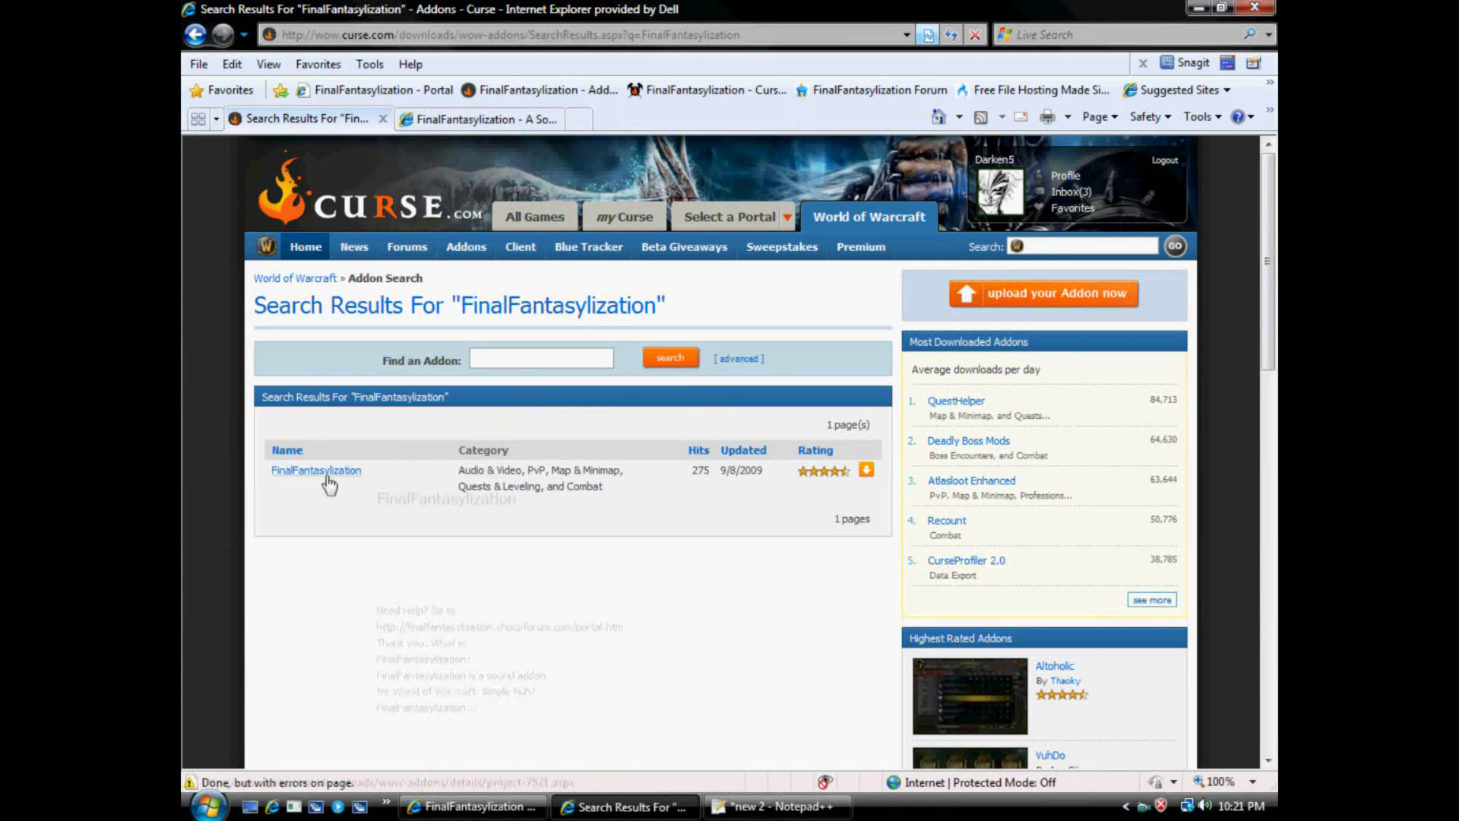
pyautogui.moveTo(323, 473)
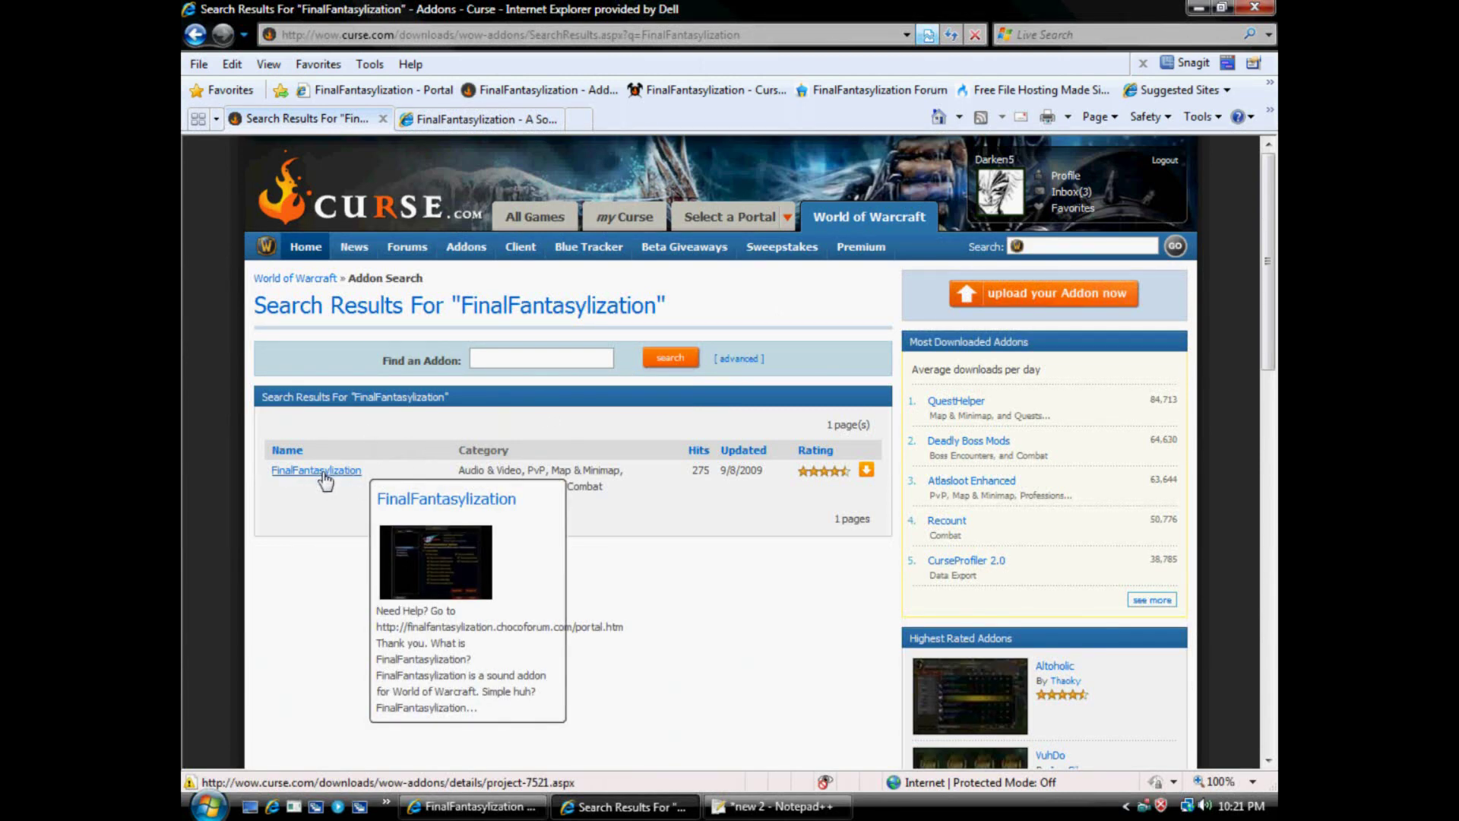
pyautogui.click(323, 472)
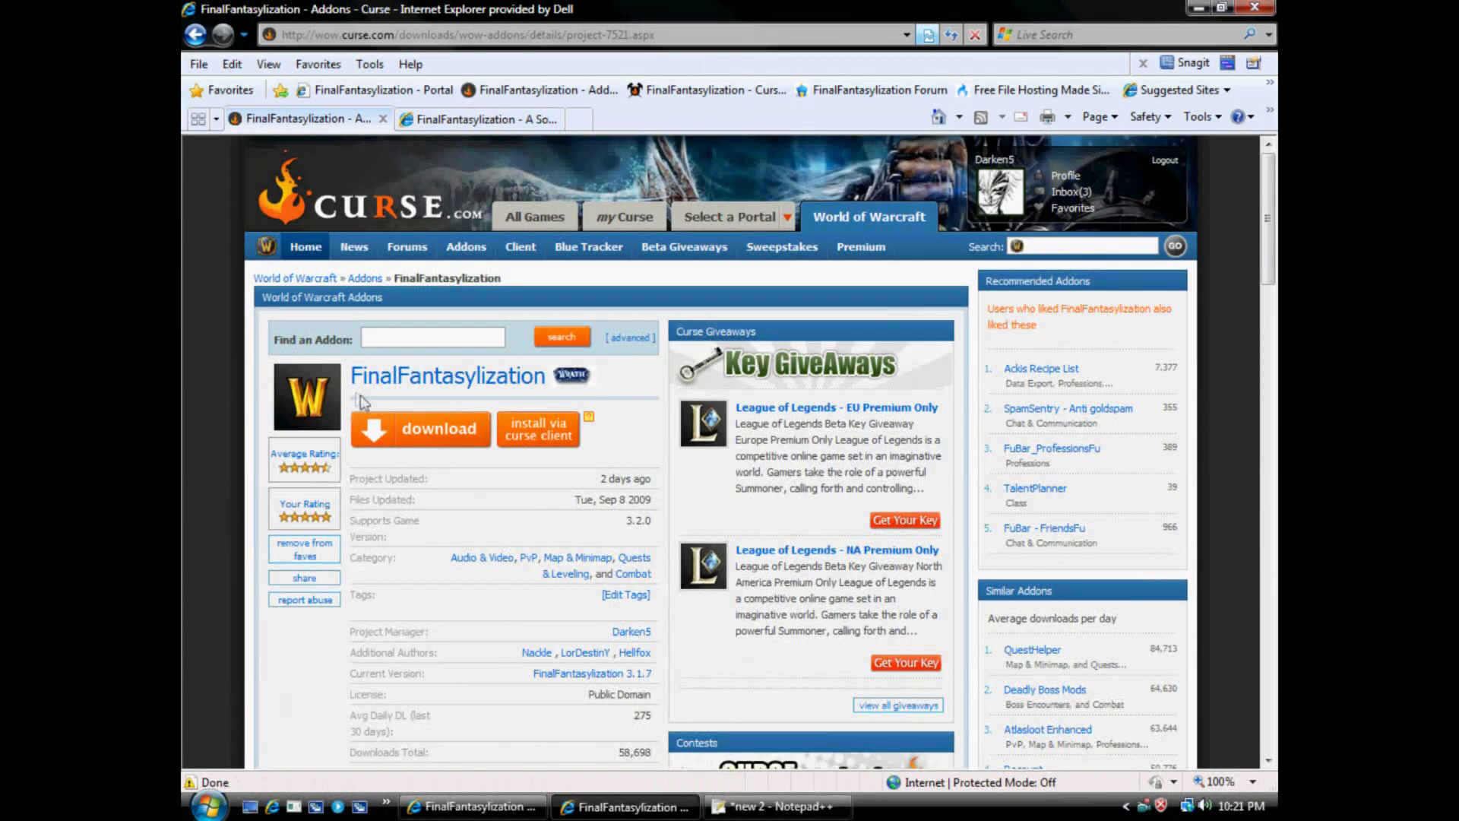
# - Highlight the FinalFantasylization title and category, then scroll down to the description
pyautogui.moveTo(362, 403); pyautogui.dragTo(494, 376)
pyautogui.click(391, 374)
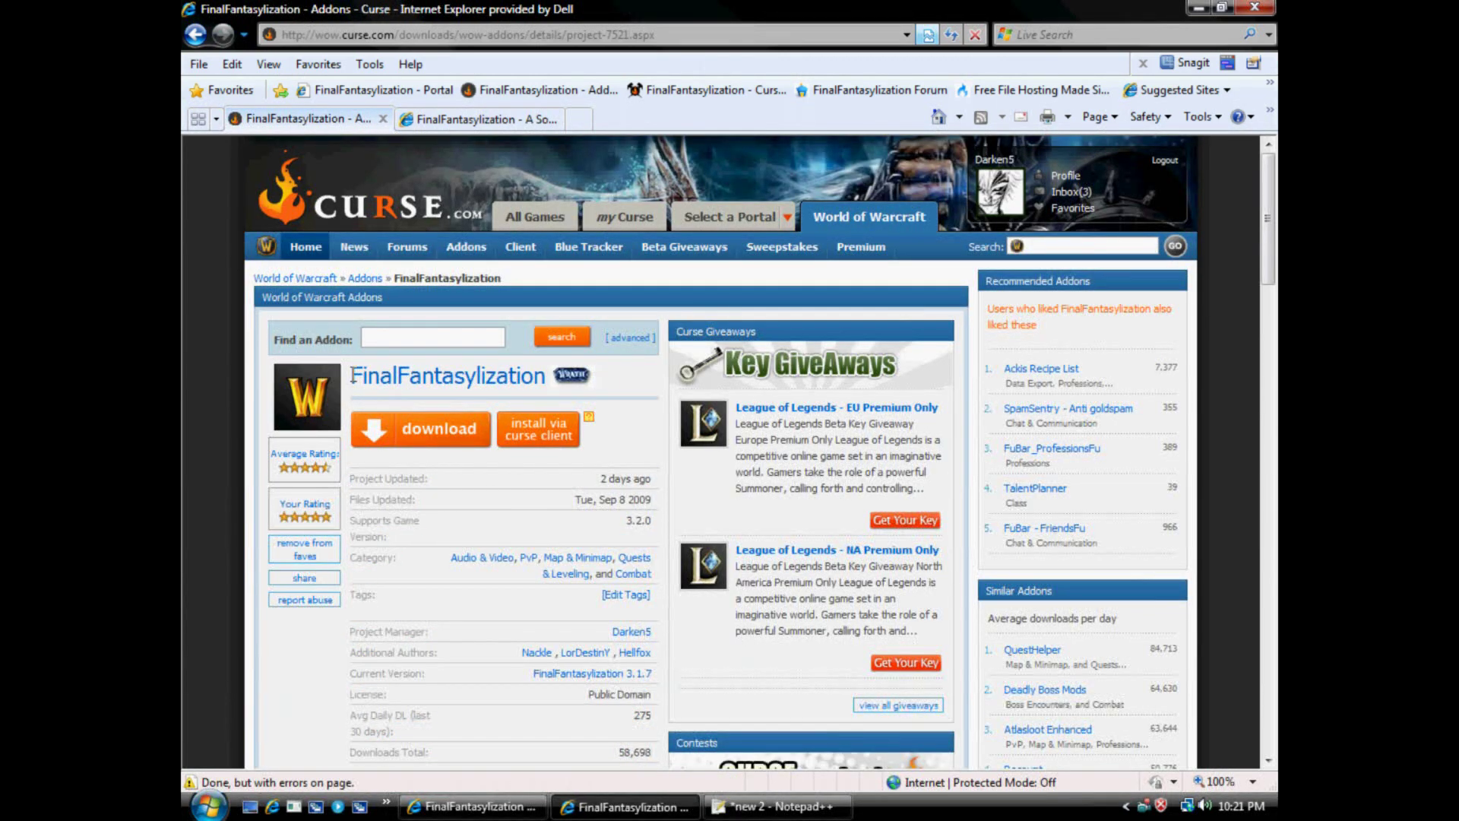
pyautogui.moveTo(352, 376); pyautogui.dragTo(545, 384)
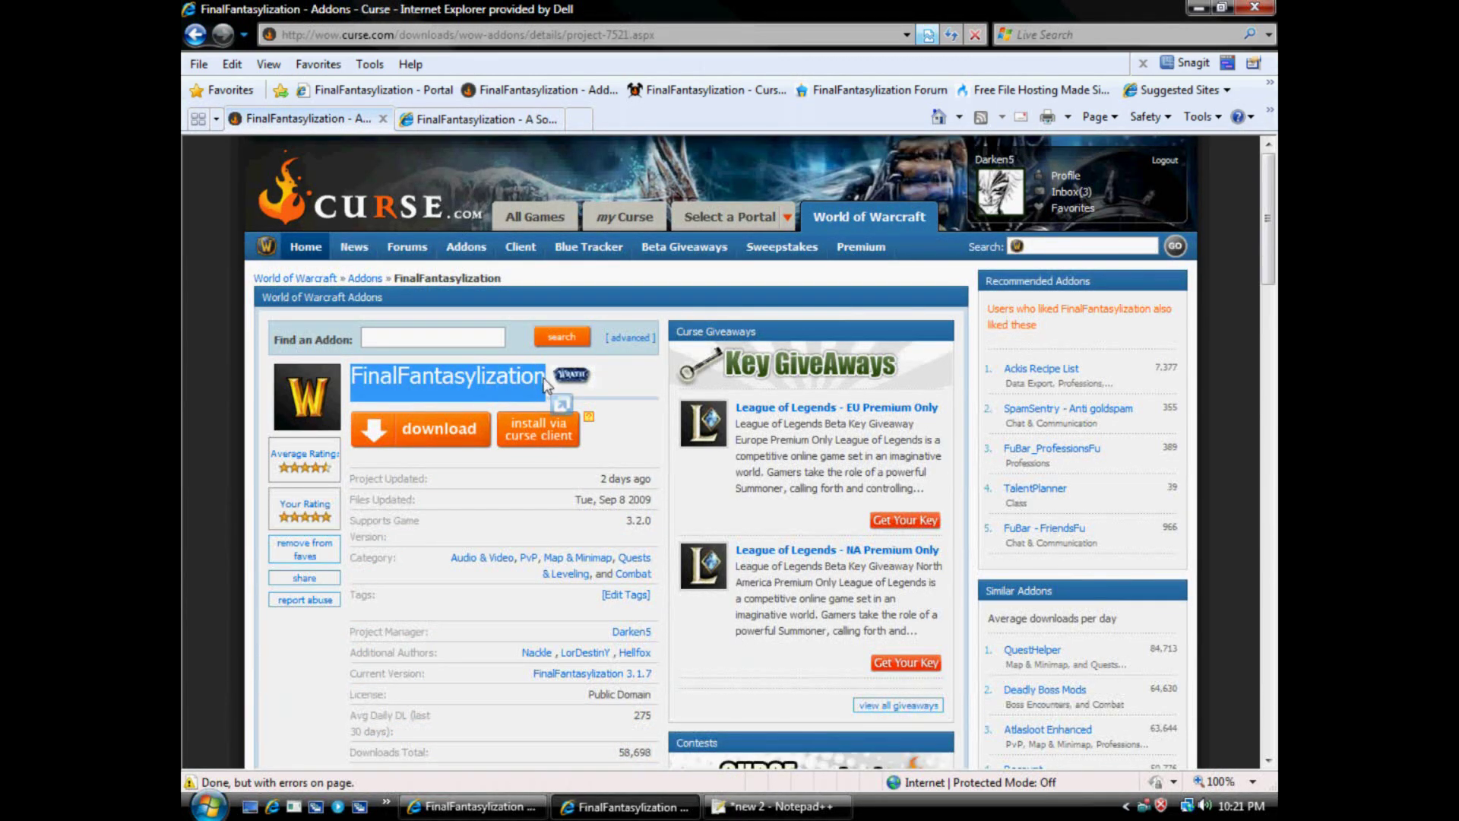
pyautogui.click(640, 391)
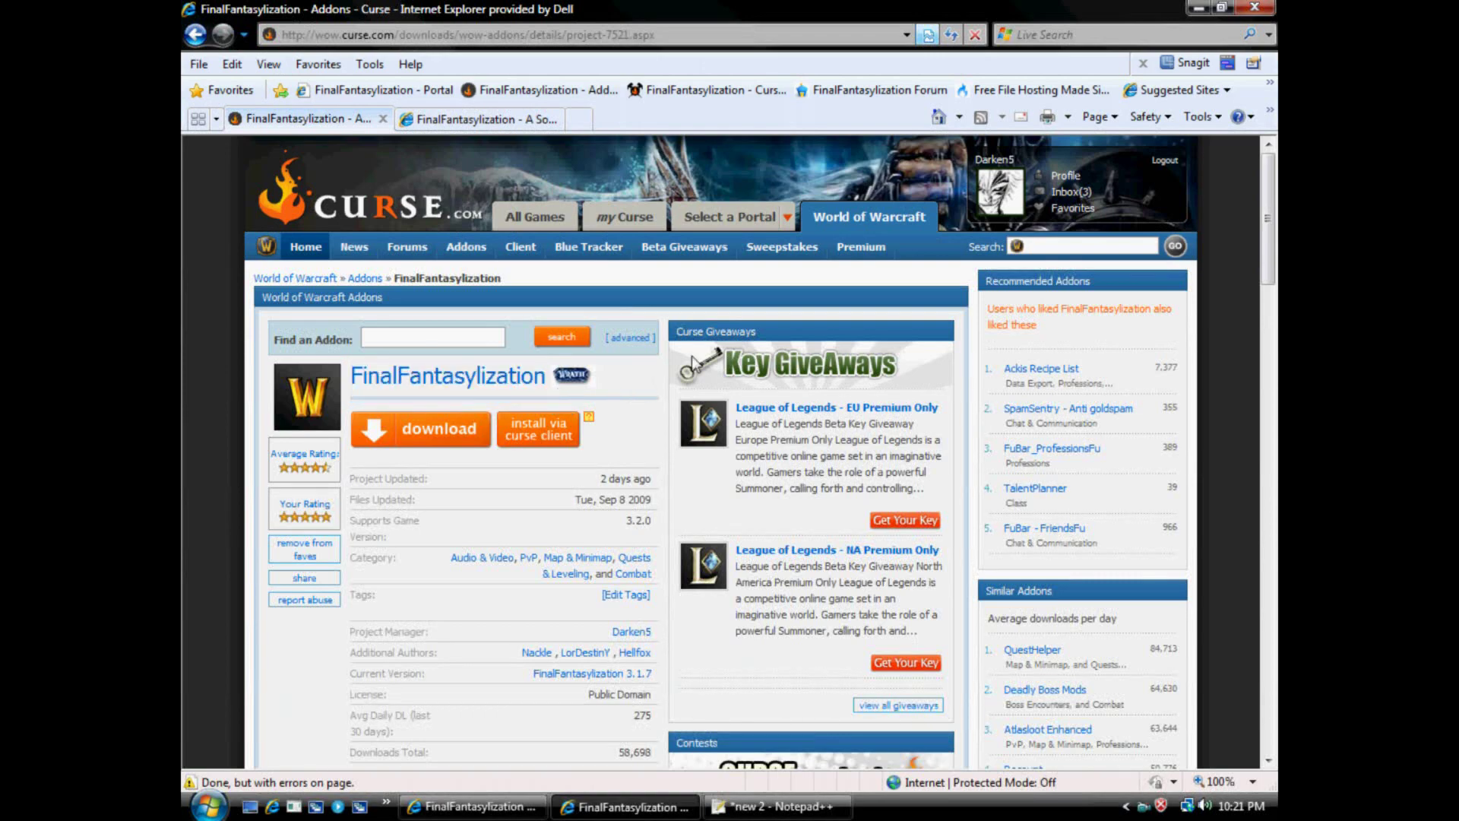
pyautogui.scroll(-5, 688, 367)
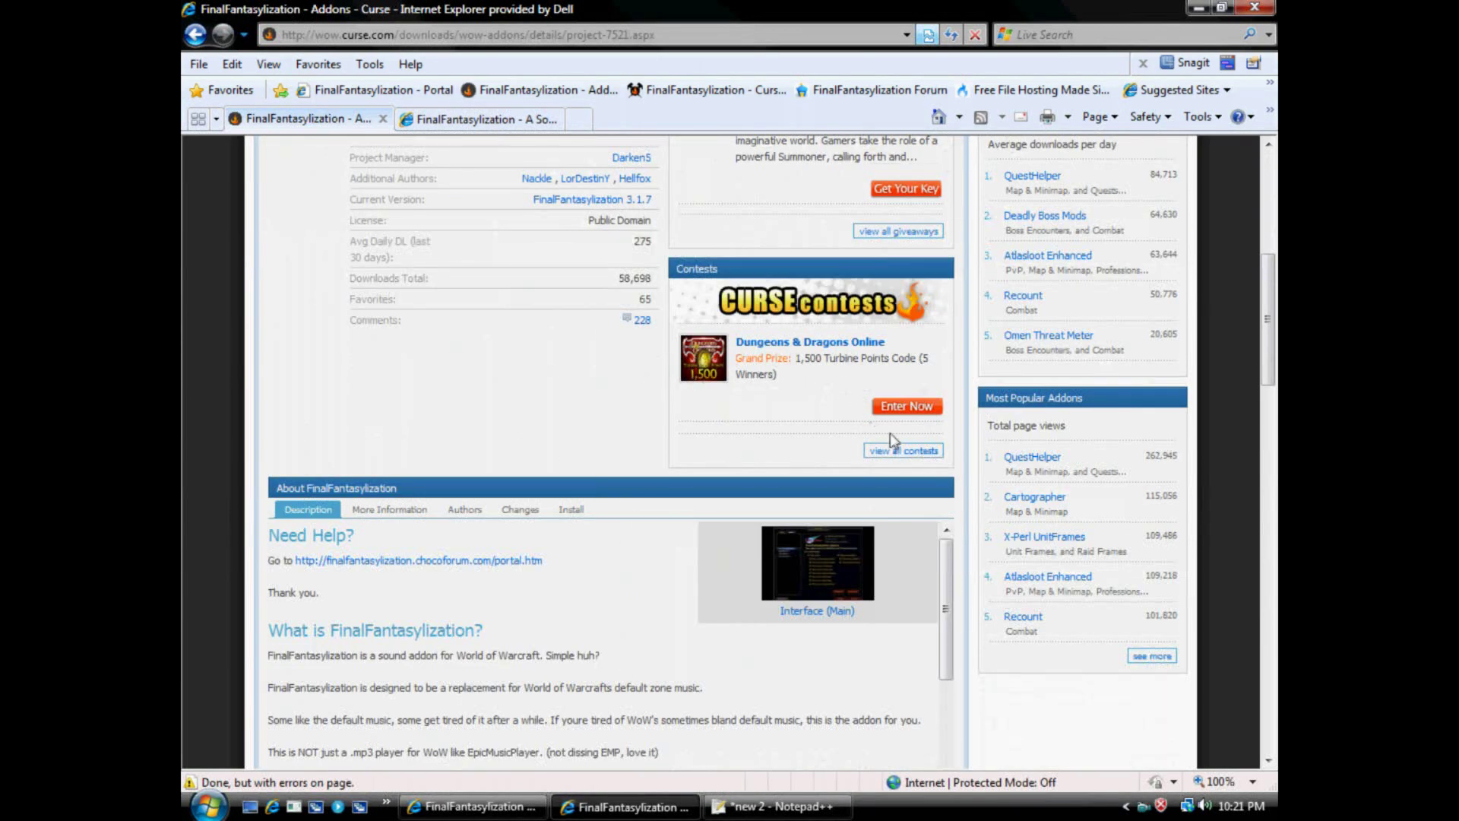
pyautogui.scroll(-1, 951, 491)
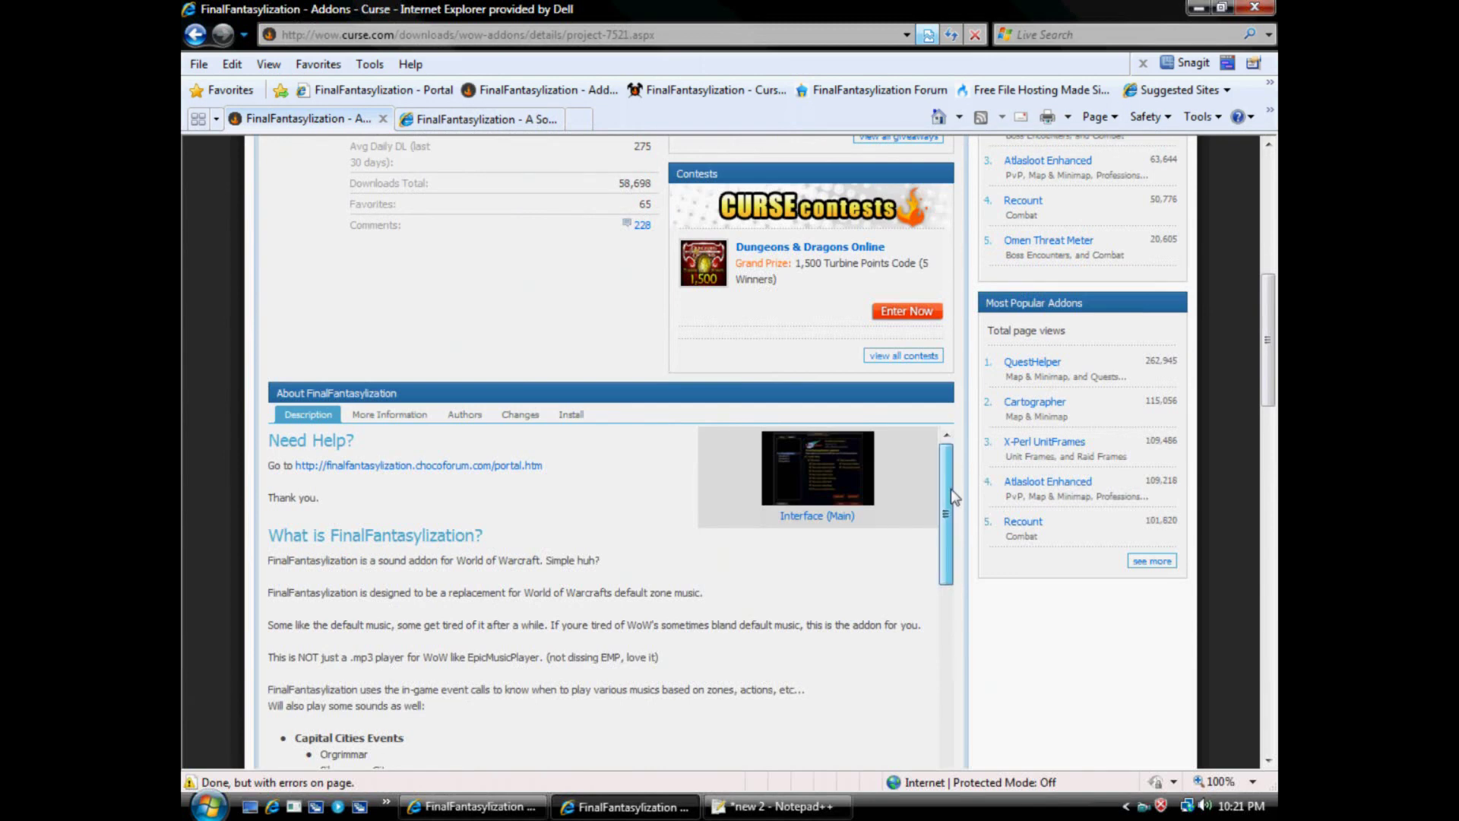
pyautogui.scroll(-1, 951, 494)
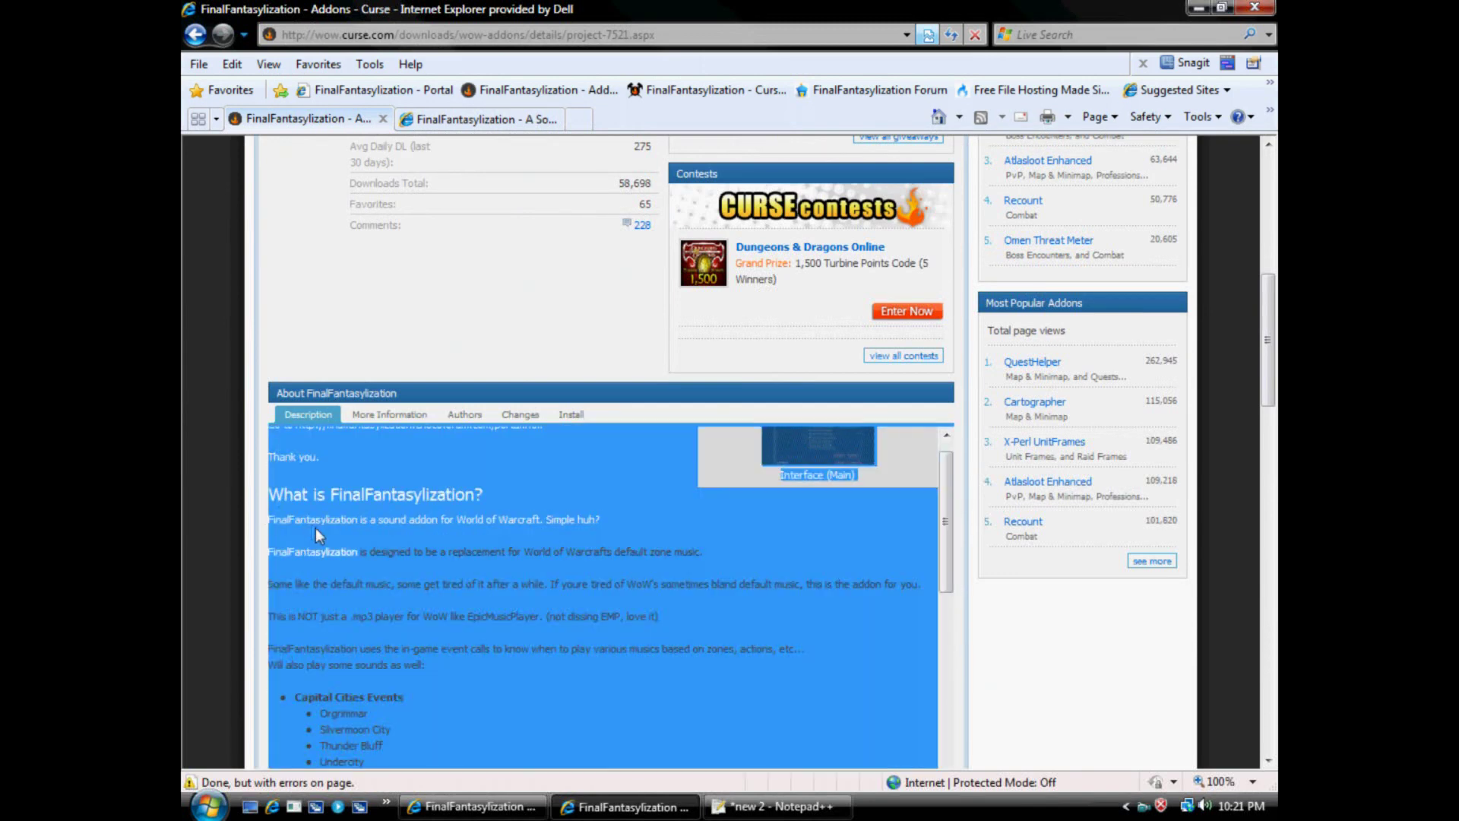
# - Highlight the 'What is FinalFantasylization?' description, scroll through Files and Screenshots, and return up
pyautogui.moveTo(269, 493); pyautogui.dragTo(662, 732)
pyautogui.click(640, 542)
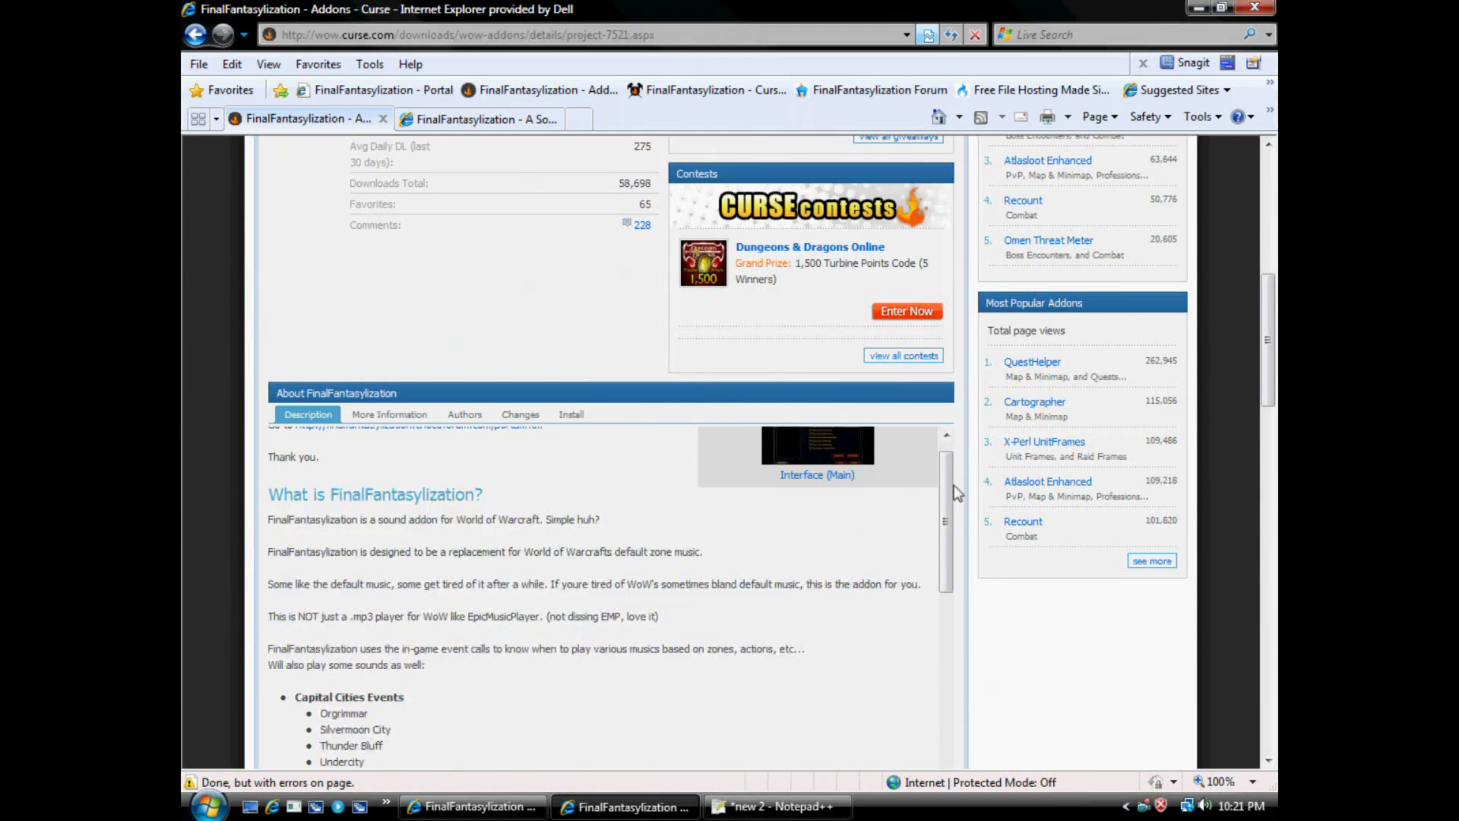
pyautogui.scroll(-10, 1034, 646)
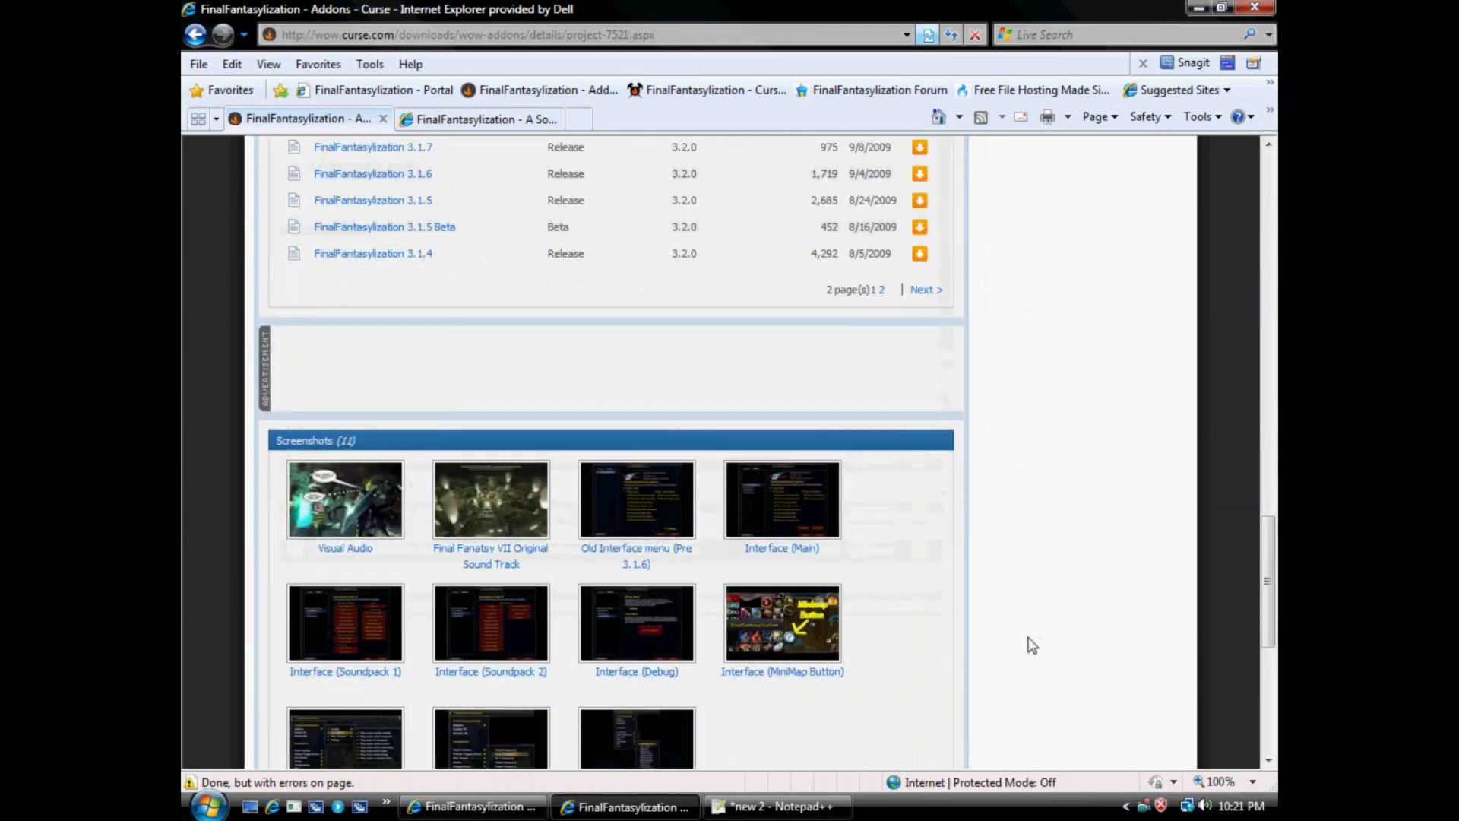
pyautogui.scroll(-3, 1031, 644)
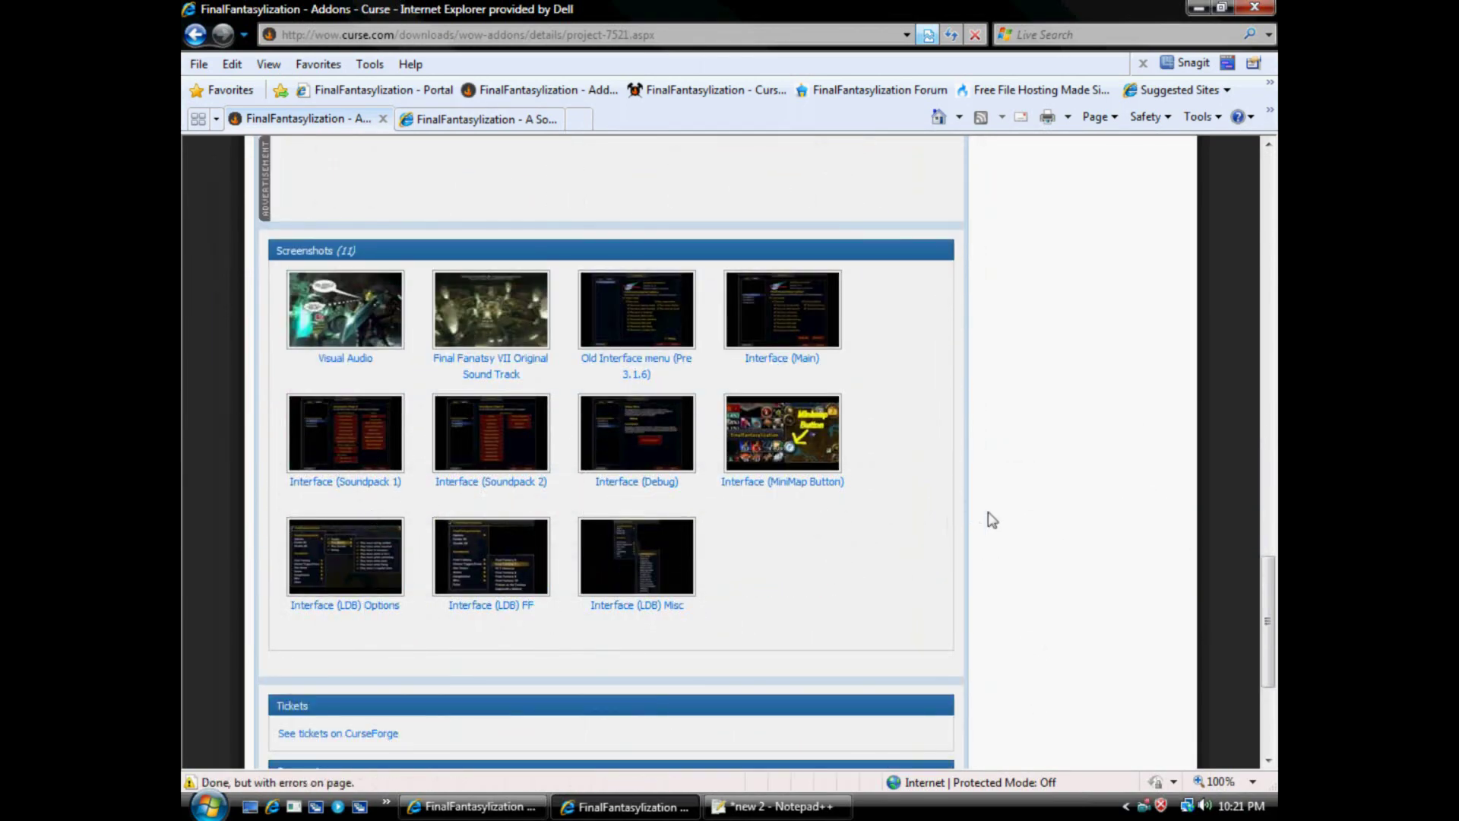
pyautogui.scroll(14, 993, 520)
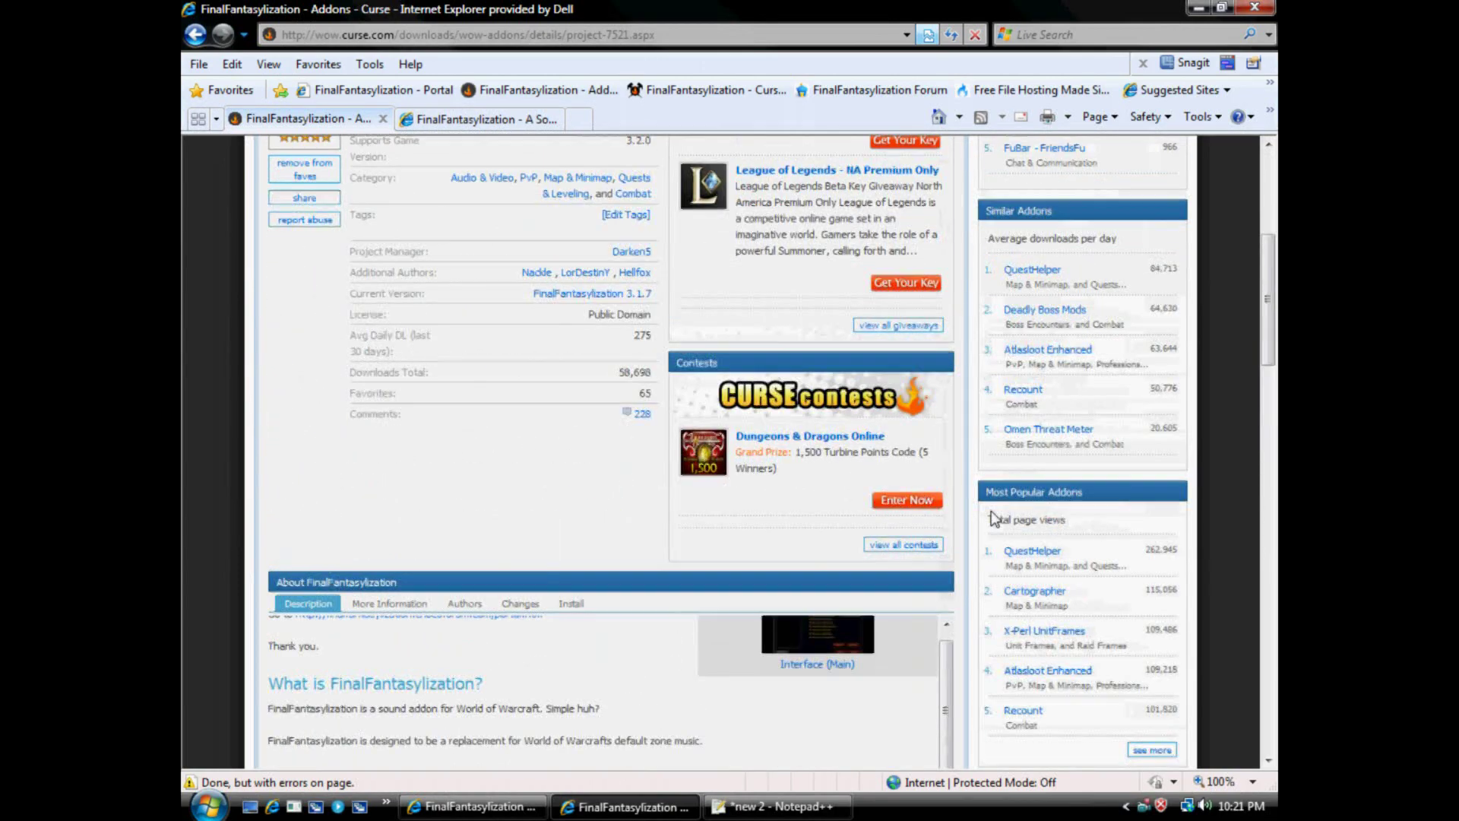
pyautogui.scroll(5, 992, 520)
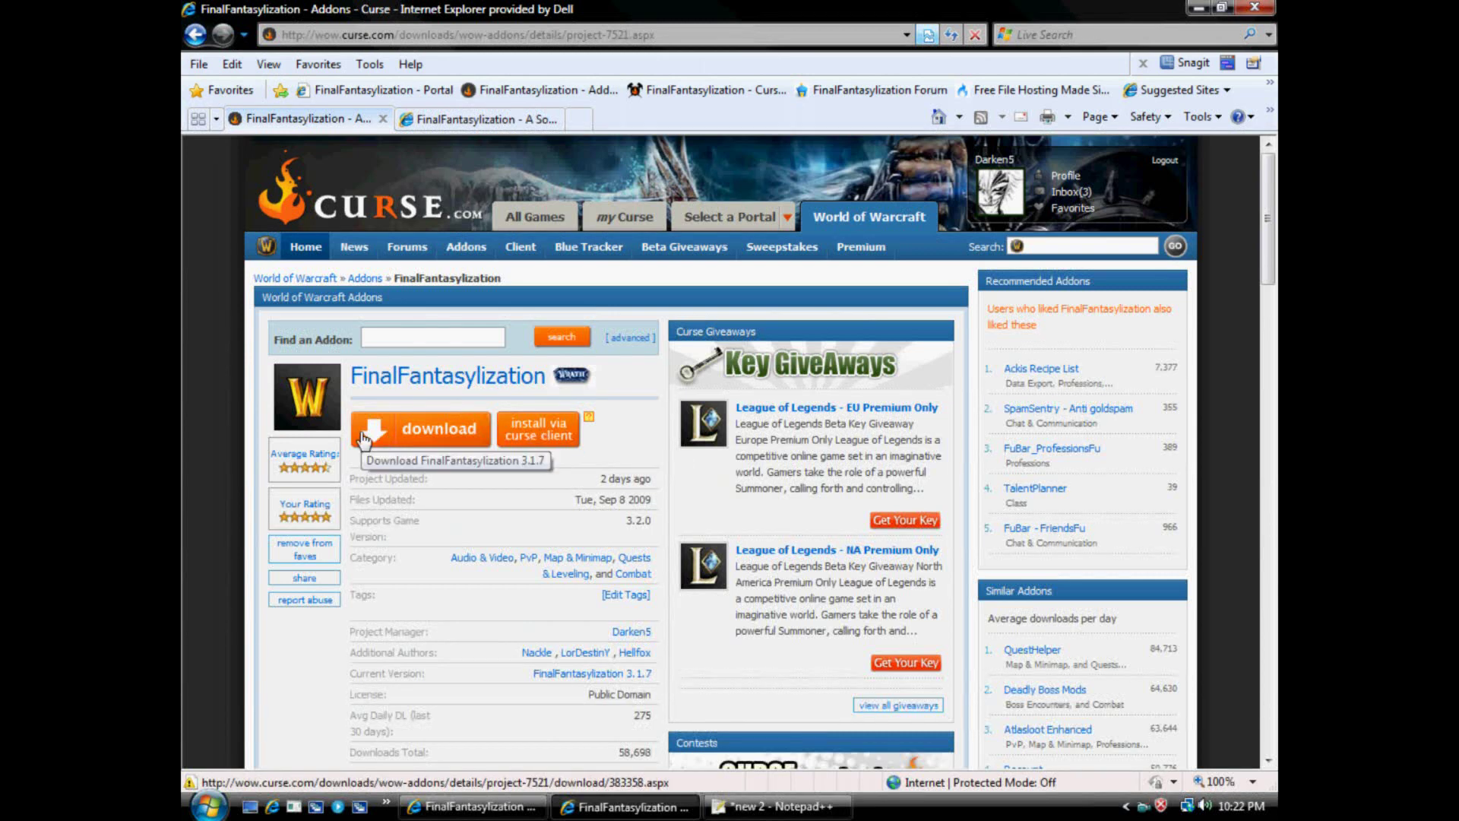
# - Choose manual download of FinalFantasylization 3.1.7, cancel the zip save, and minimize Internet Explorer
pyautogui.click(410, 433)
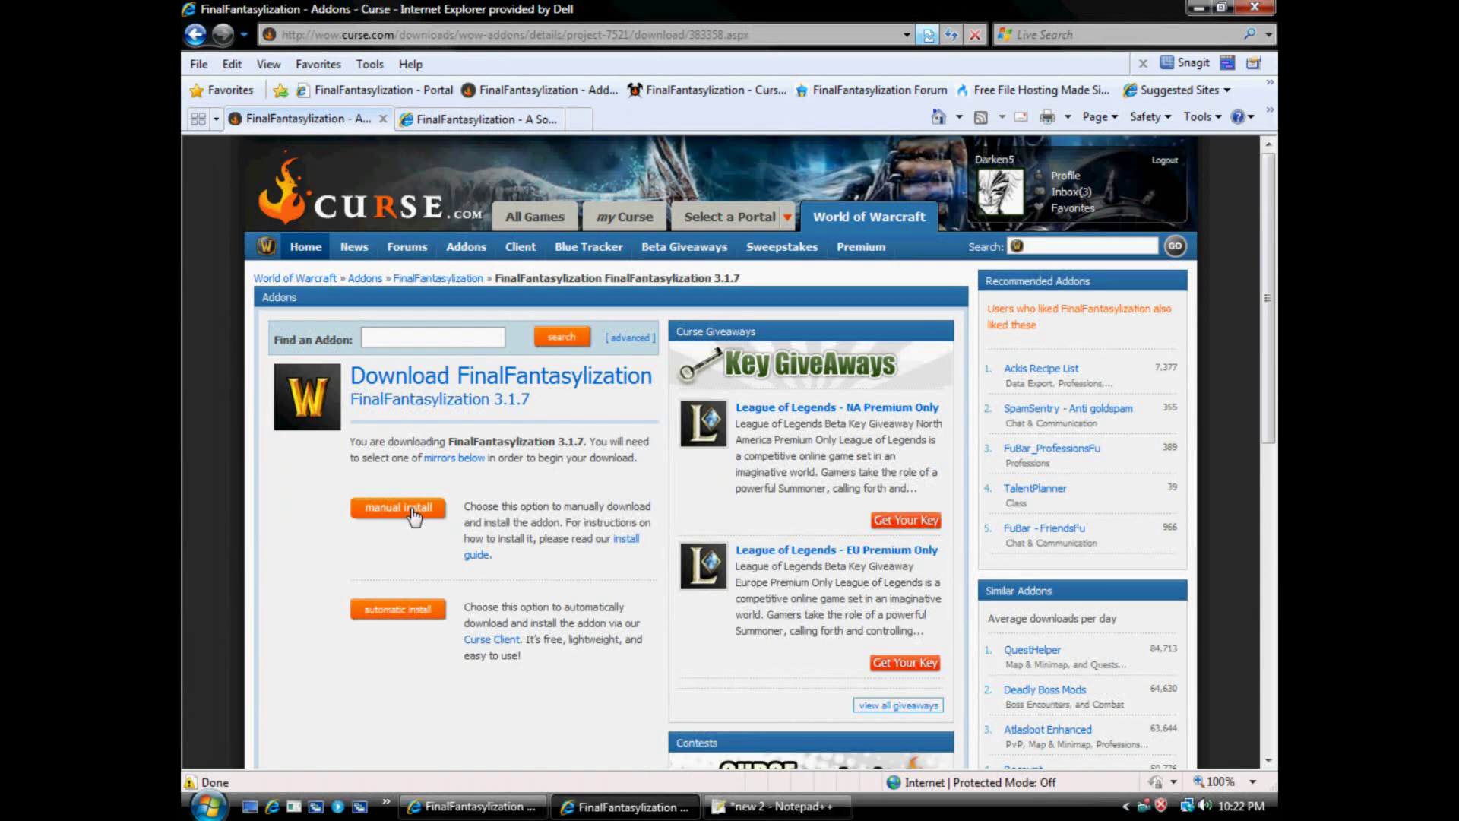
pyautogui.click(413, 513)
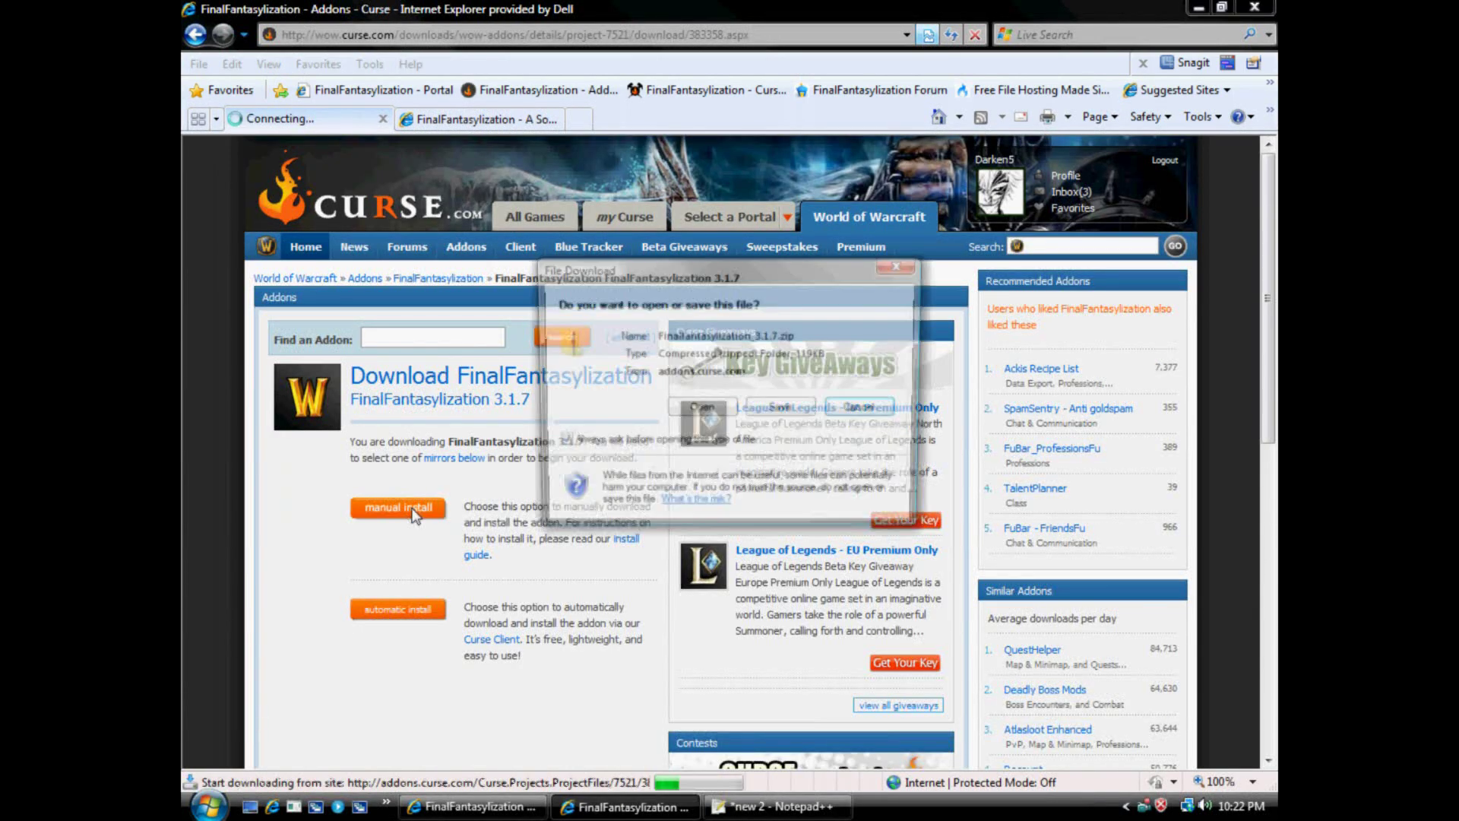
pyautogui.click(772, 410)
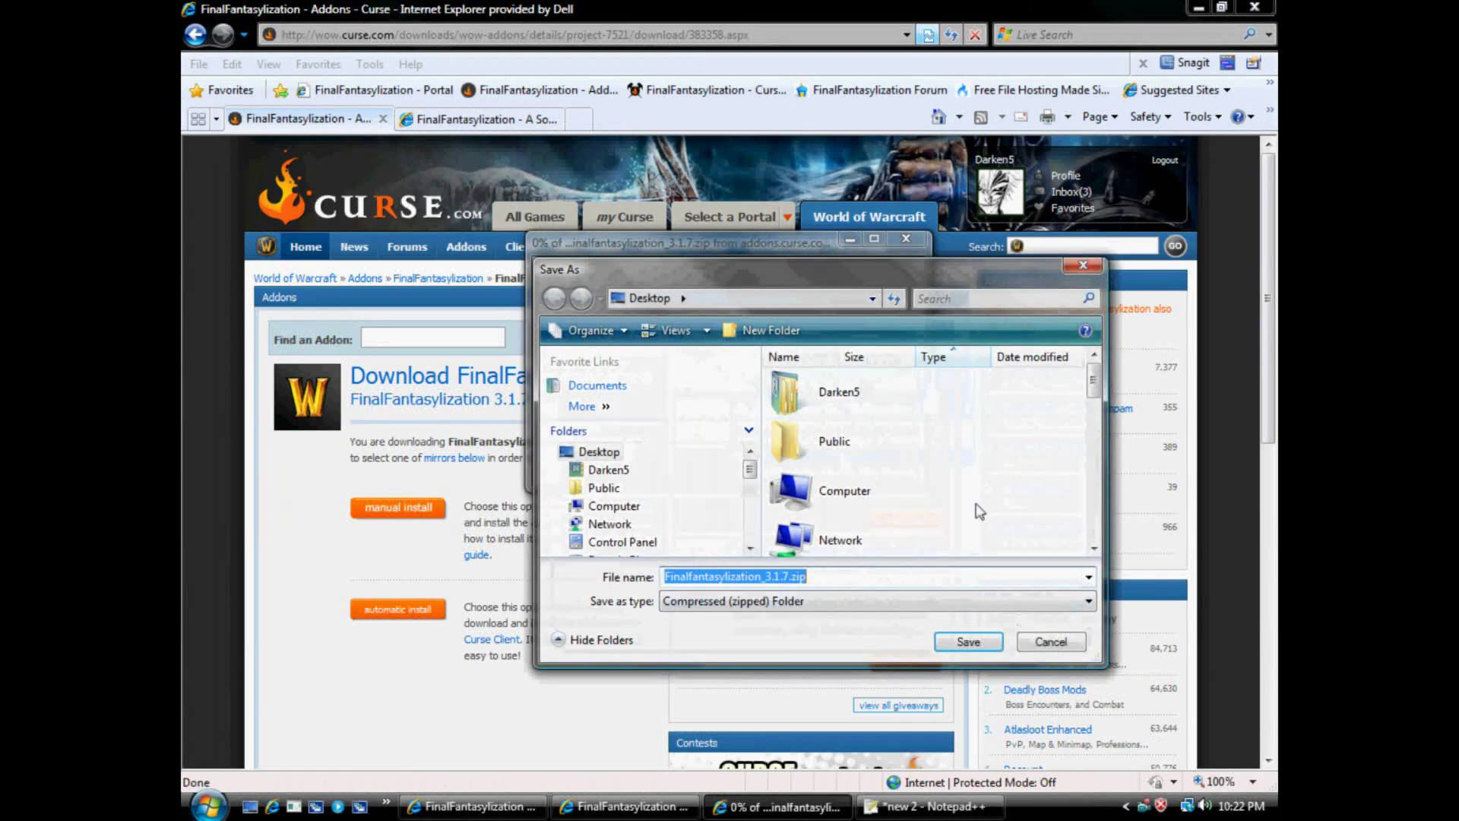
pyautogui.click(1065, 643)
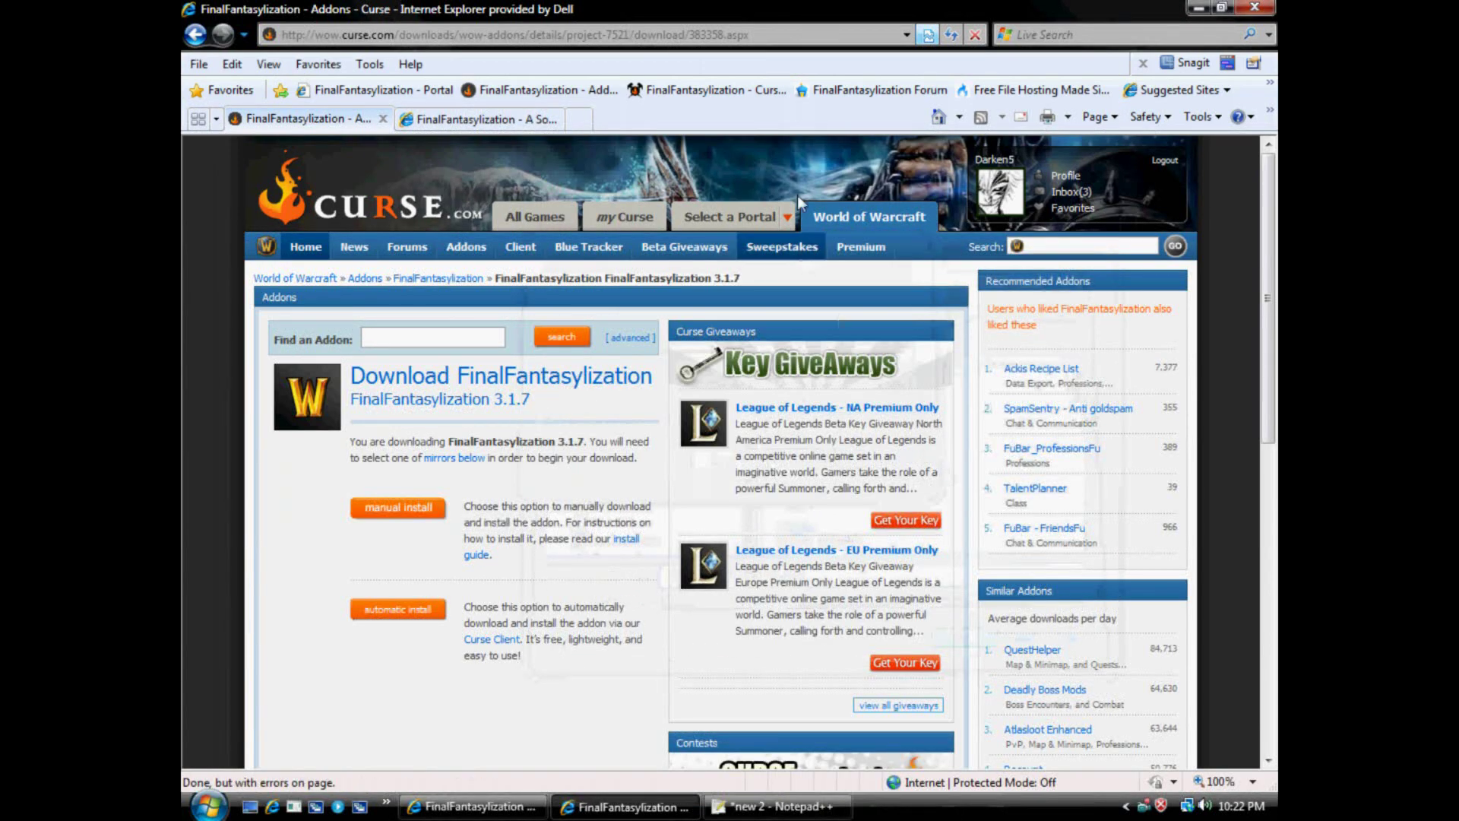
pyautogui.click(1203, 8)
# - Minimize Notepad++ and the chat room window, then select FinalFantasylization_3.1.7.zip on the desktop
pyautogui.click(1204, 9)
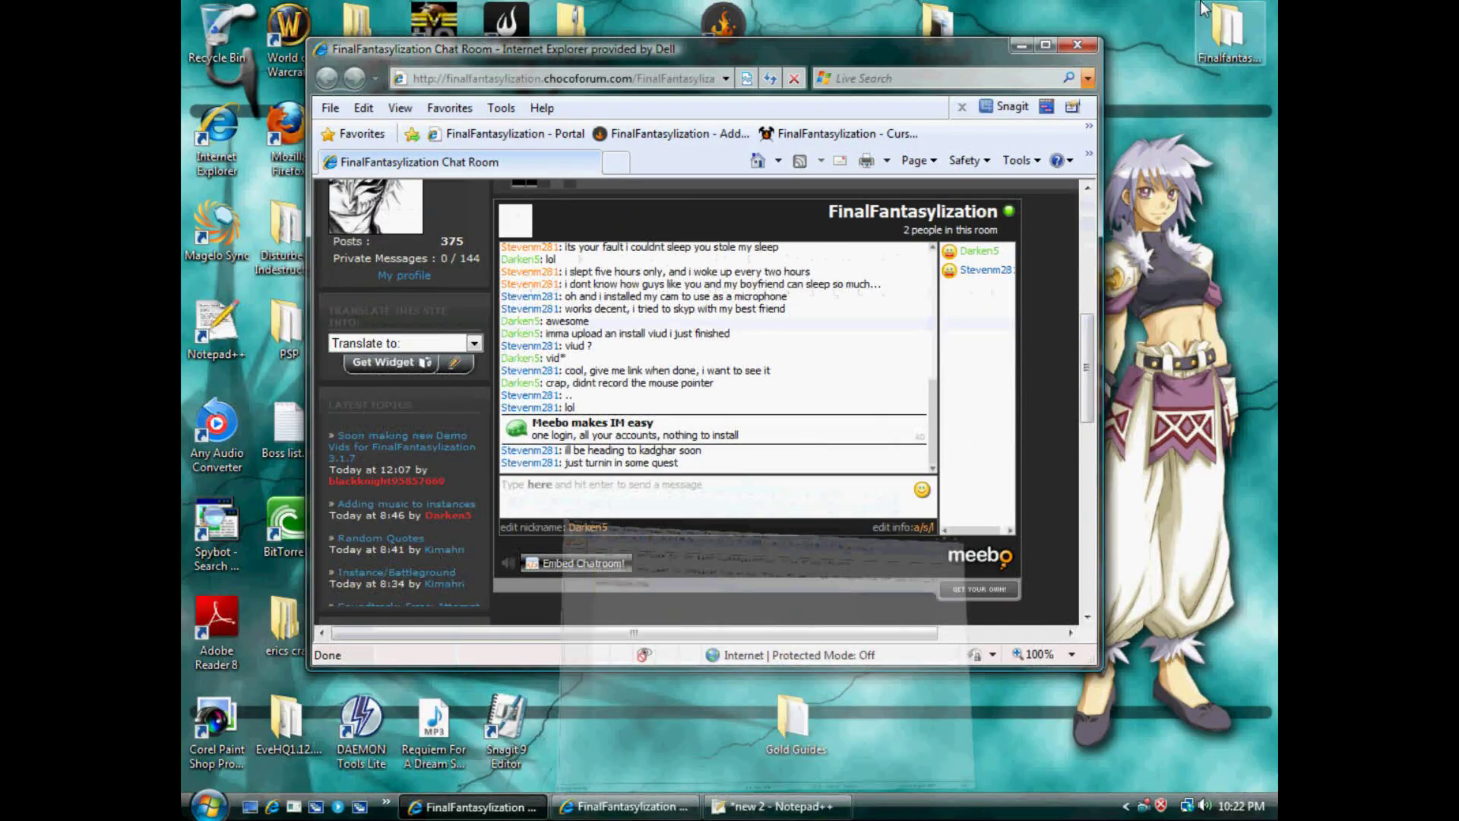
pyautogui.click(1021, 45)
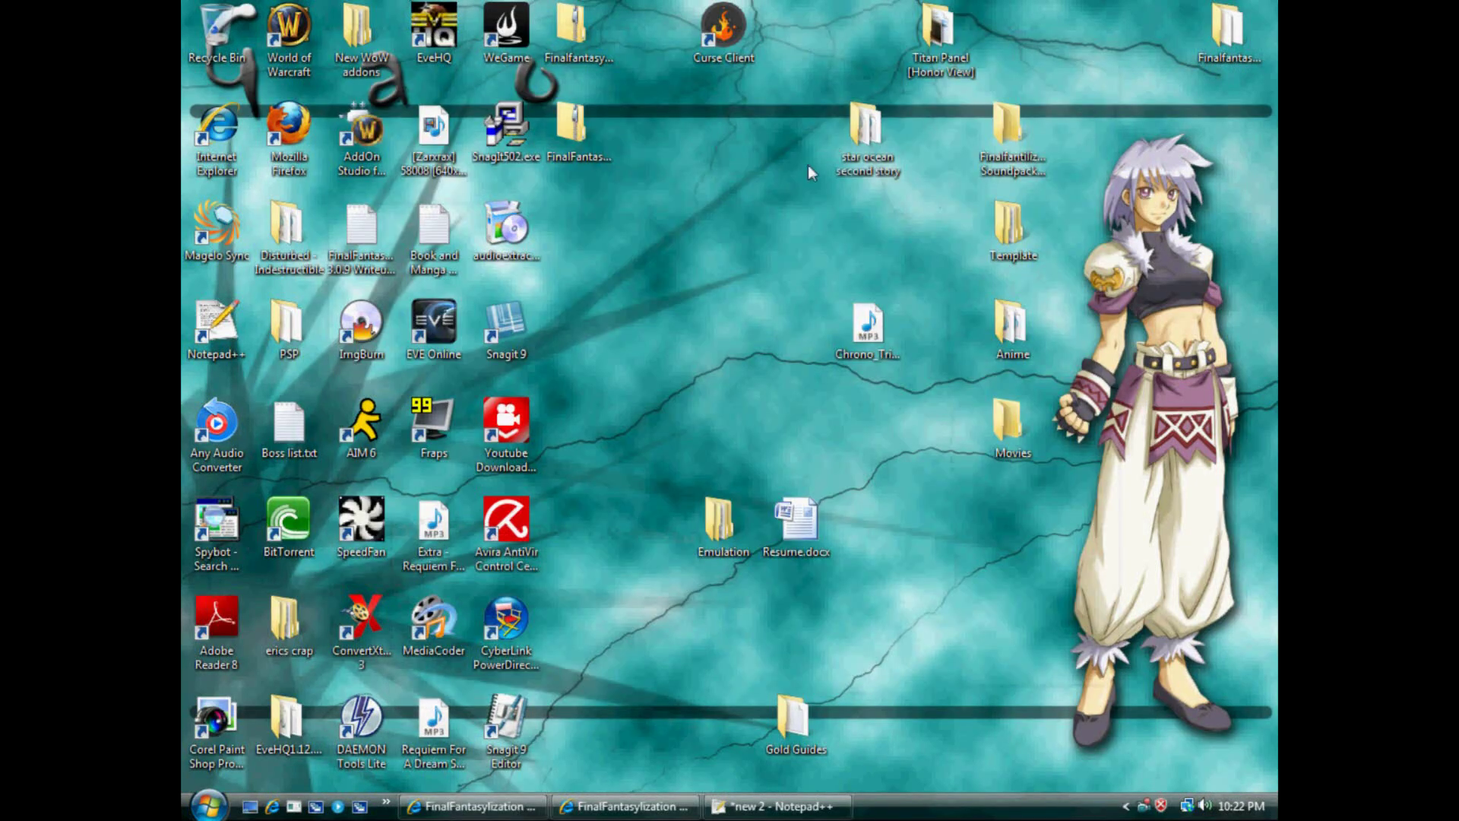
pyautogui.click(584, 136)
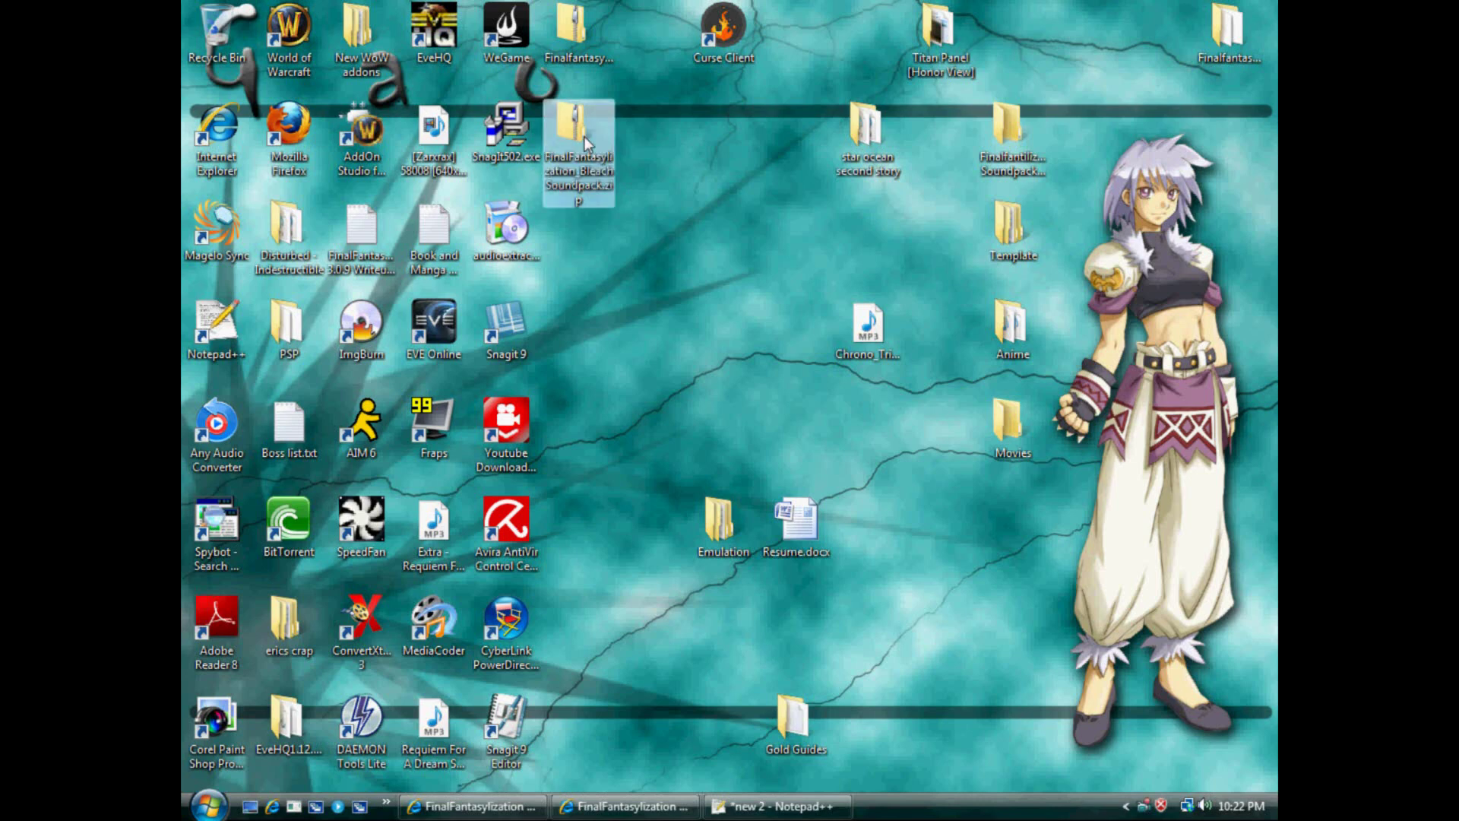
pyautogui.click(567, 56)
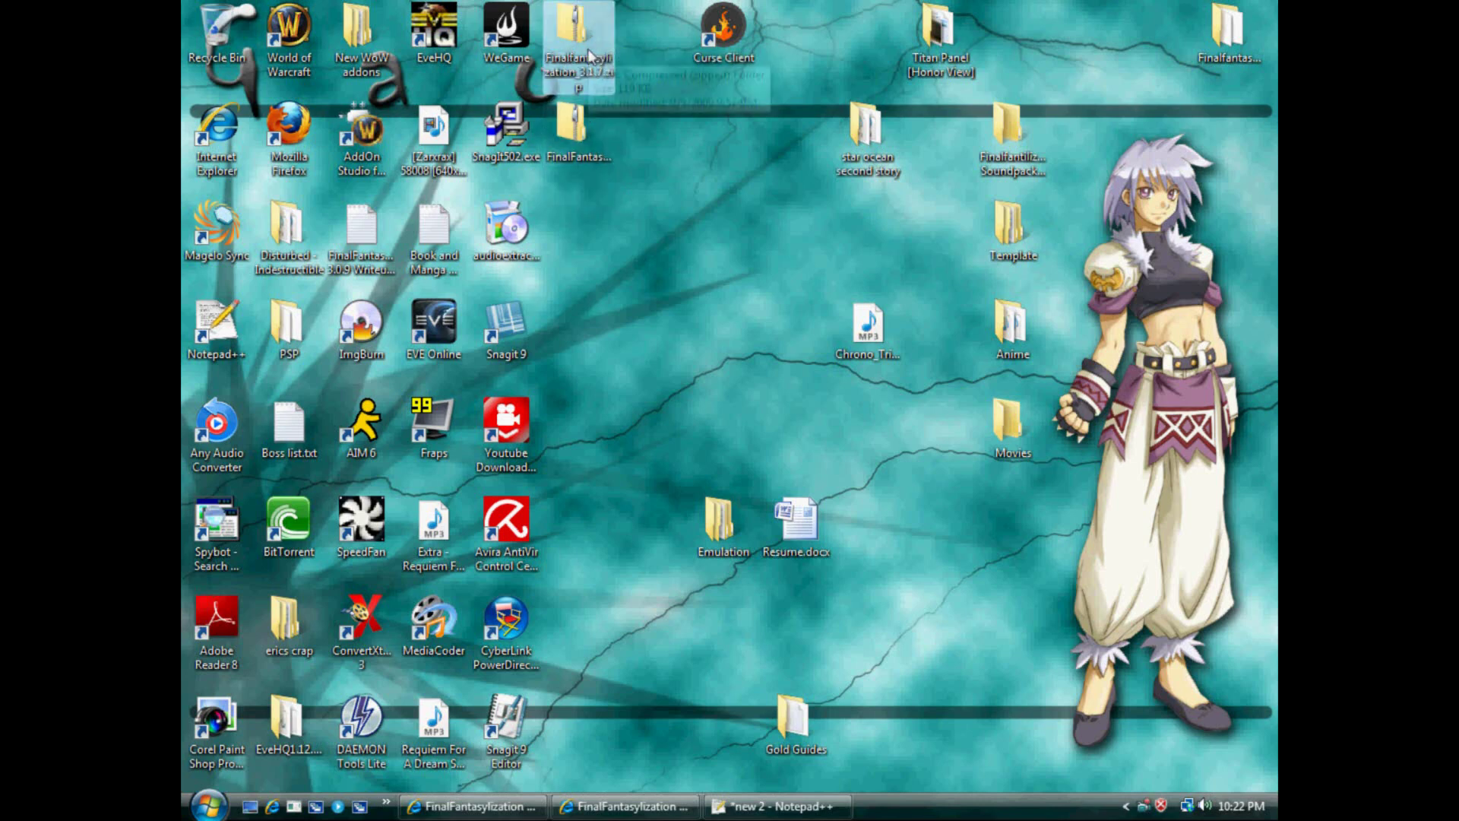
# - Extract the zip with Extract All into a Finalfantasylization folder on the Desktop
pyautogui.rightClick(590, 54)
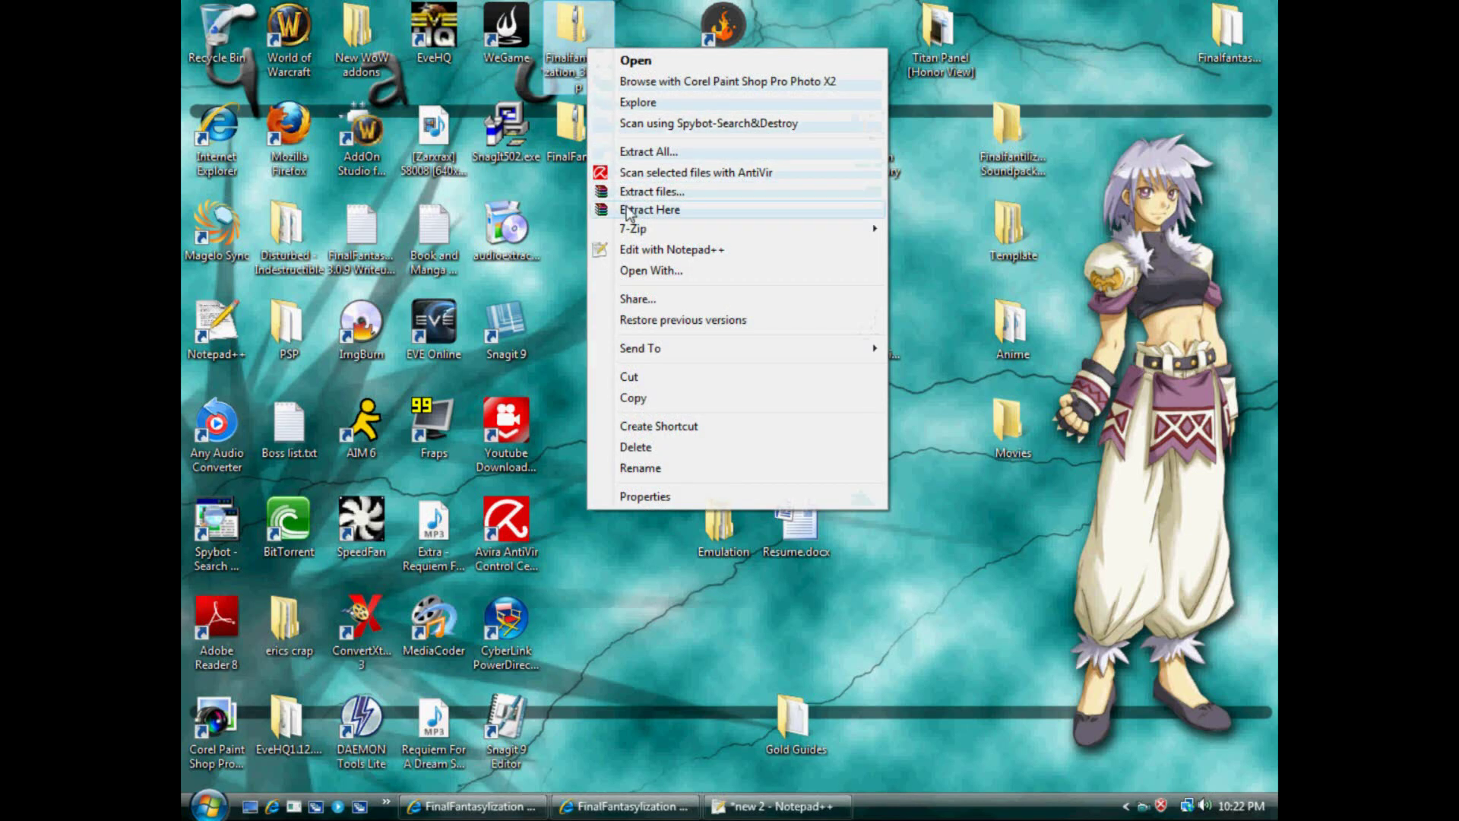
pyautogui.click(652, 152)
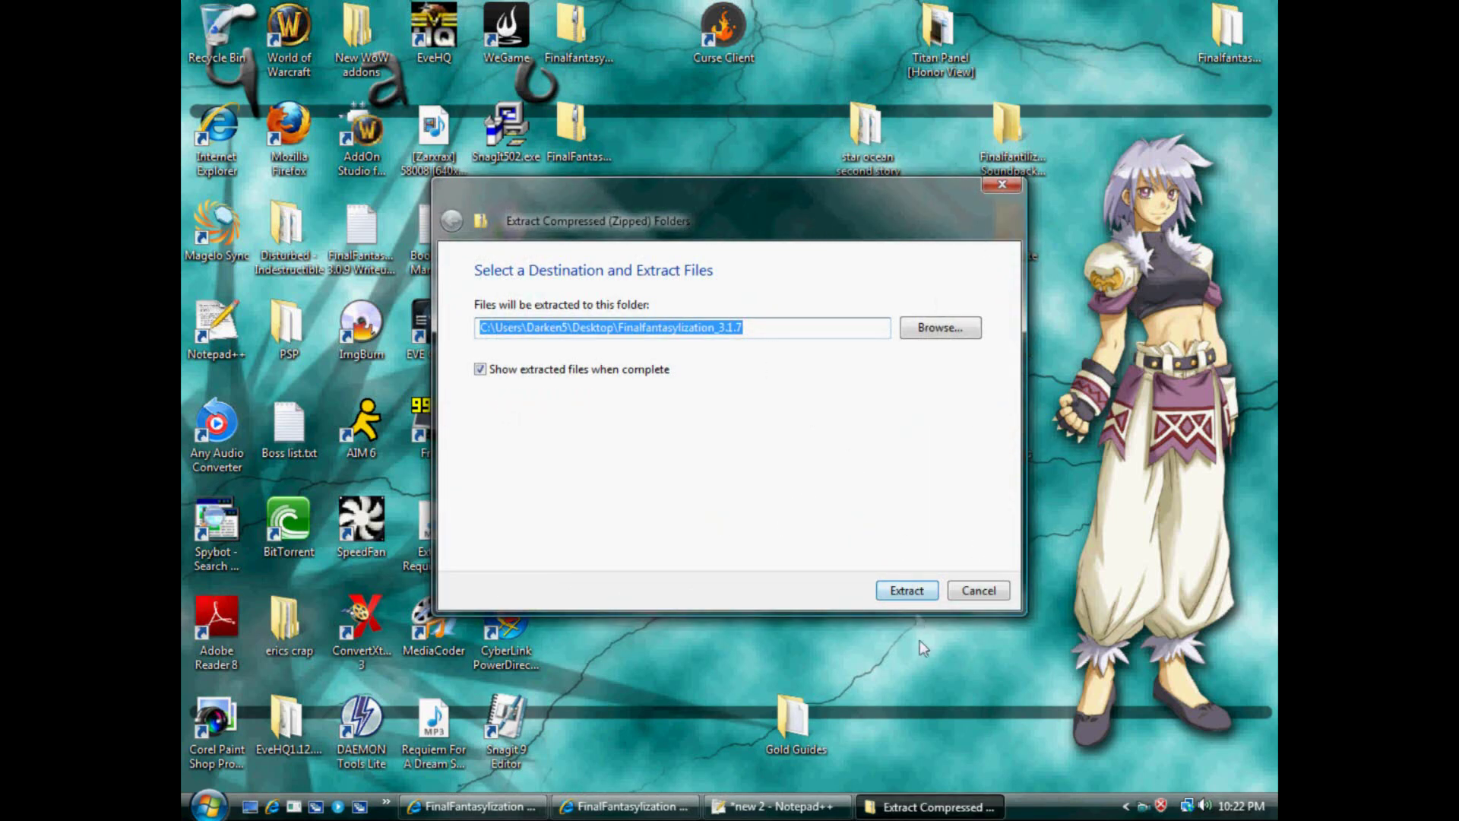
pyautogui.click(983, 593)
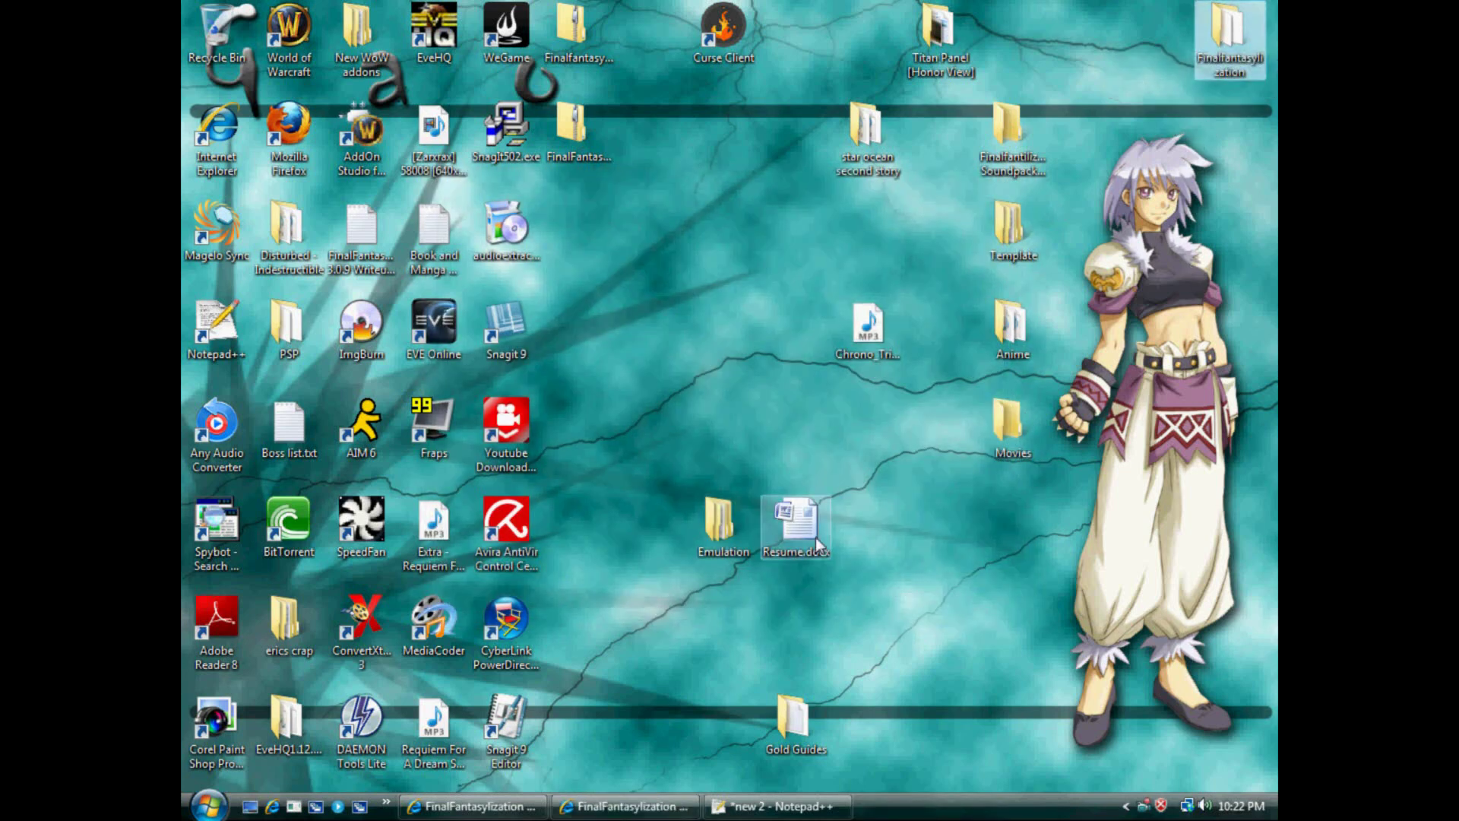
pyautogui.press('Return')
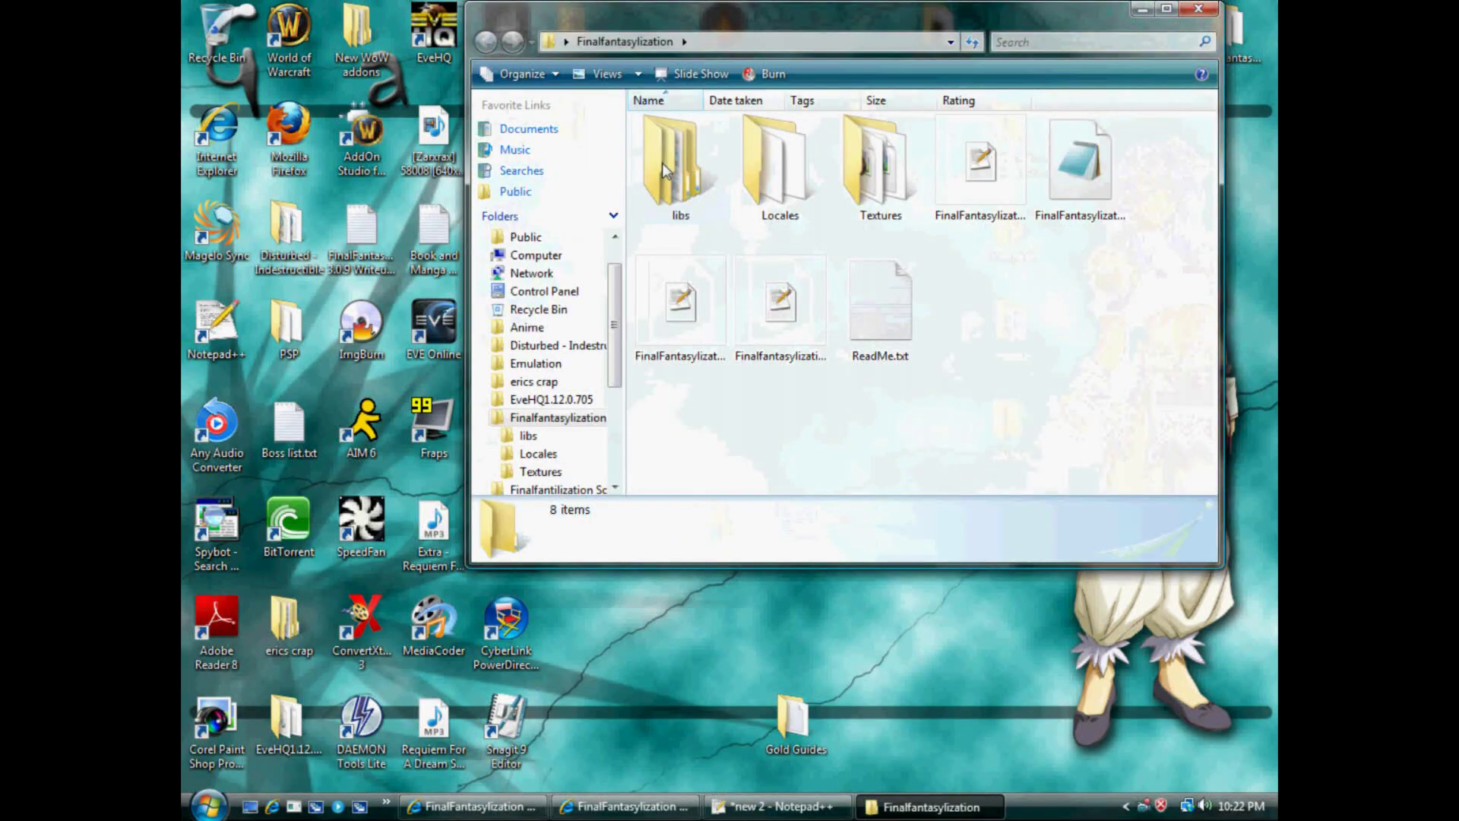
pyautogui.click(1097, 168)
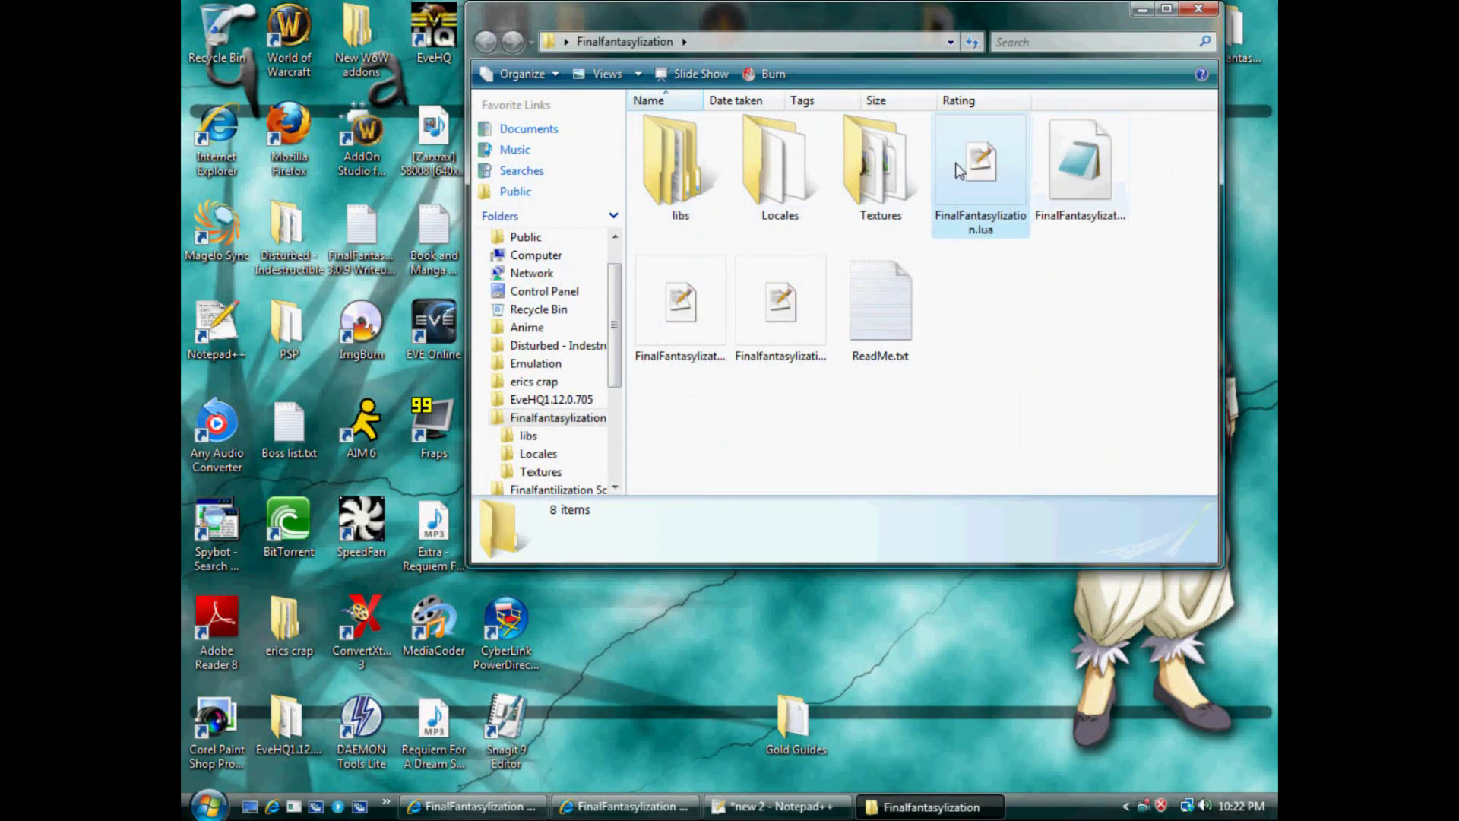
pyautogui.click(669, 349)
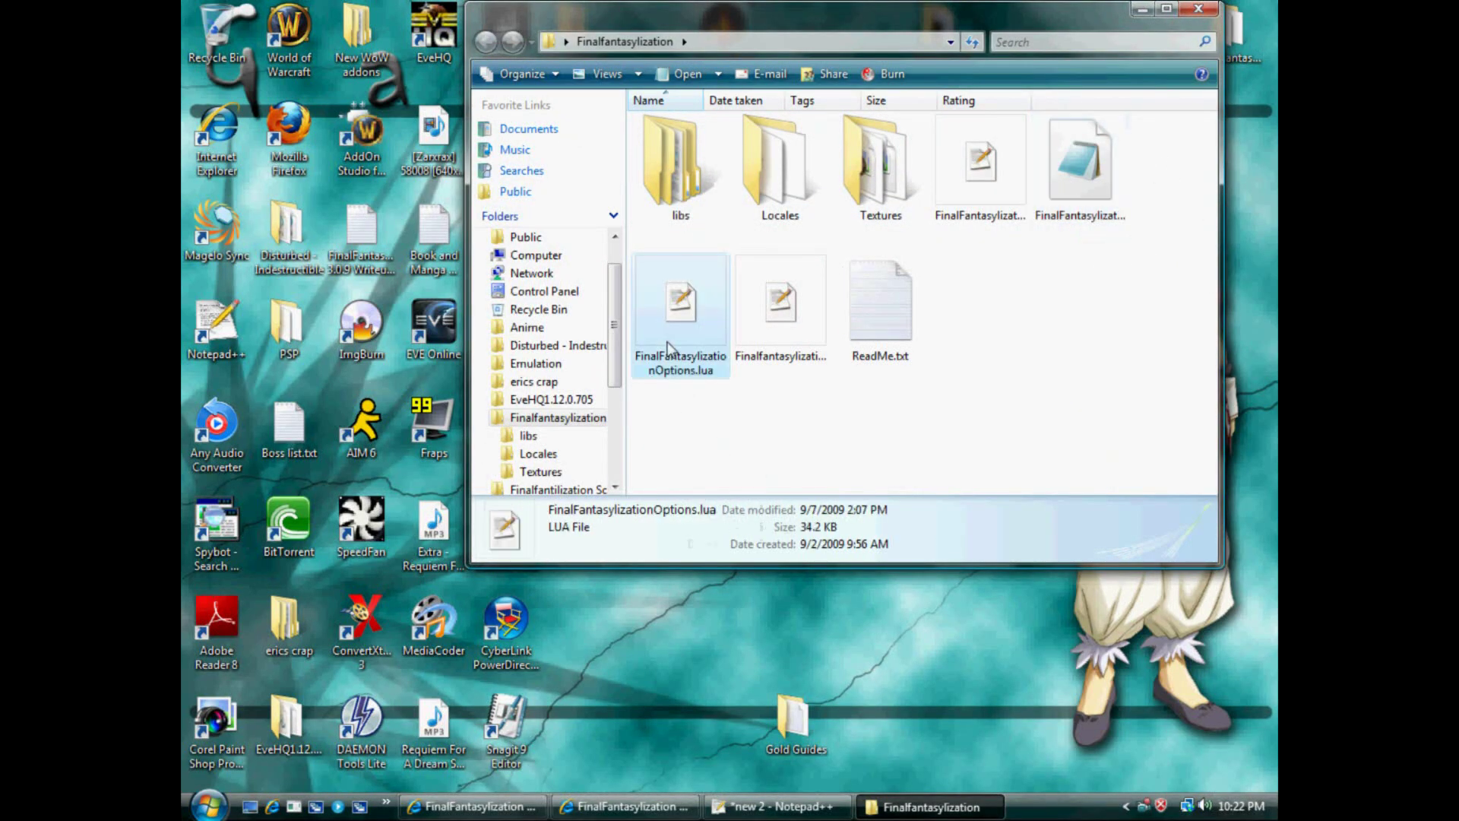
pyautogui.click(779, 319)
pyautogui.click(872, 328)
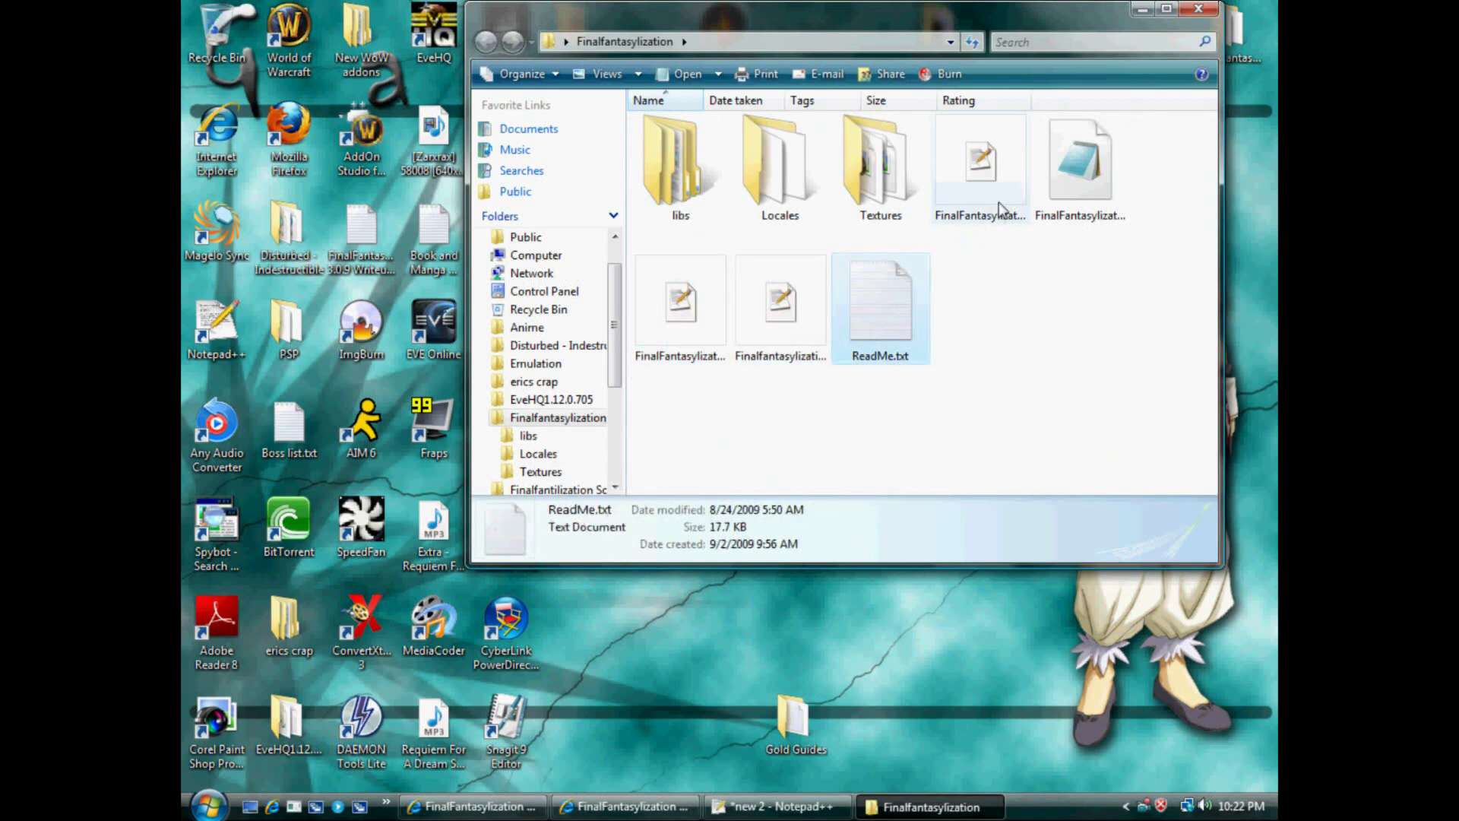
pyautogui.click(1198, 9)
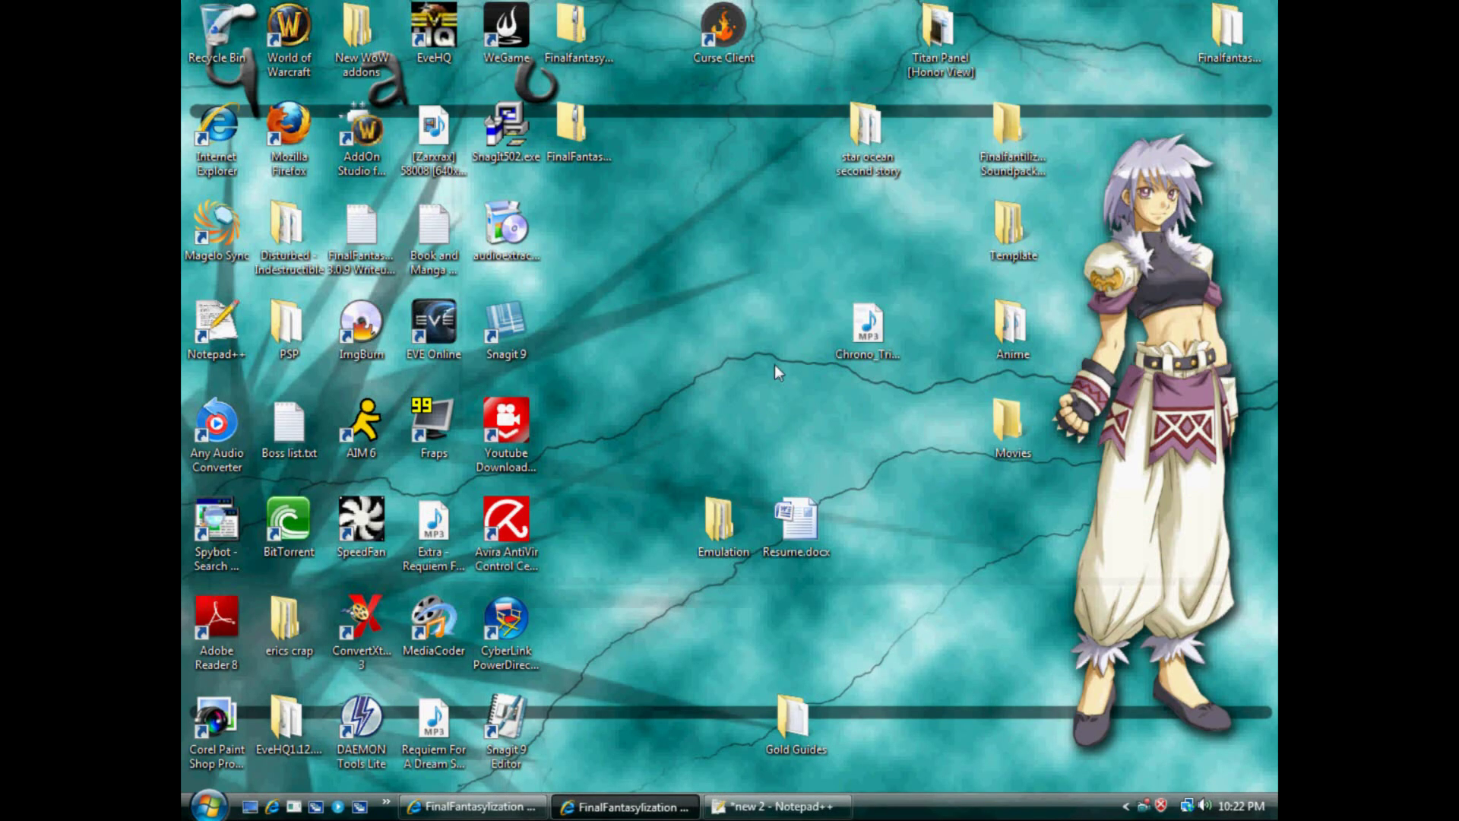
pyautogui.click(211, 805)
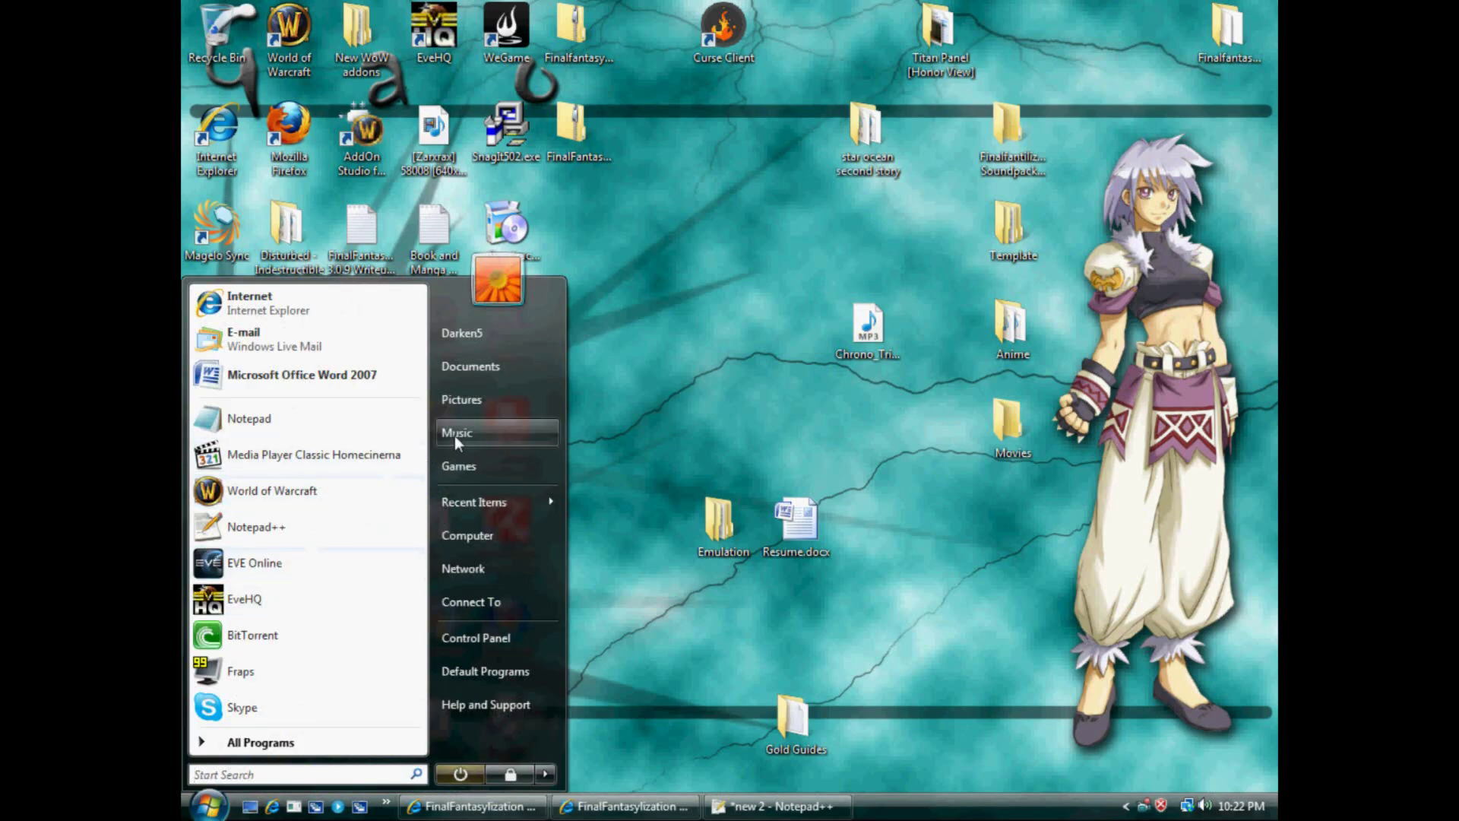
# - Browse from Computer into the OS (C:) drive and its Program Files folder
pyautogui.click(475, 537)
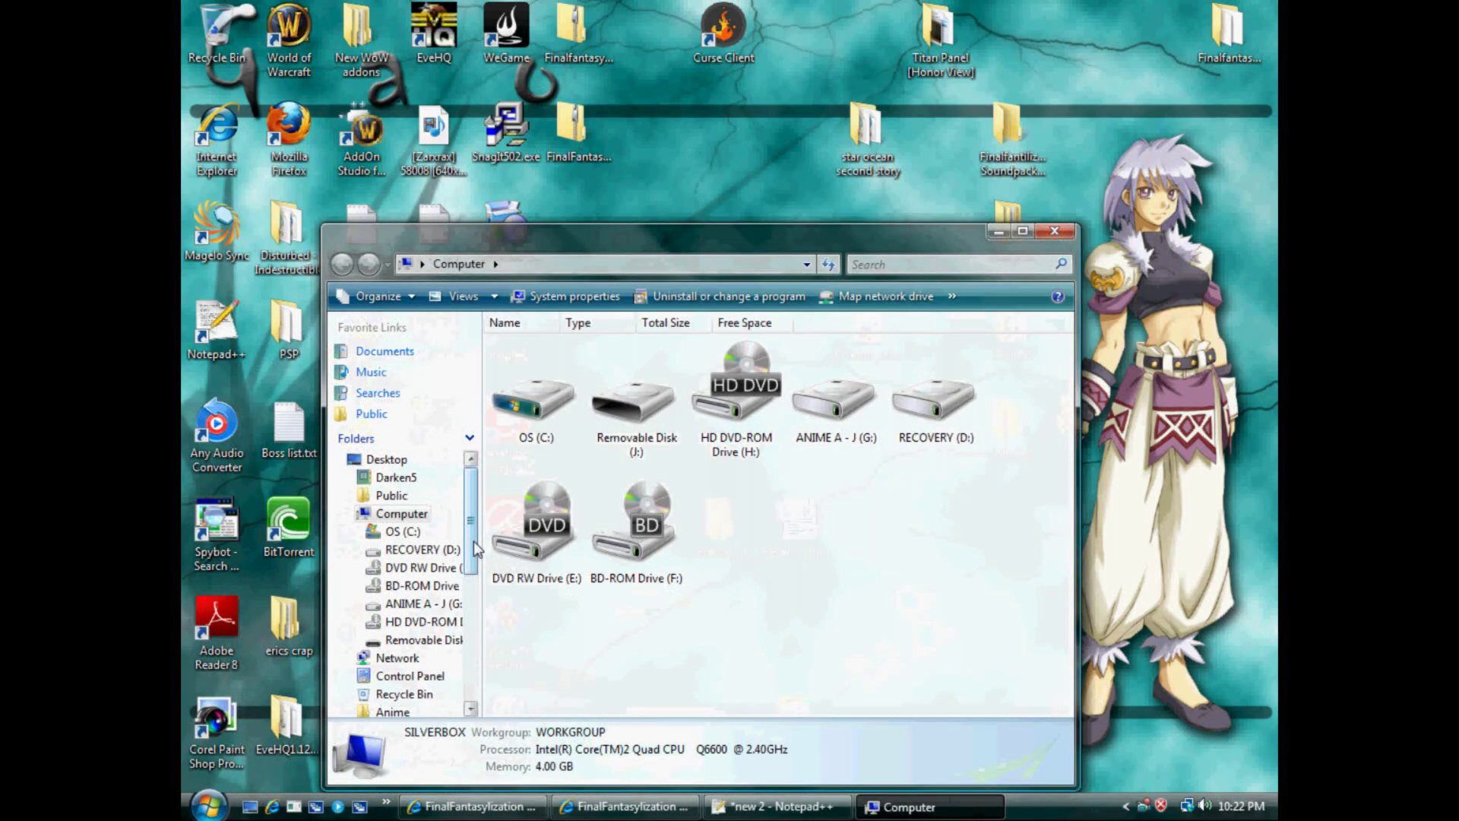
pyautogui.doubleClick(516, 420)
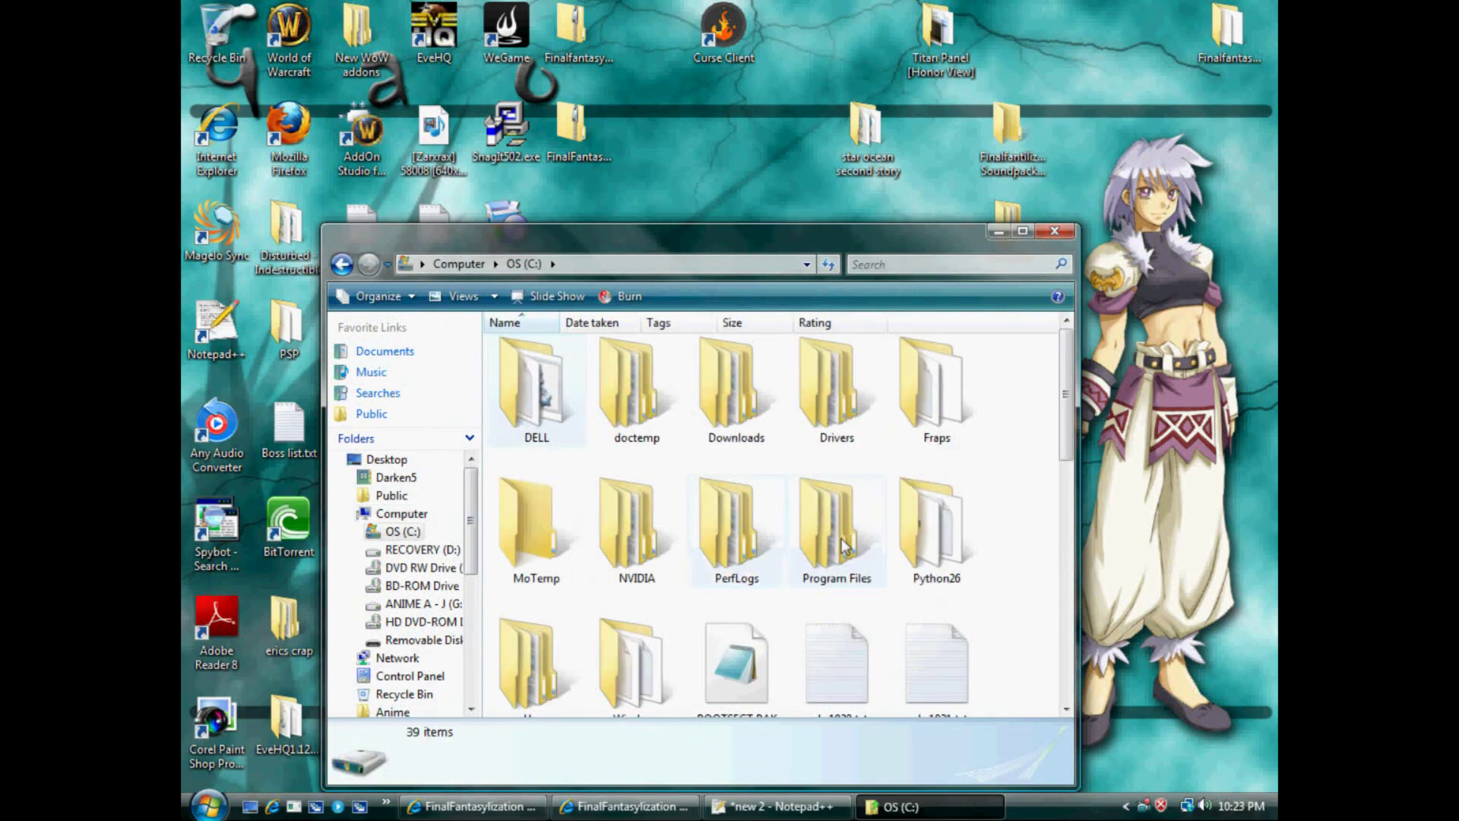
pyautogui.doubleClick(836, 541)
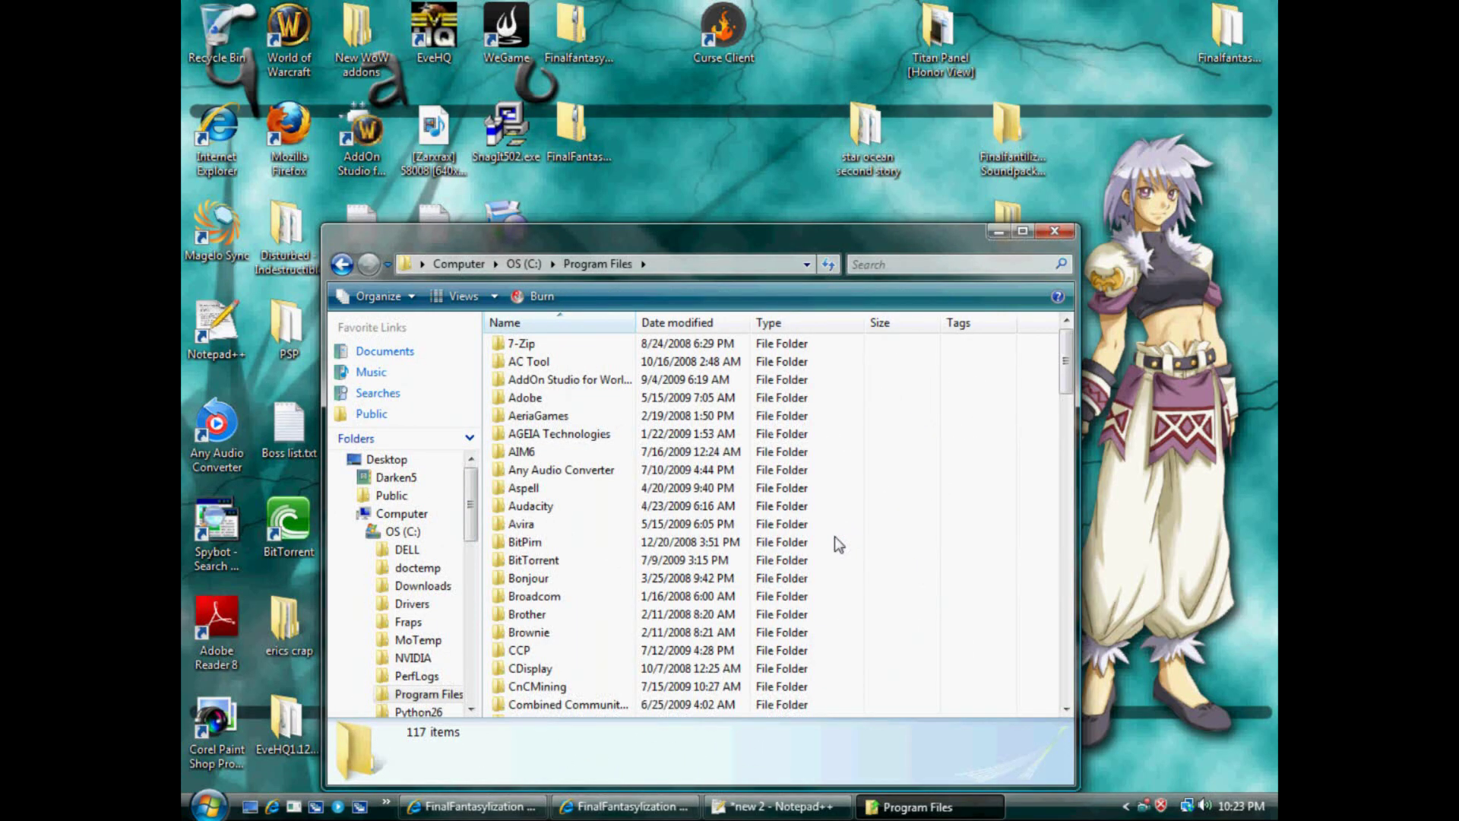
pyautogui.scroll(-4, 836, 544)
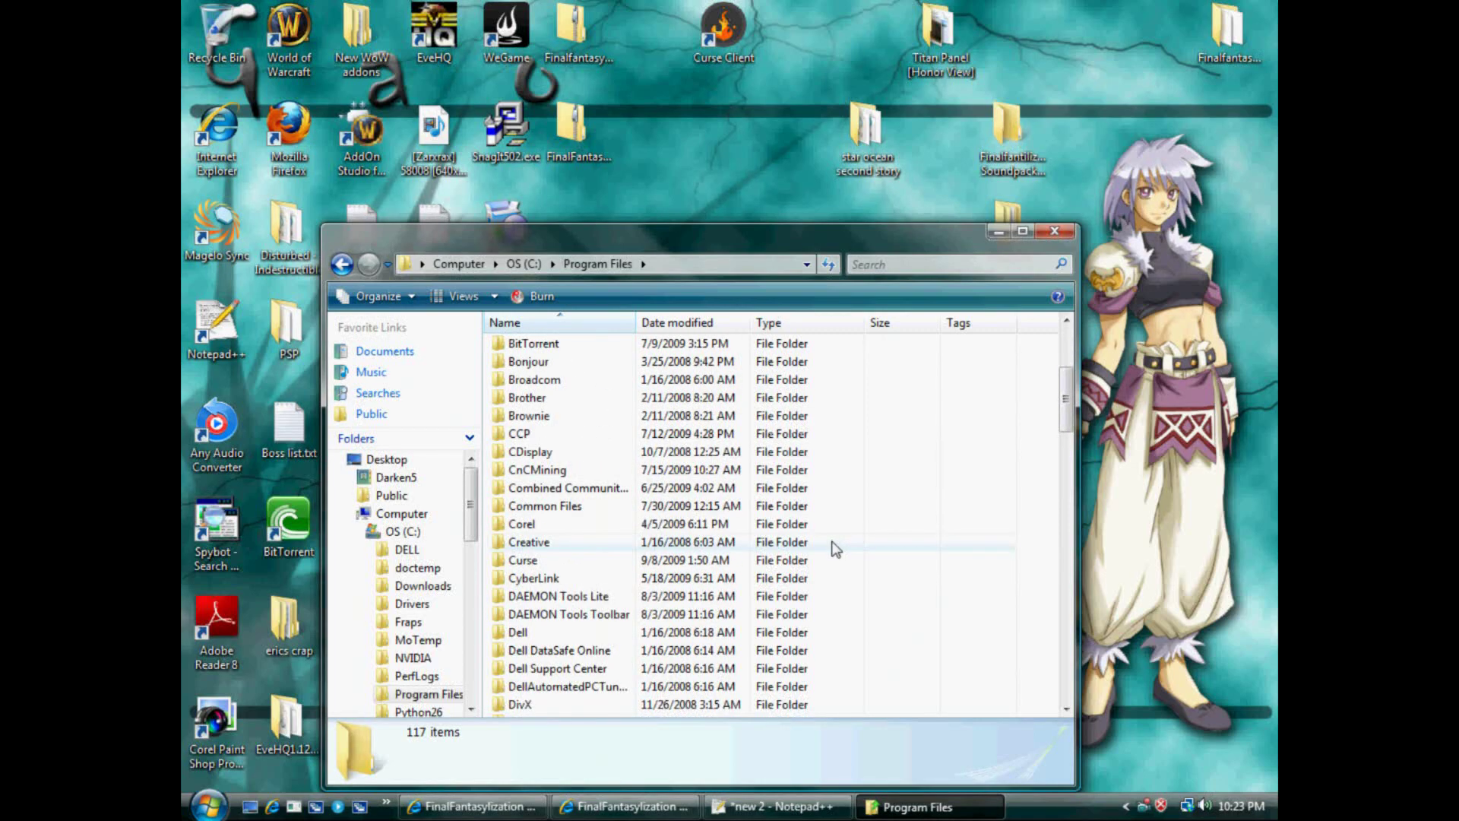
pyautogui.scroll(-5, 836, 549)
pyautogui.scroll(-4, 836, 549)
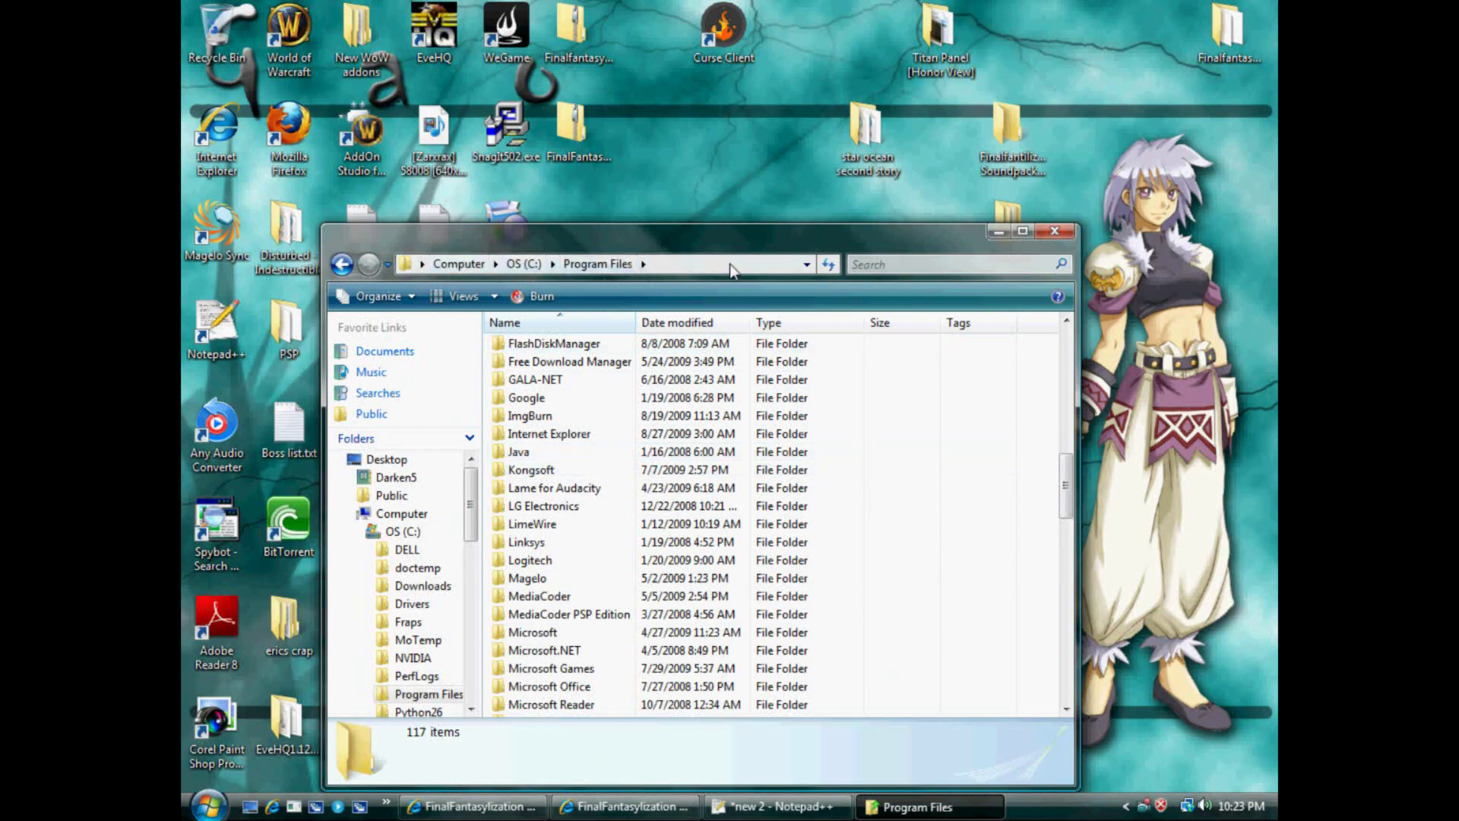
# - Go to Public > Games > World of Warcraft > Interface and open AddOns
pyautogui.click(415, 417)
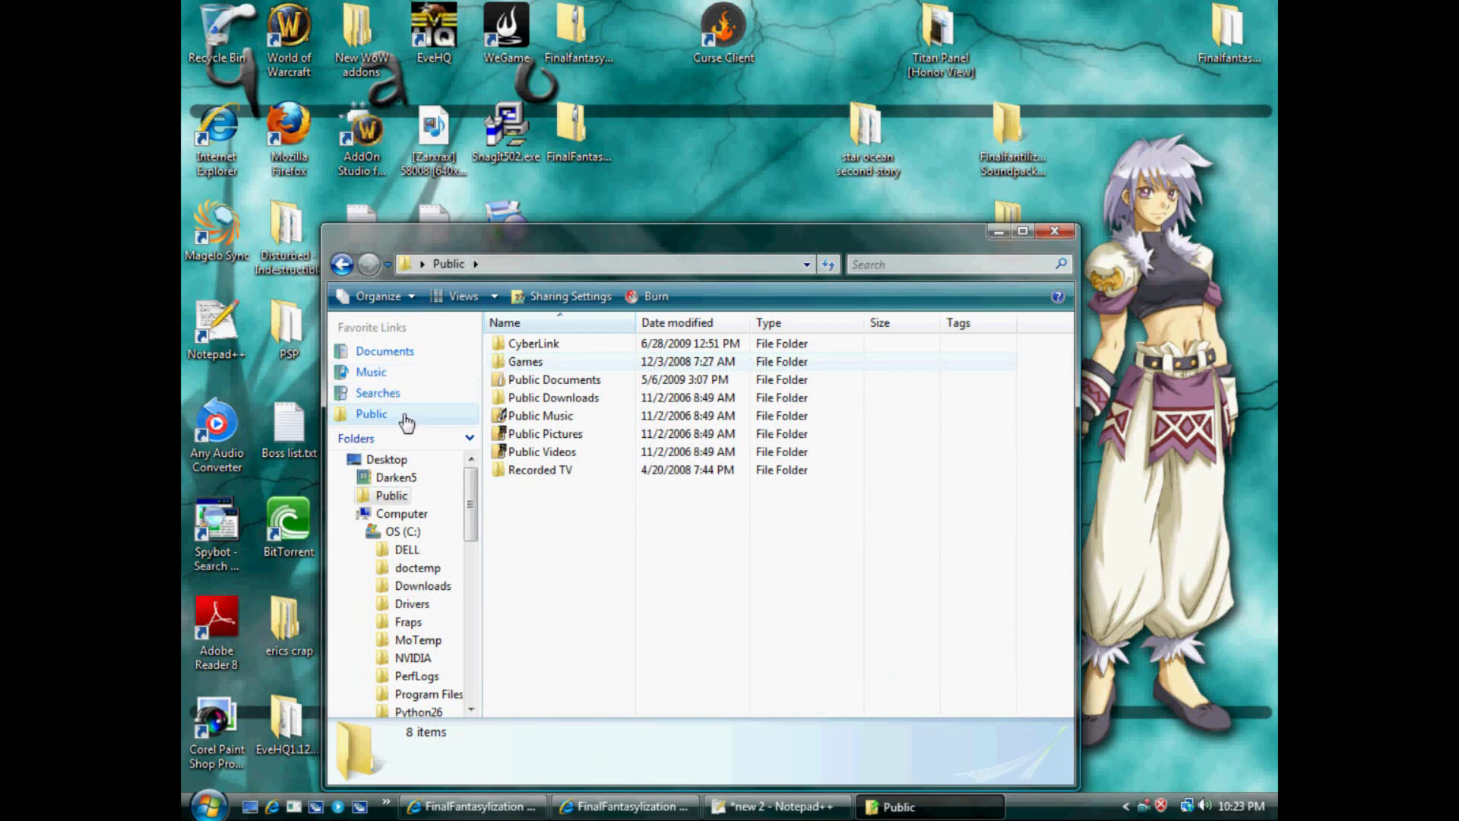
pyautogui.click(516, 363)
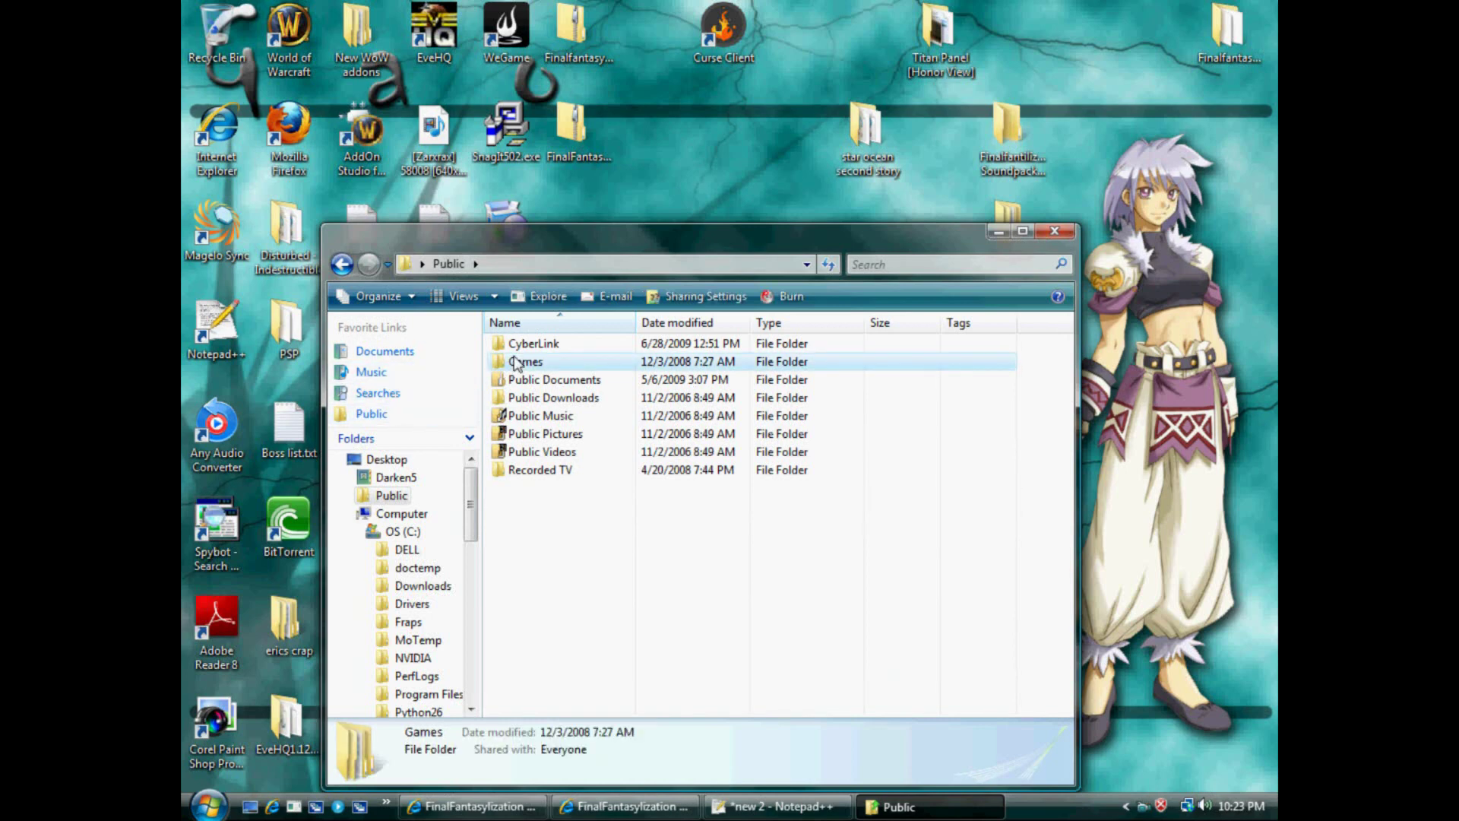
pyautogui.doubleClick(516, 363)
pyautogui.doubleClick(521, 342)
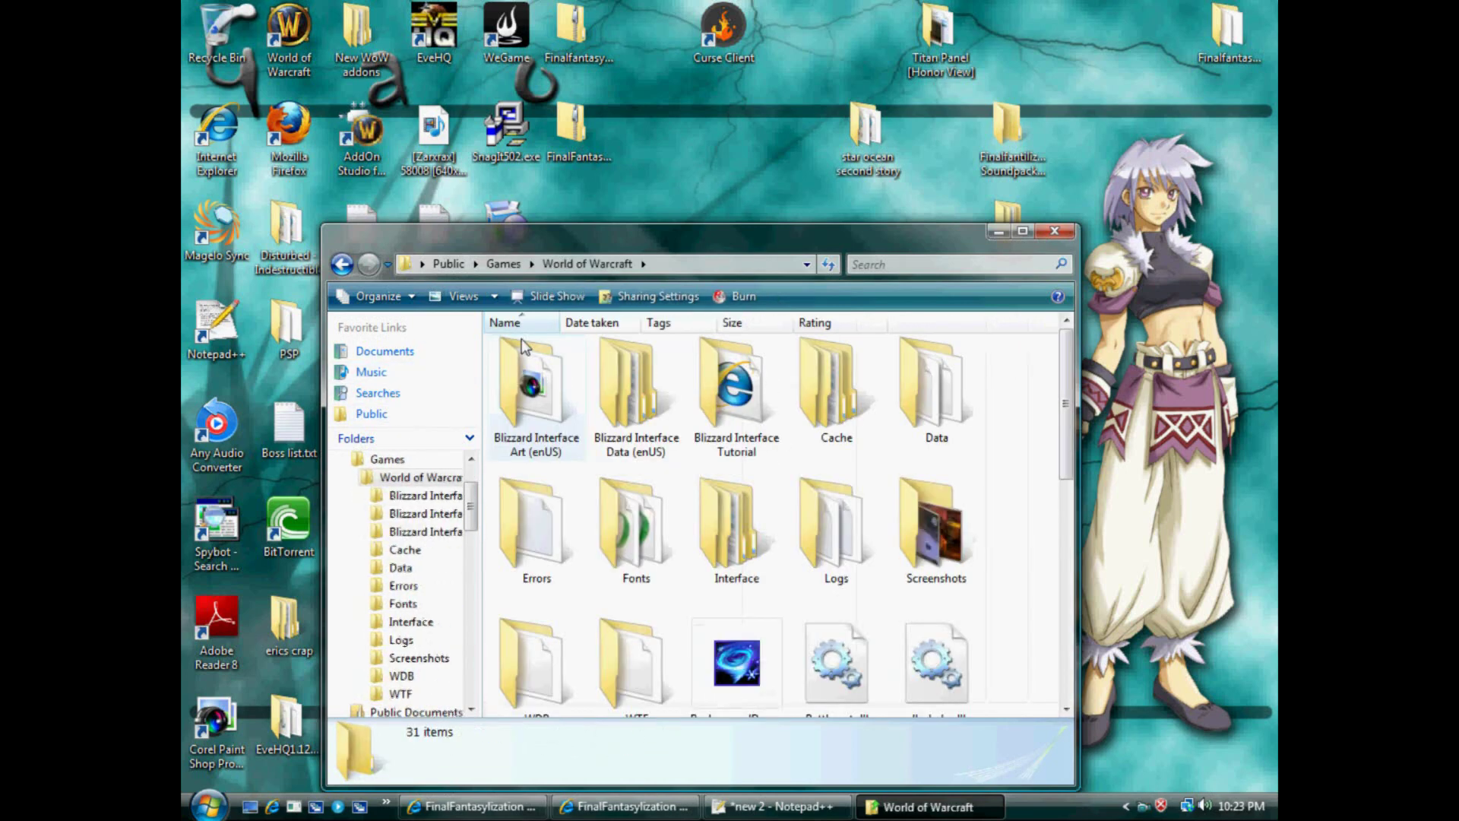
pyautogui.click(690, 270)
pyautogui.doubleClick(690, 270)
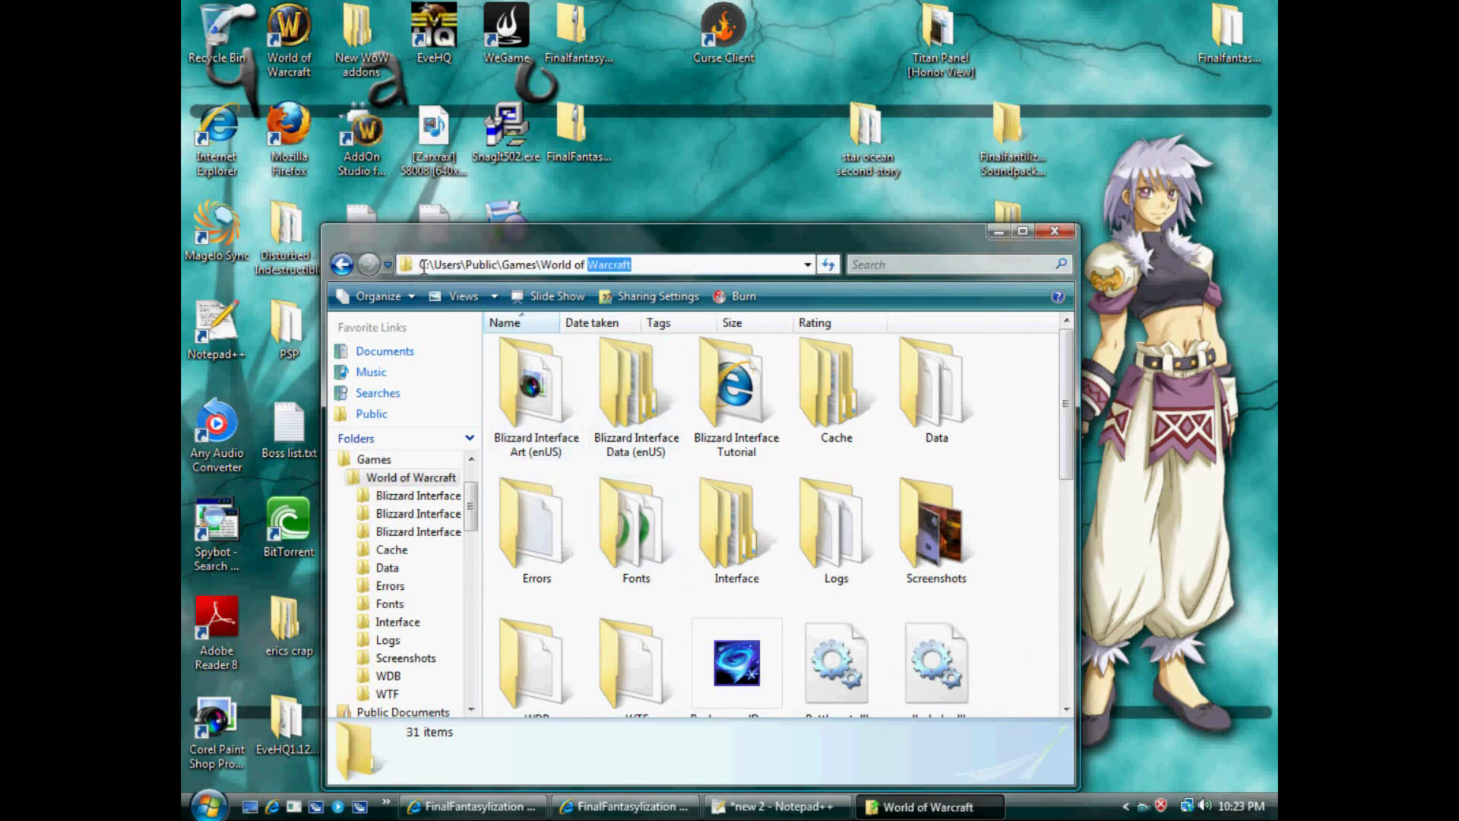
pyautogui.doubleClick(736, 532)
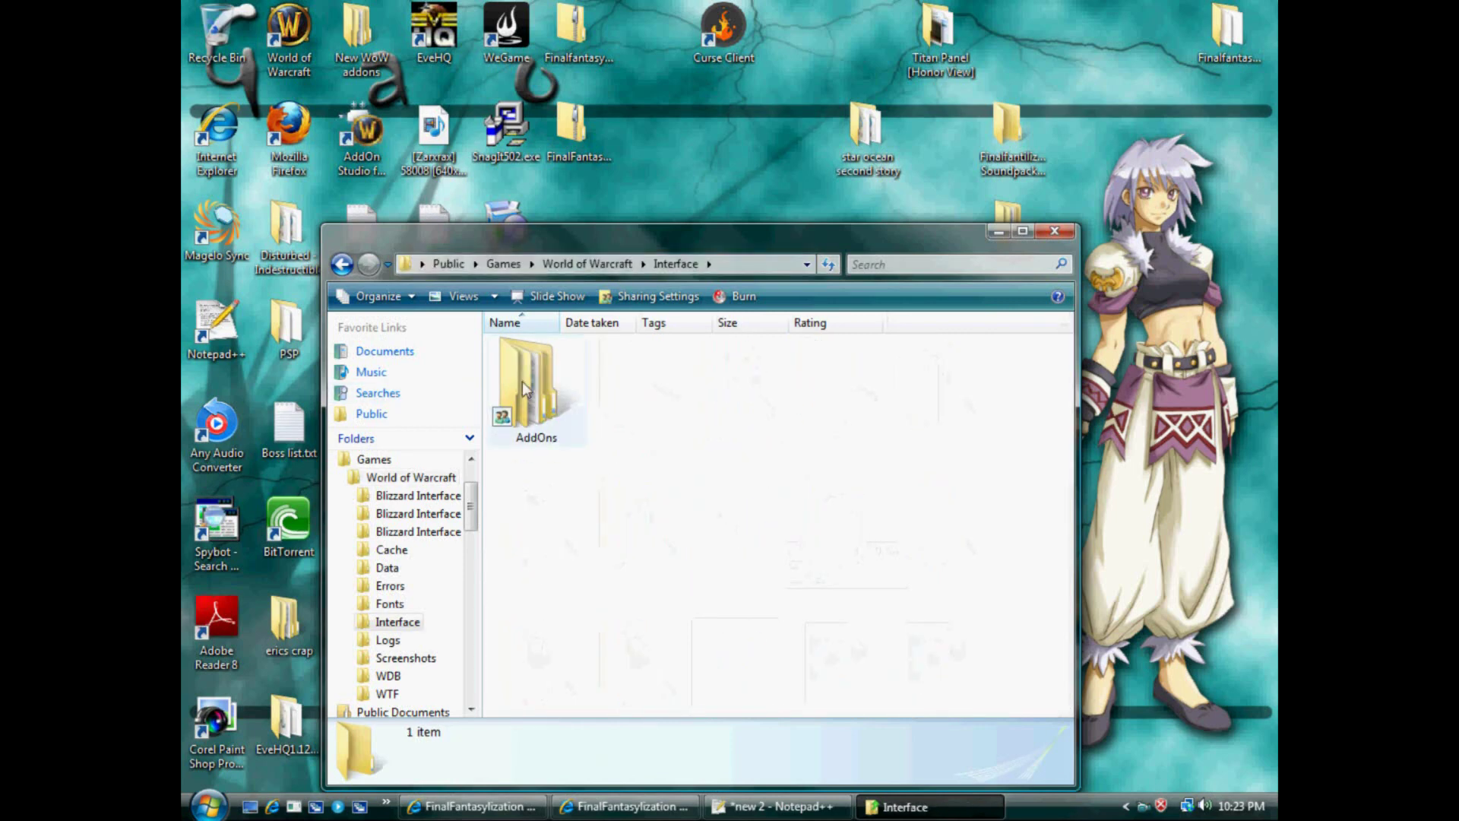
pyautogui.doubleClick(523, 384)
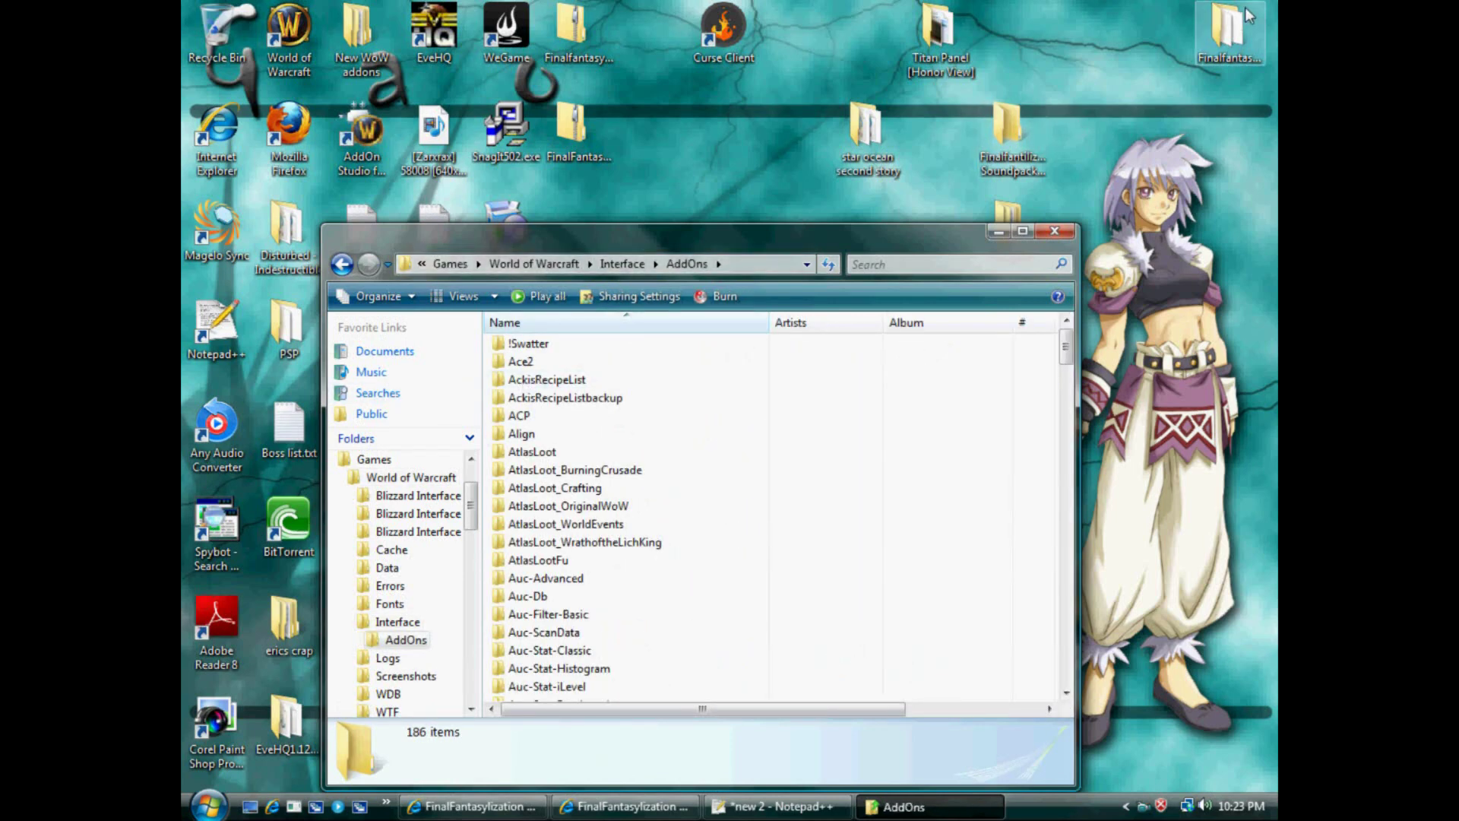
# - Drag the desktop Finalfantasylization folder into AddOns and select it there to confirm
pyautogui.moveTo(1246, 15); pyautogui.dragTo(814, 425)
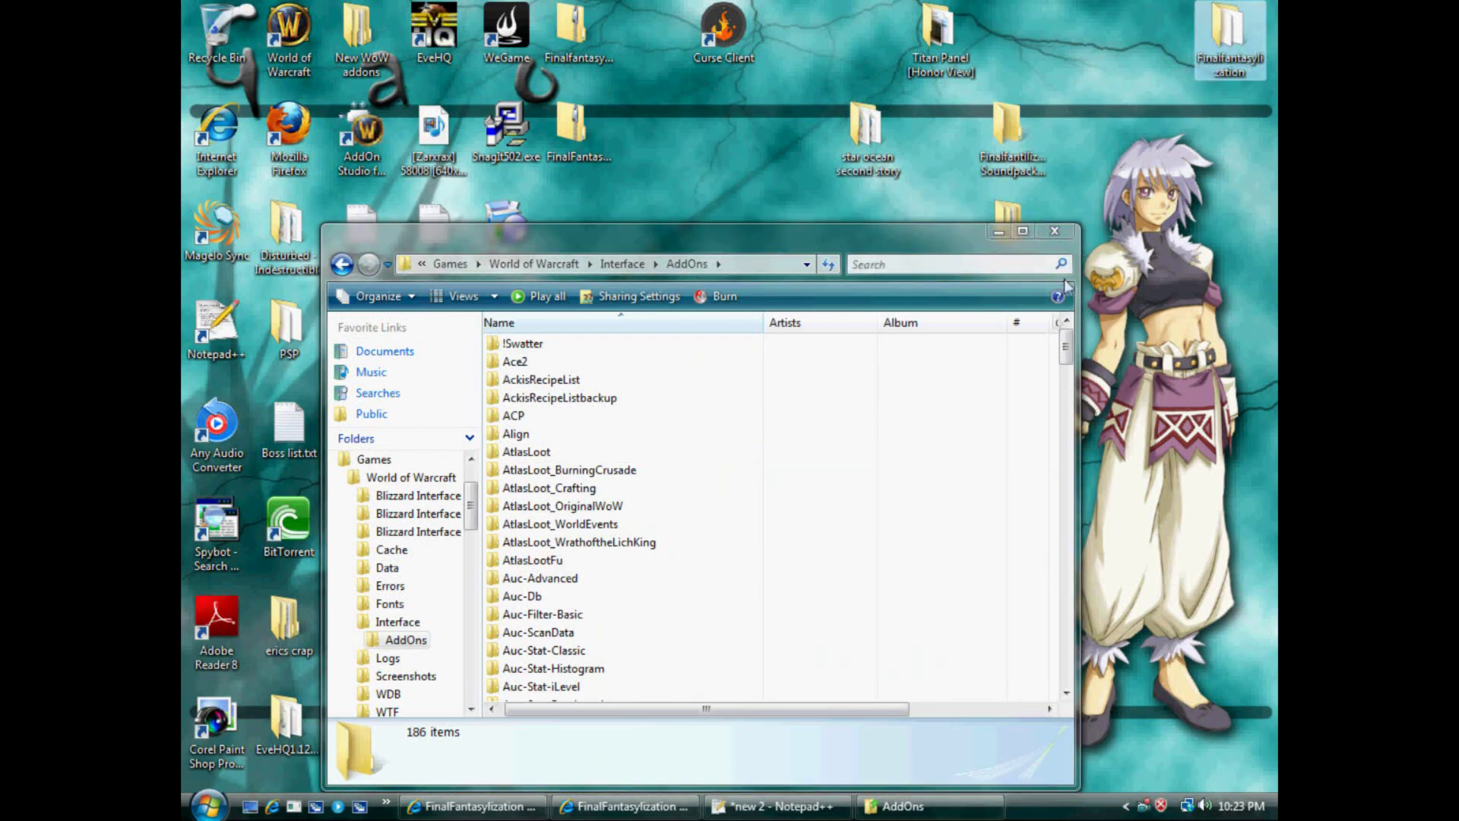
pyautogui.moveTo(1066, 348); pyautogui.dragTo(1010, 469)
pyautogui.click(596, 434)
pyautogui.click(595, 453)
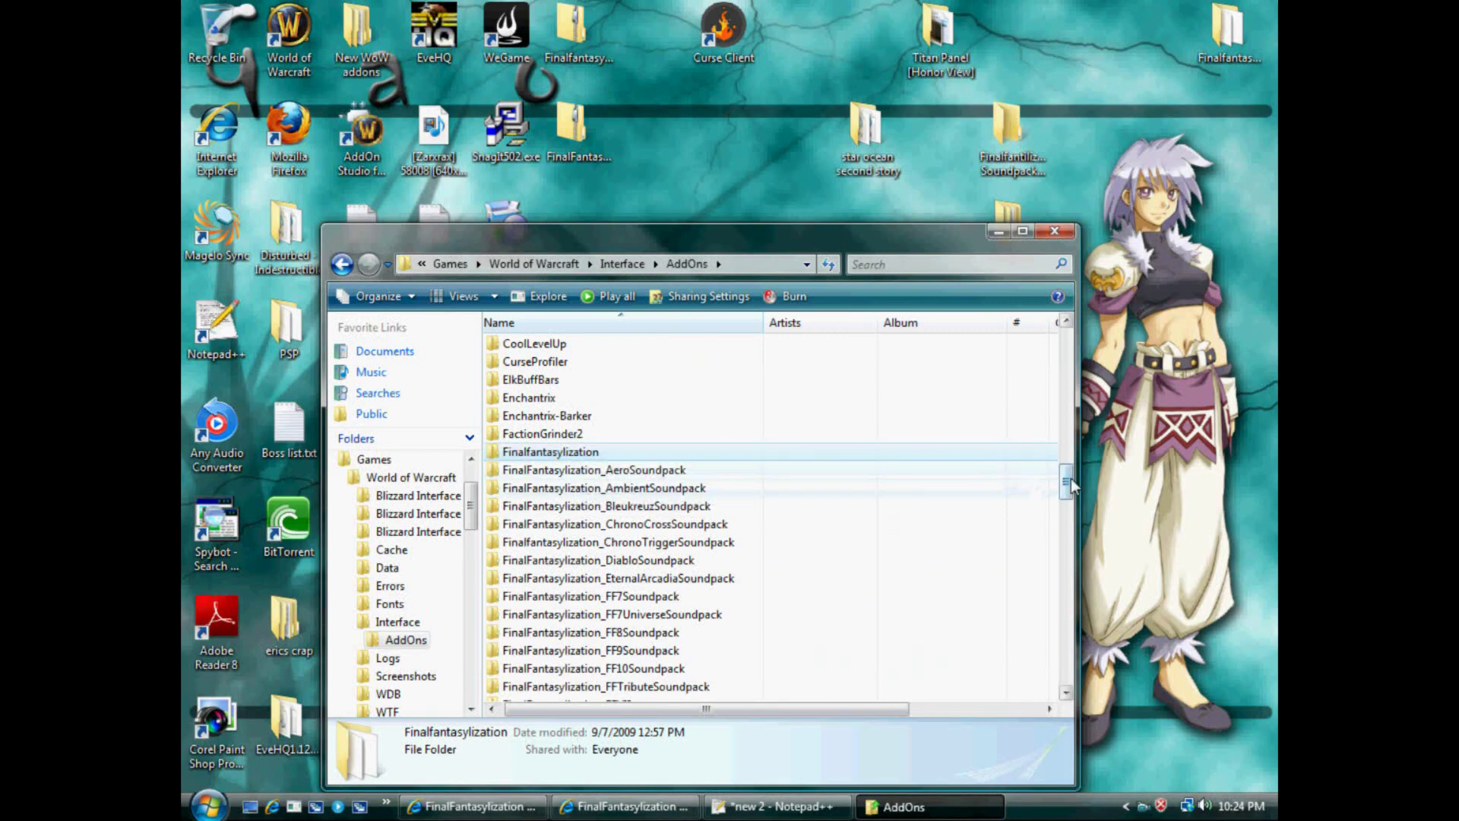
pyautogui.moveTo(1067, 484)
pyautogui.mouseDown()
pyautogui.moveTo(1067, 523)
pyautogui.moveTo(1067, 487)
pyautogui.mouseUp()
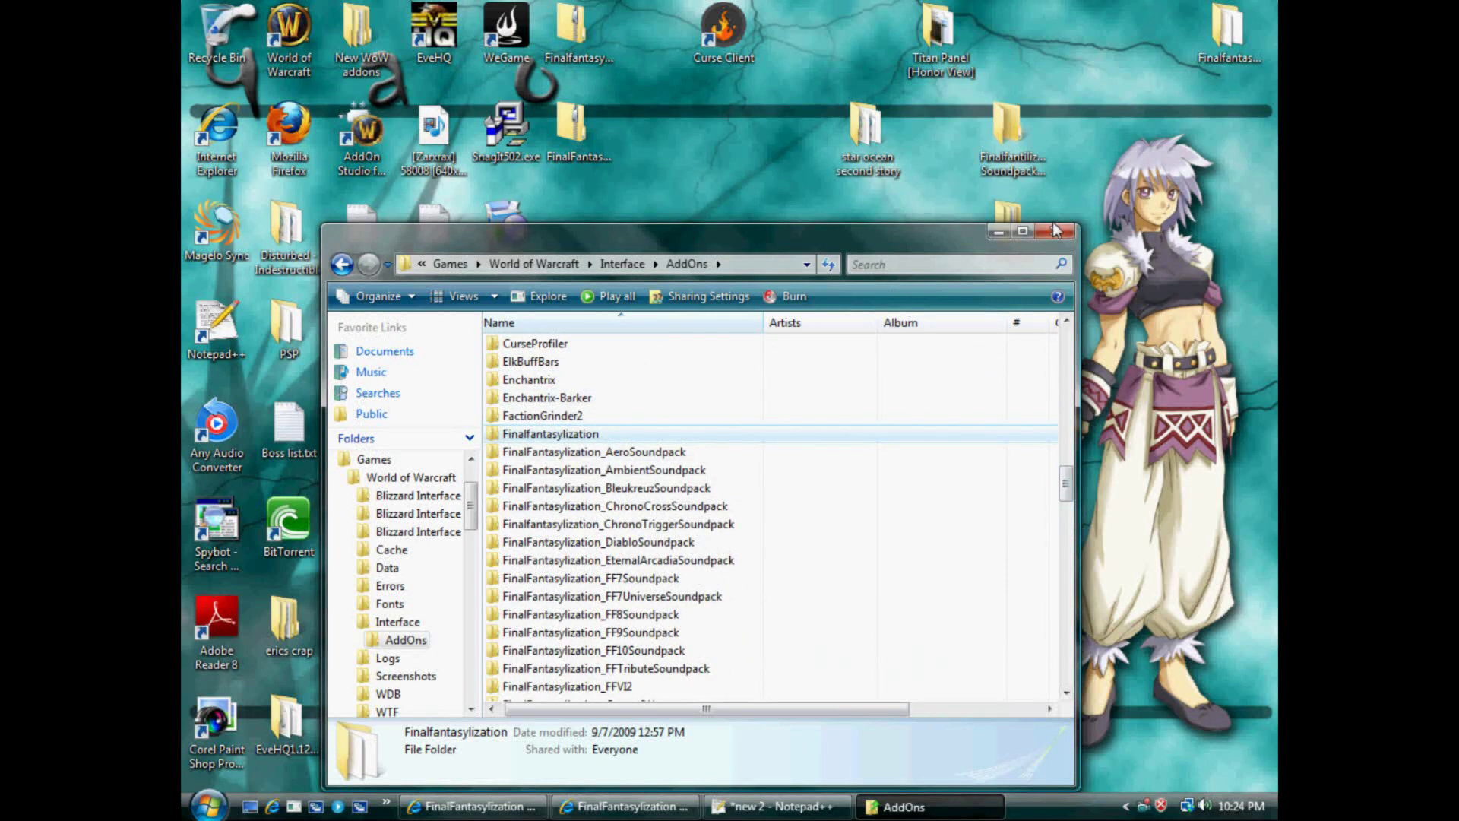
# - Return to the Curse addon page and follow the finalfantasylization.chocoforum.com/portal.htm Need Help link
pyautogui.click(601, 805)
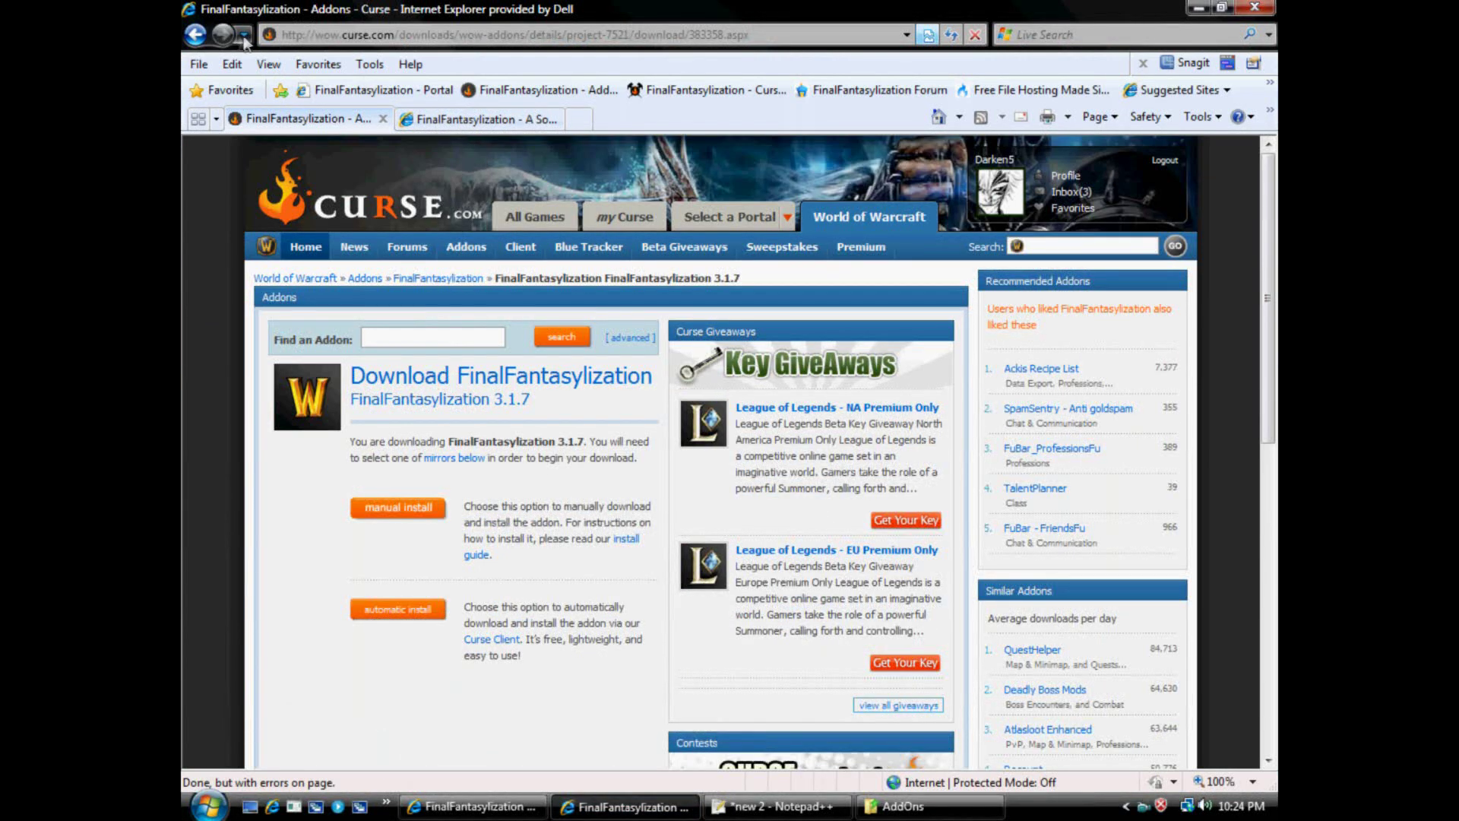
pyautogui.click(196, 35)
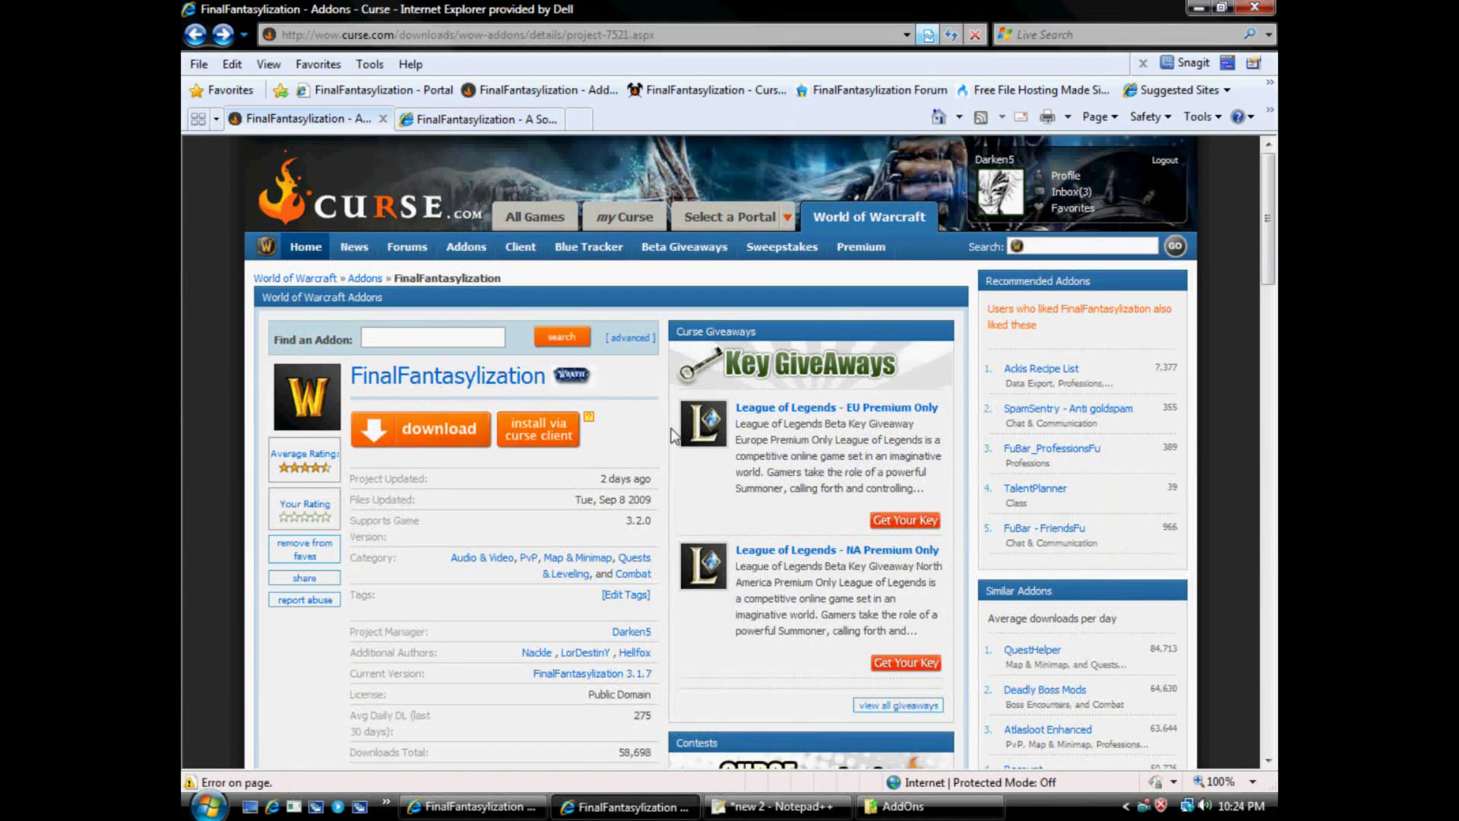
pyautogui.scroll(-5, 673, 435)
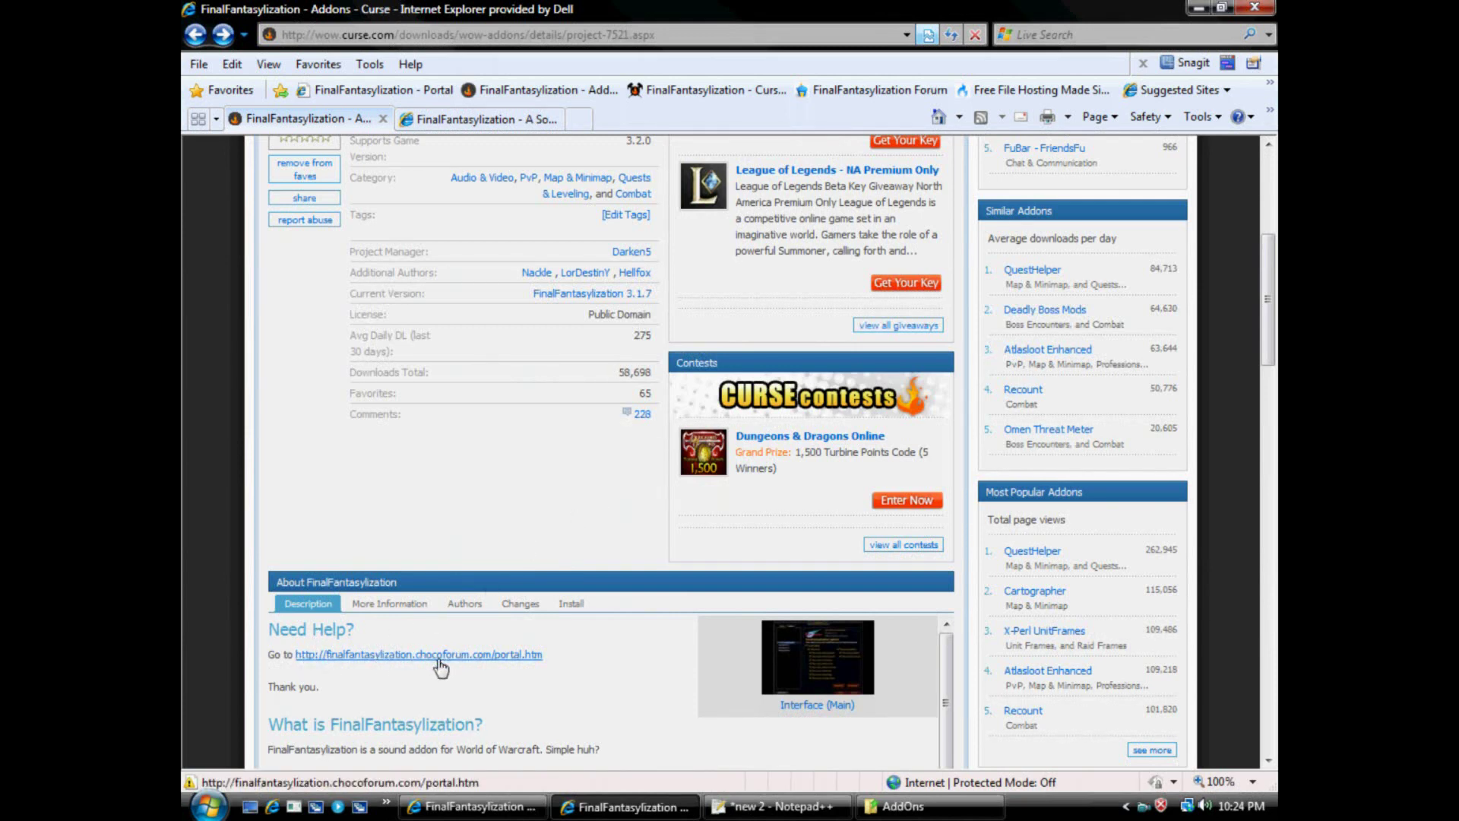
pyautogui.click(498, 656)
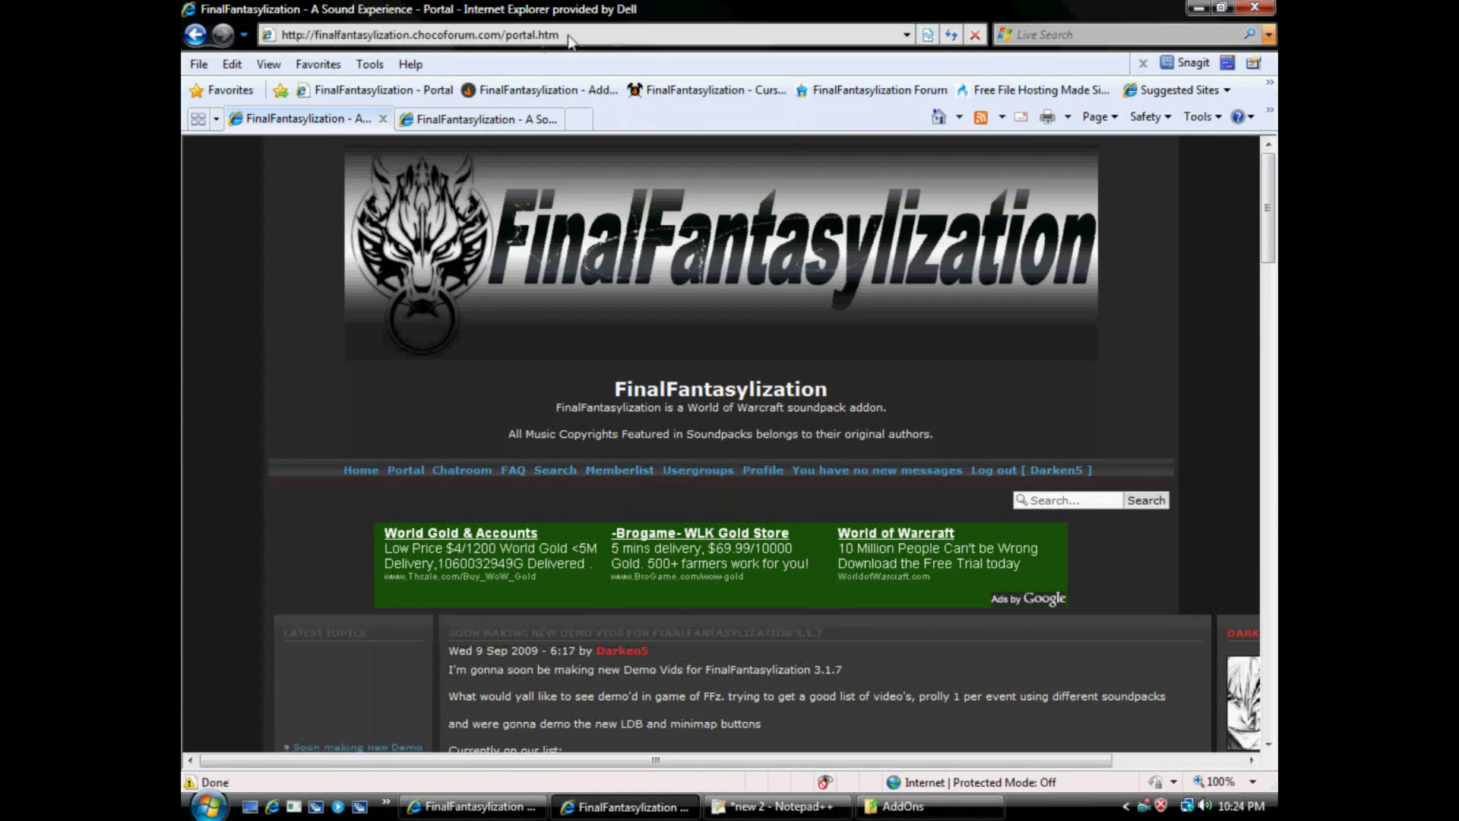
# - Open the forum index via Home, scroll to SOUNDPACKS, and open the Soundpacks subforum
pyautogui.click(364, 474)
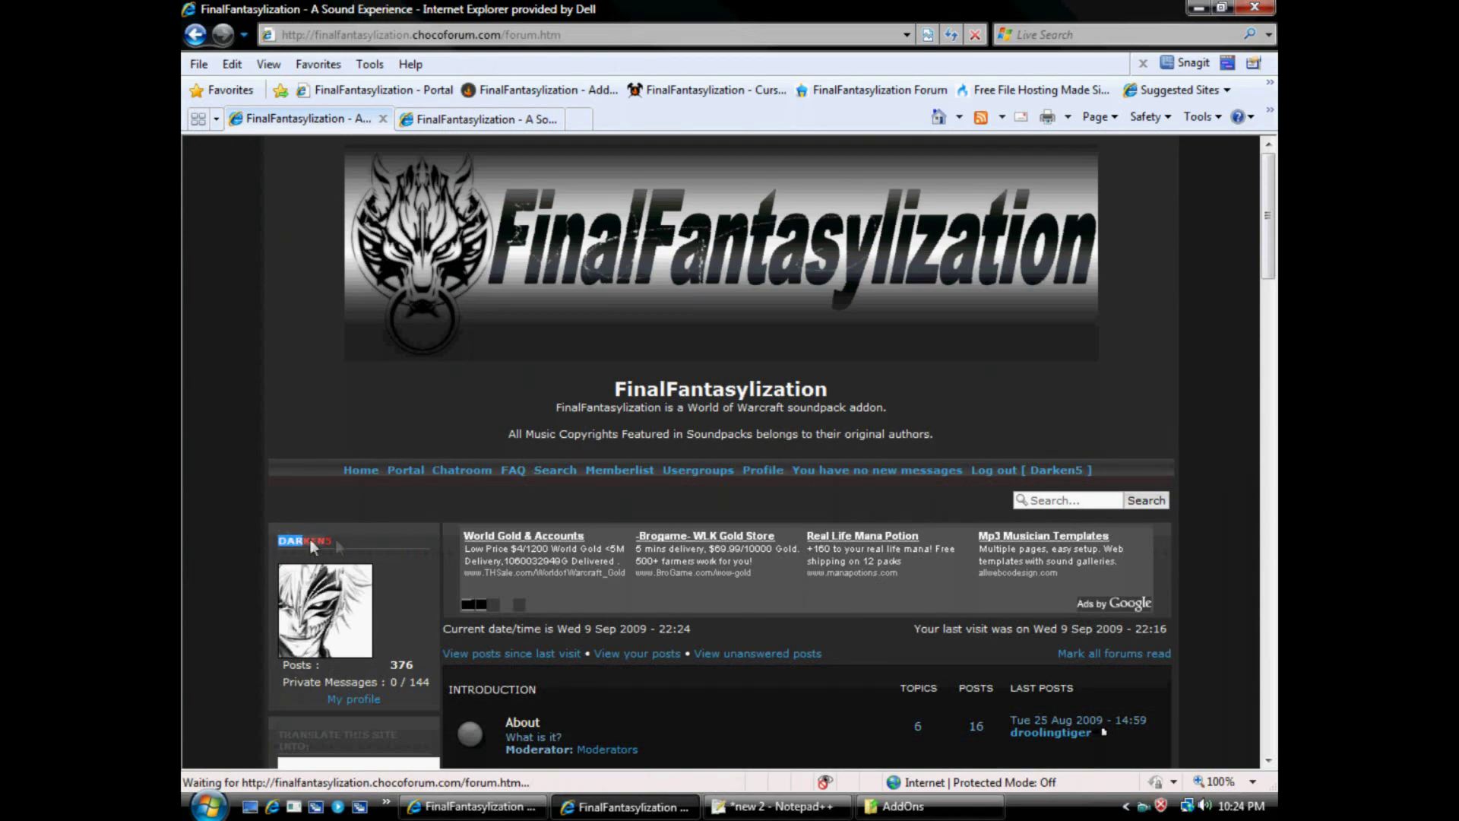
pyautogui.scroll(-5, 504, 511)
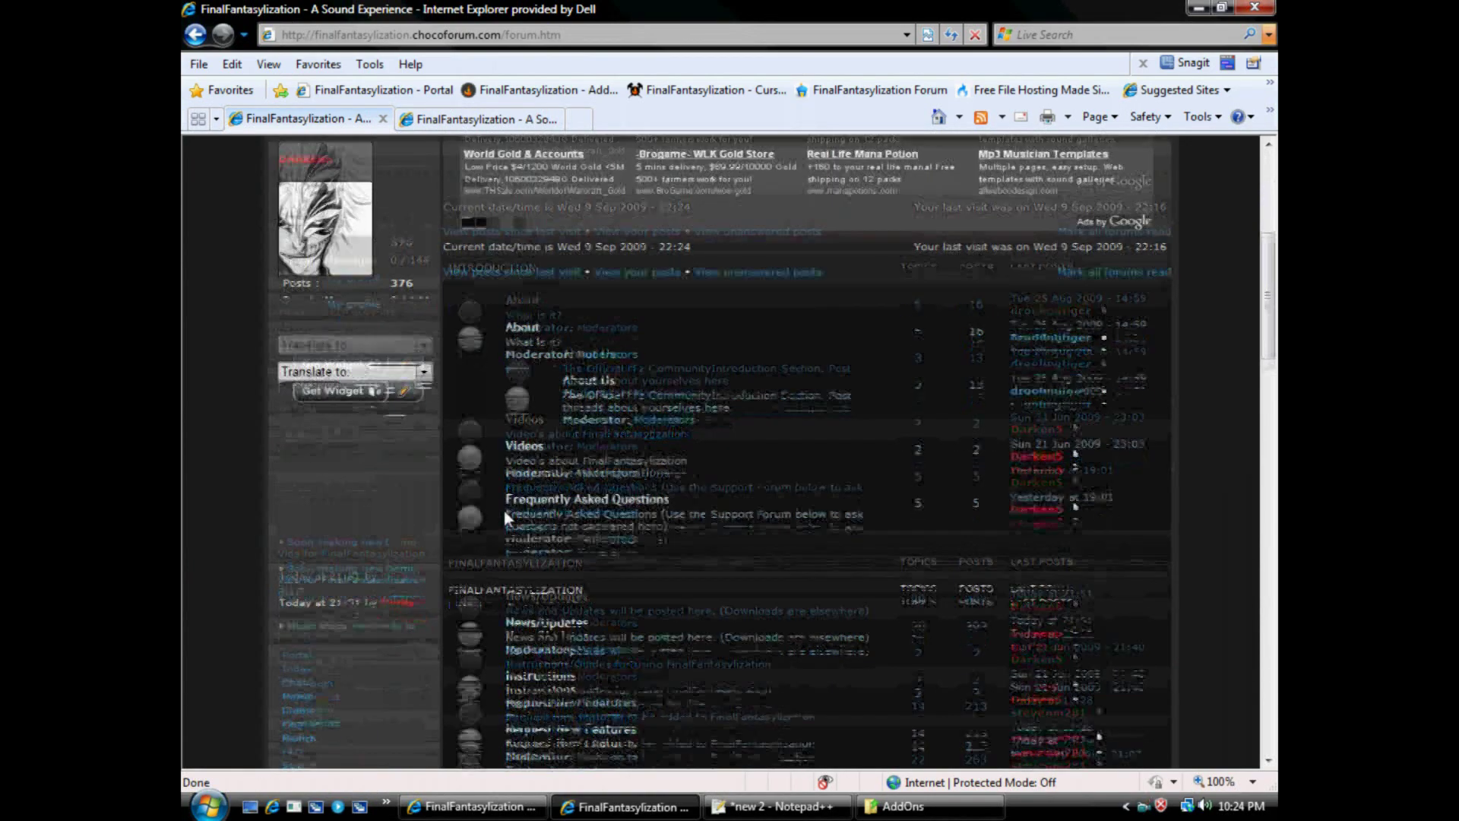
pyautogui.scroll(-1, 500, 455)
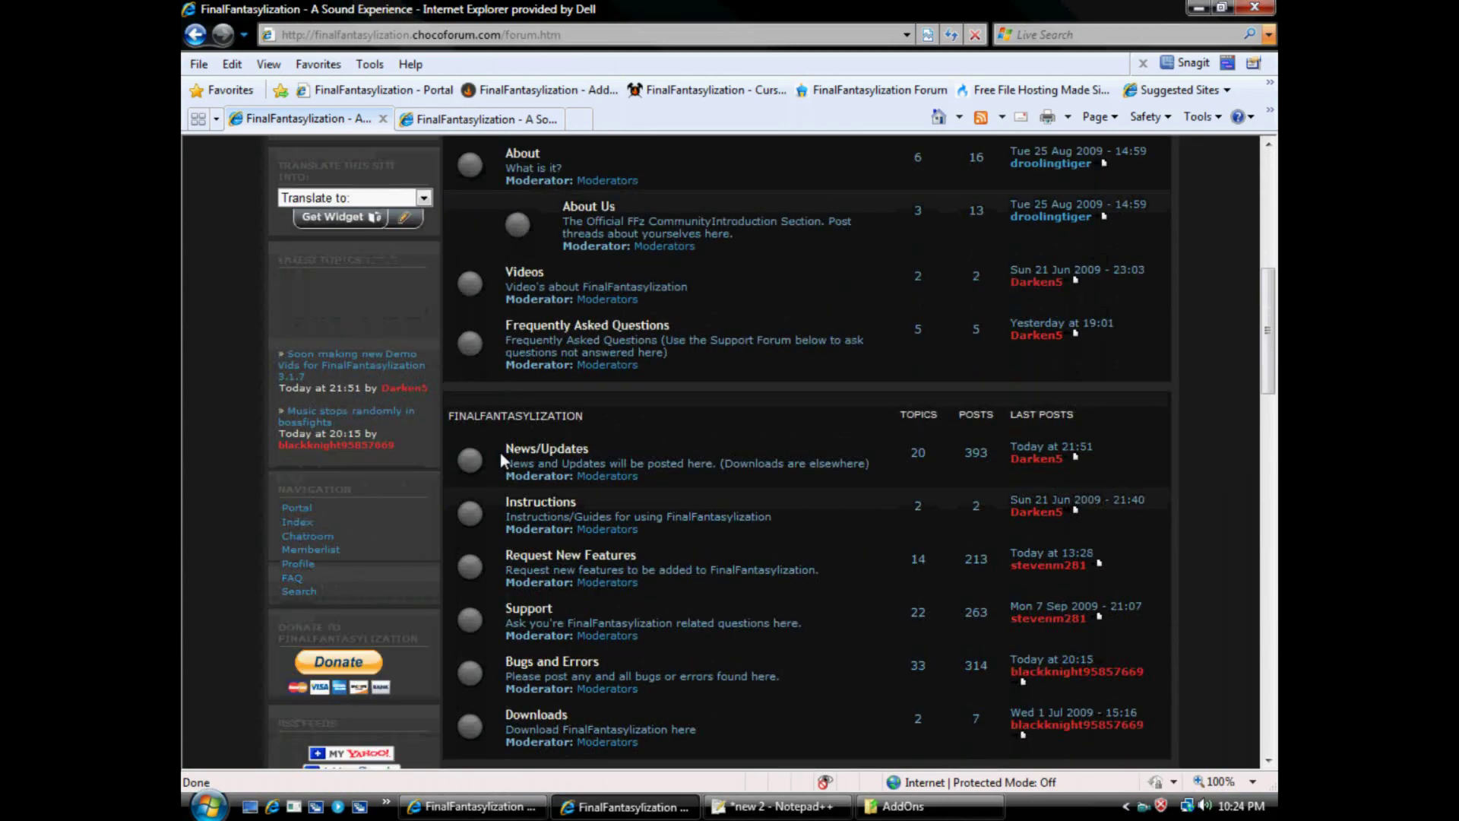
pyautogui.scroll(-5, 500, 453)
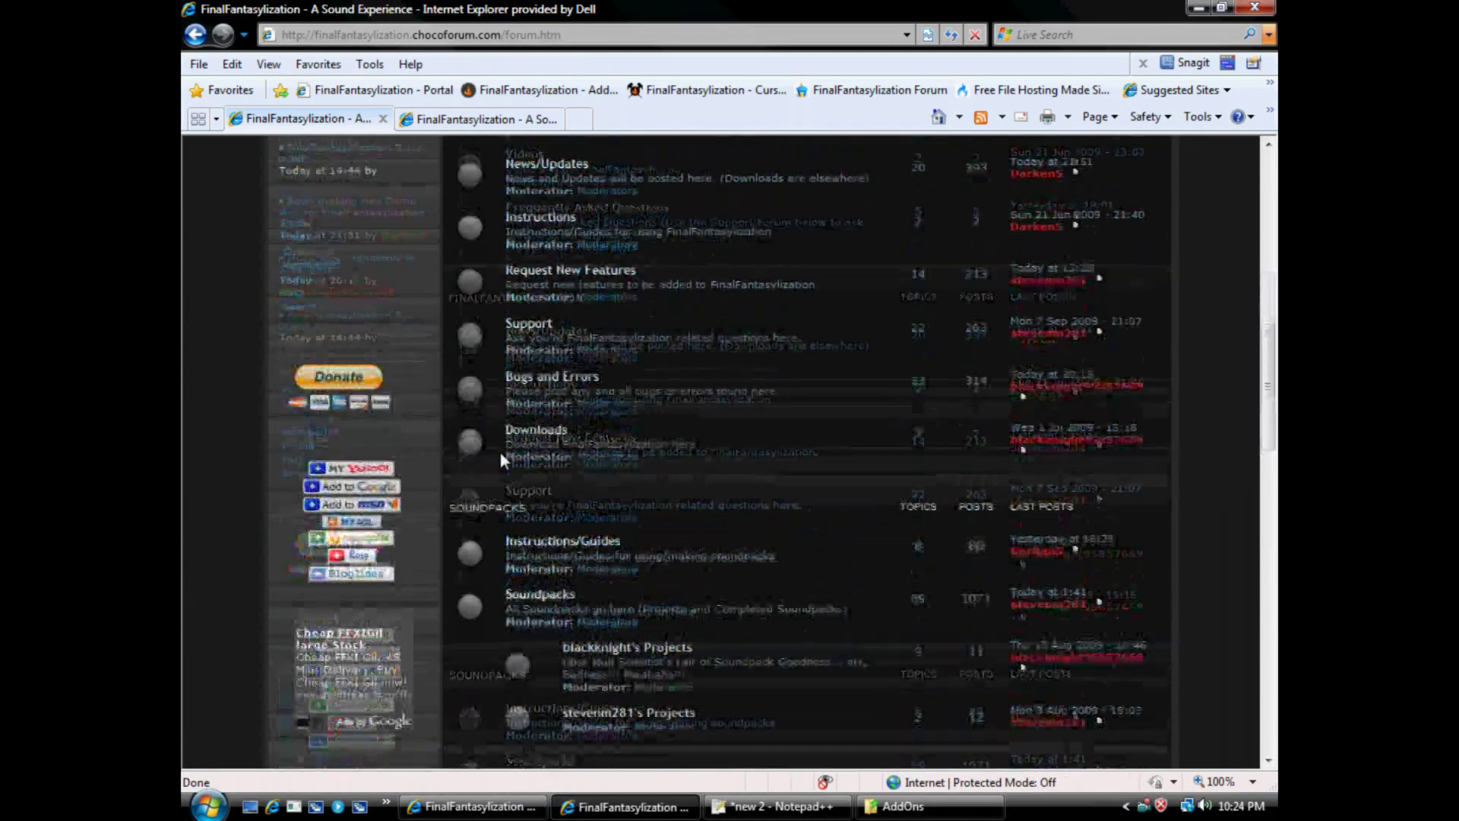
pyautogui.scroll(-10, 500, 453)
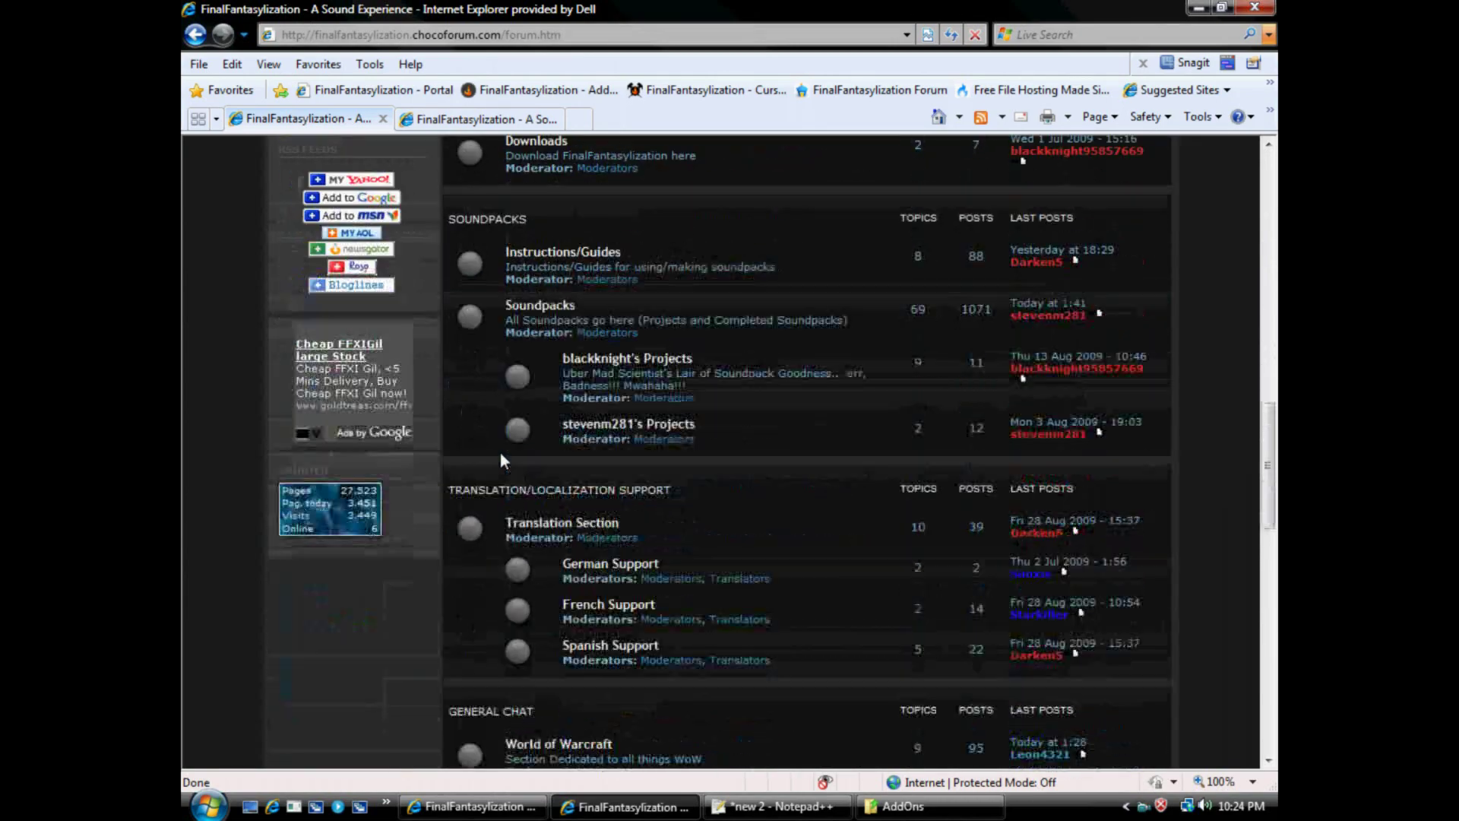
pyautogui.scroll(-8, 501, 453)
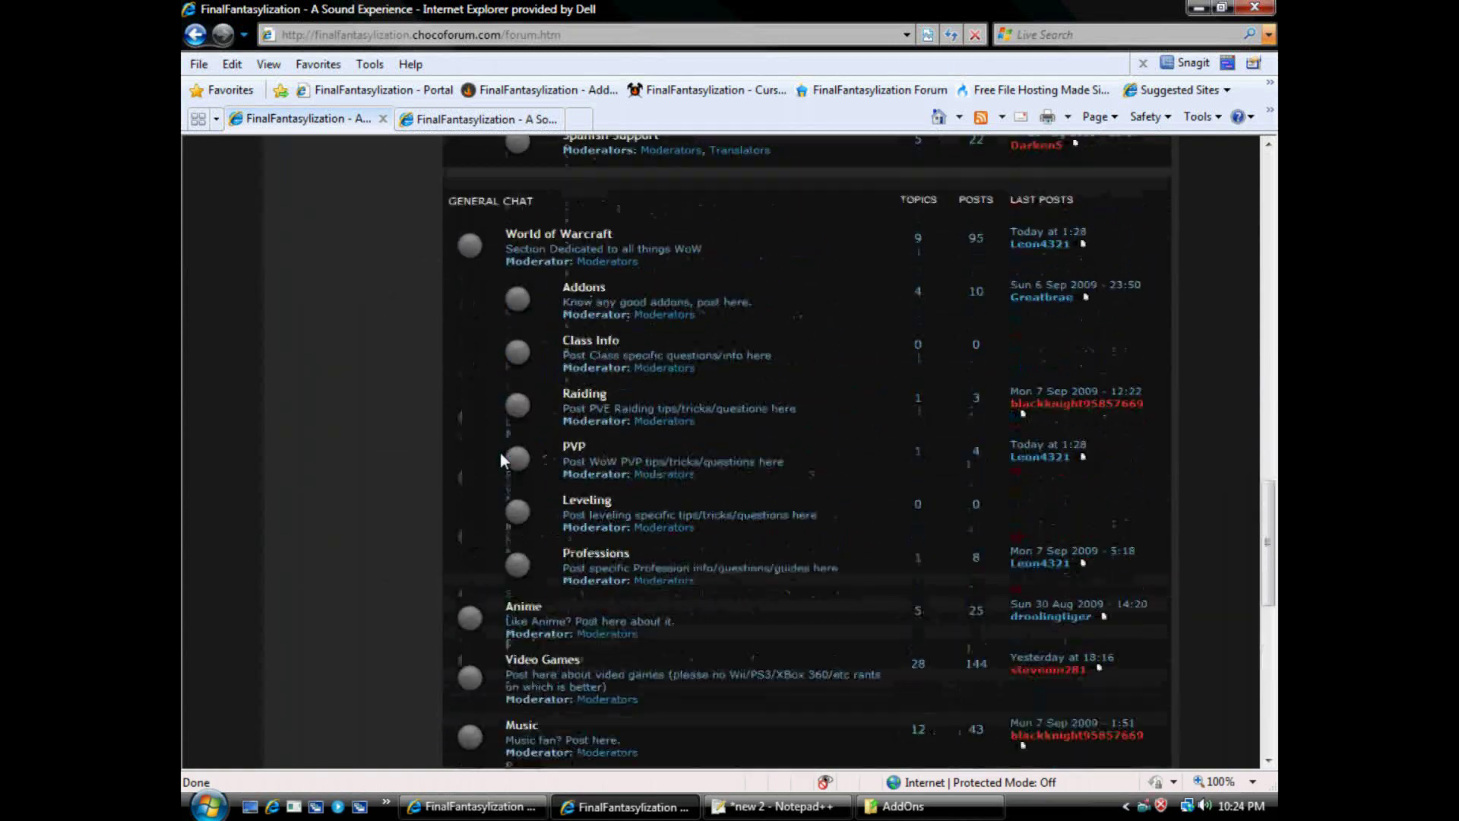
pyautogui.scroll(10, 500, 453)
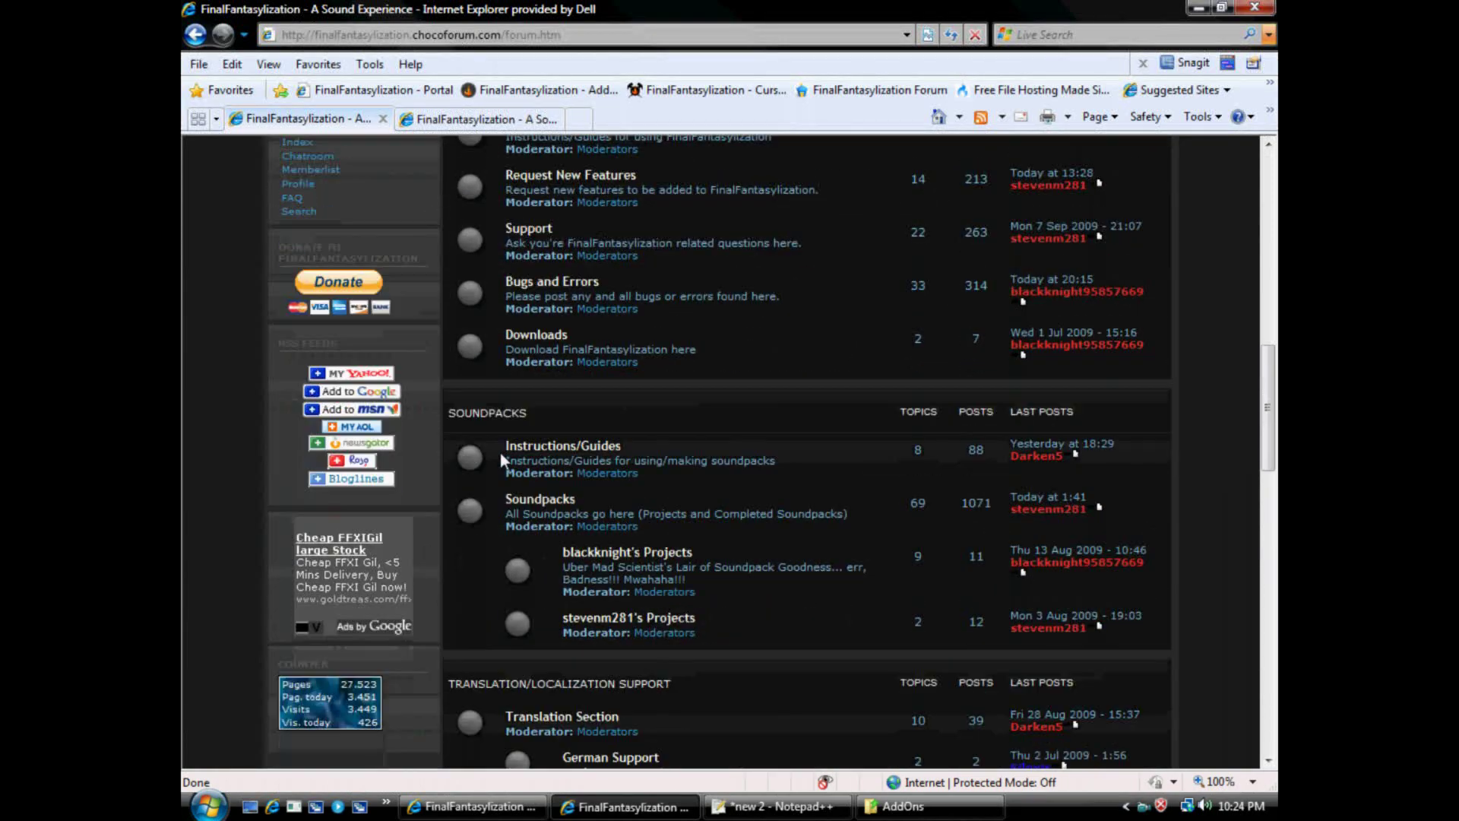
pyautogui.moveTo(448, 413); pyautogui.dragTo(532, 413)
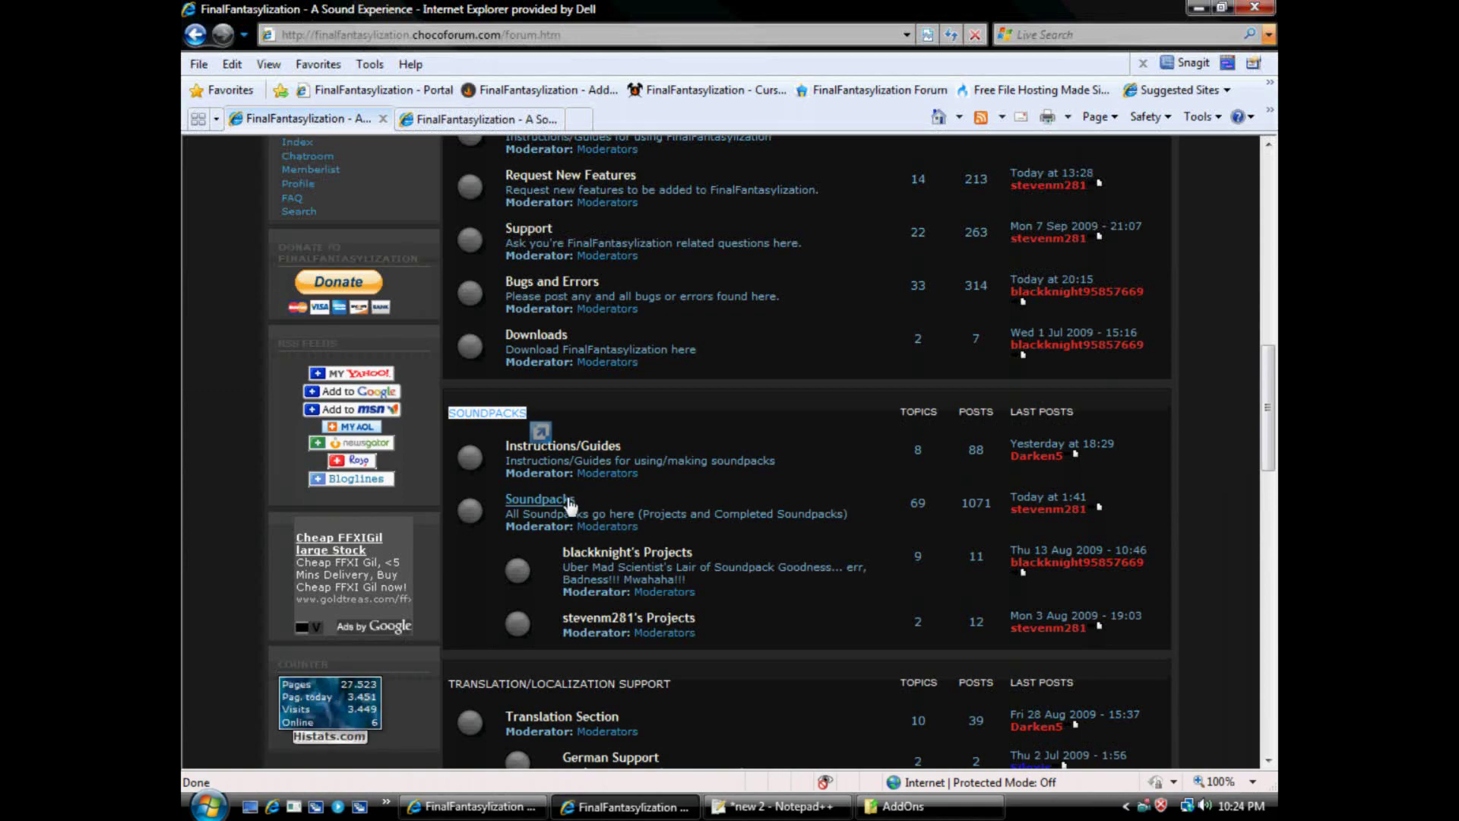
pyautogui.click(536, 499)
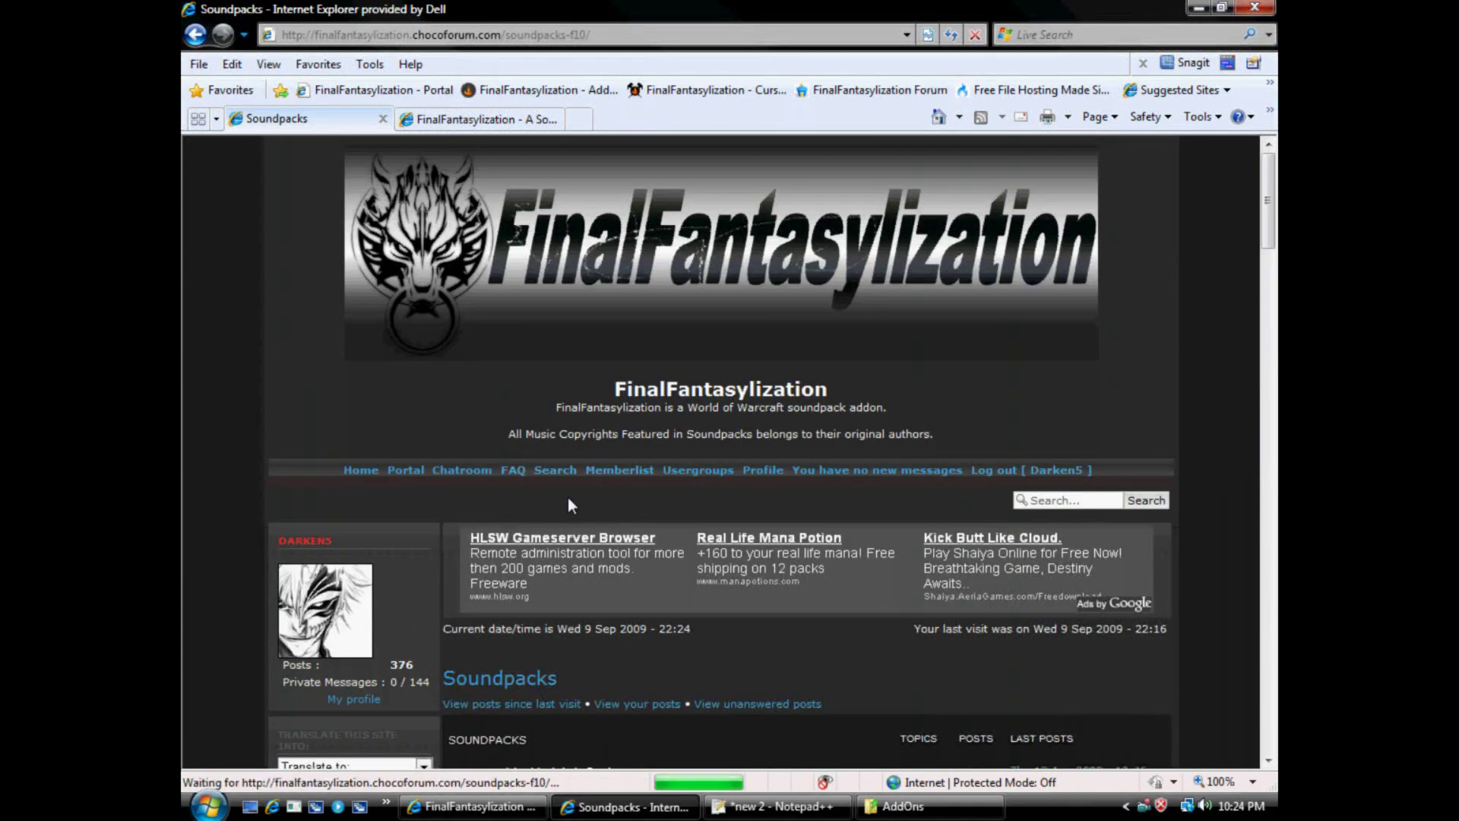
# - Scroll through the sticky [Finished] soundpack threads to locate Bleach Soundpack Complete
pyautogui.scroll(-5, 569, 499)
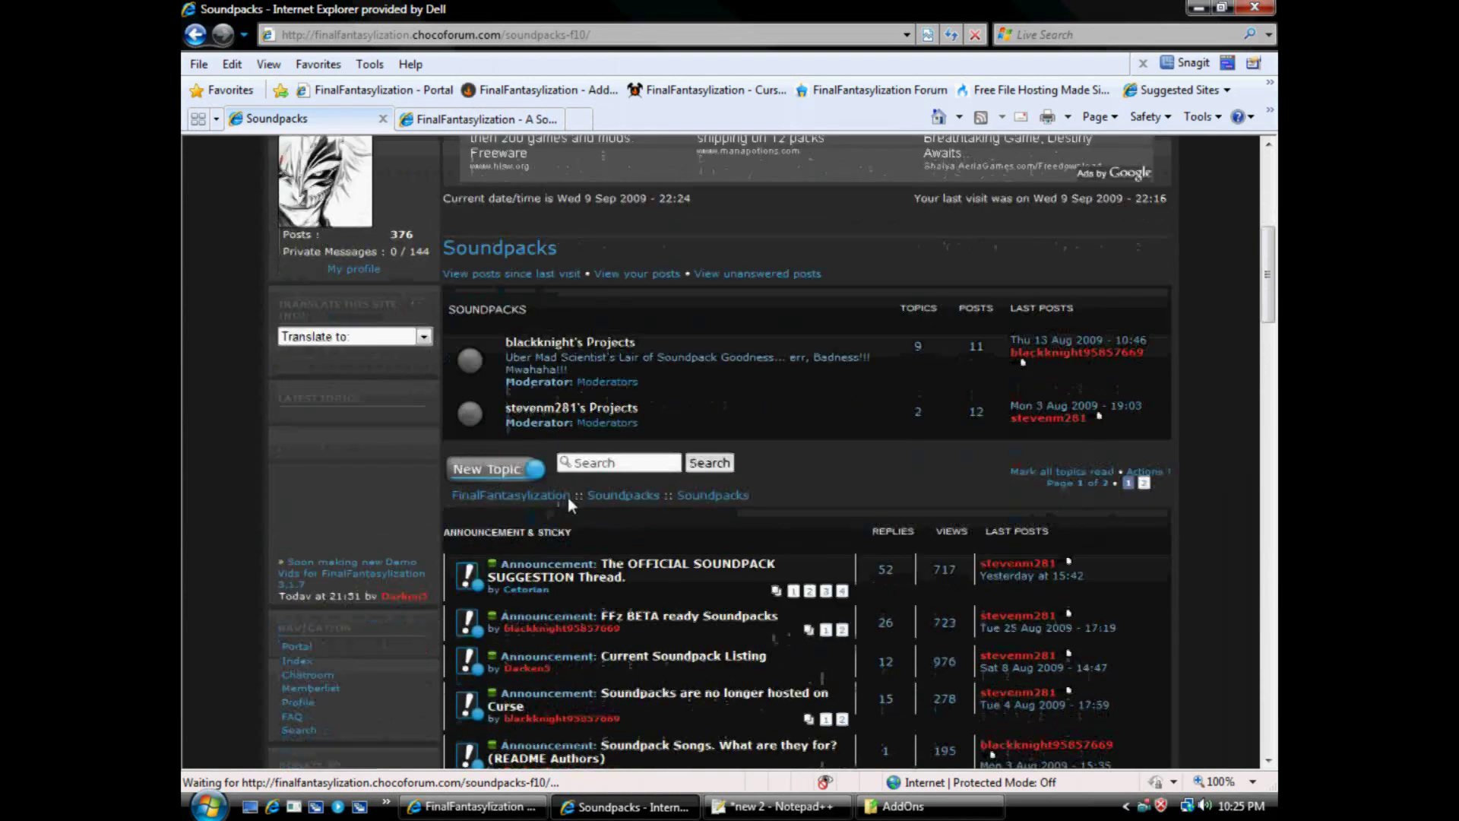
pyautogui.scroll(-2, 568, 497)
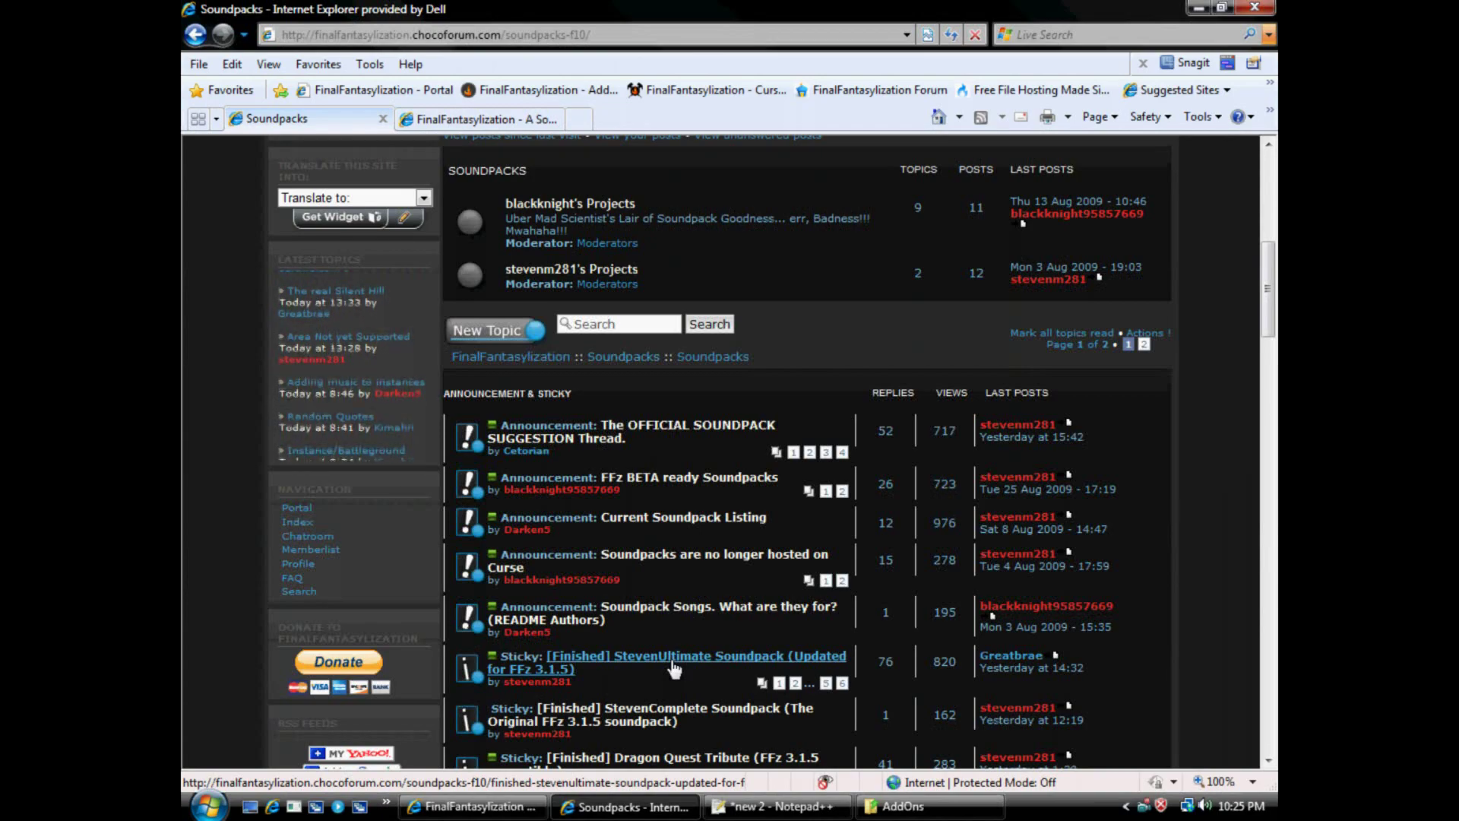
pyautogui.scroll(-3, 674, 667)
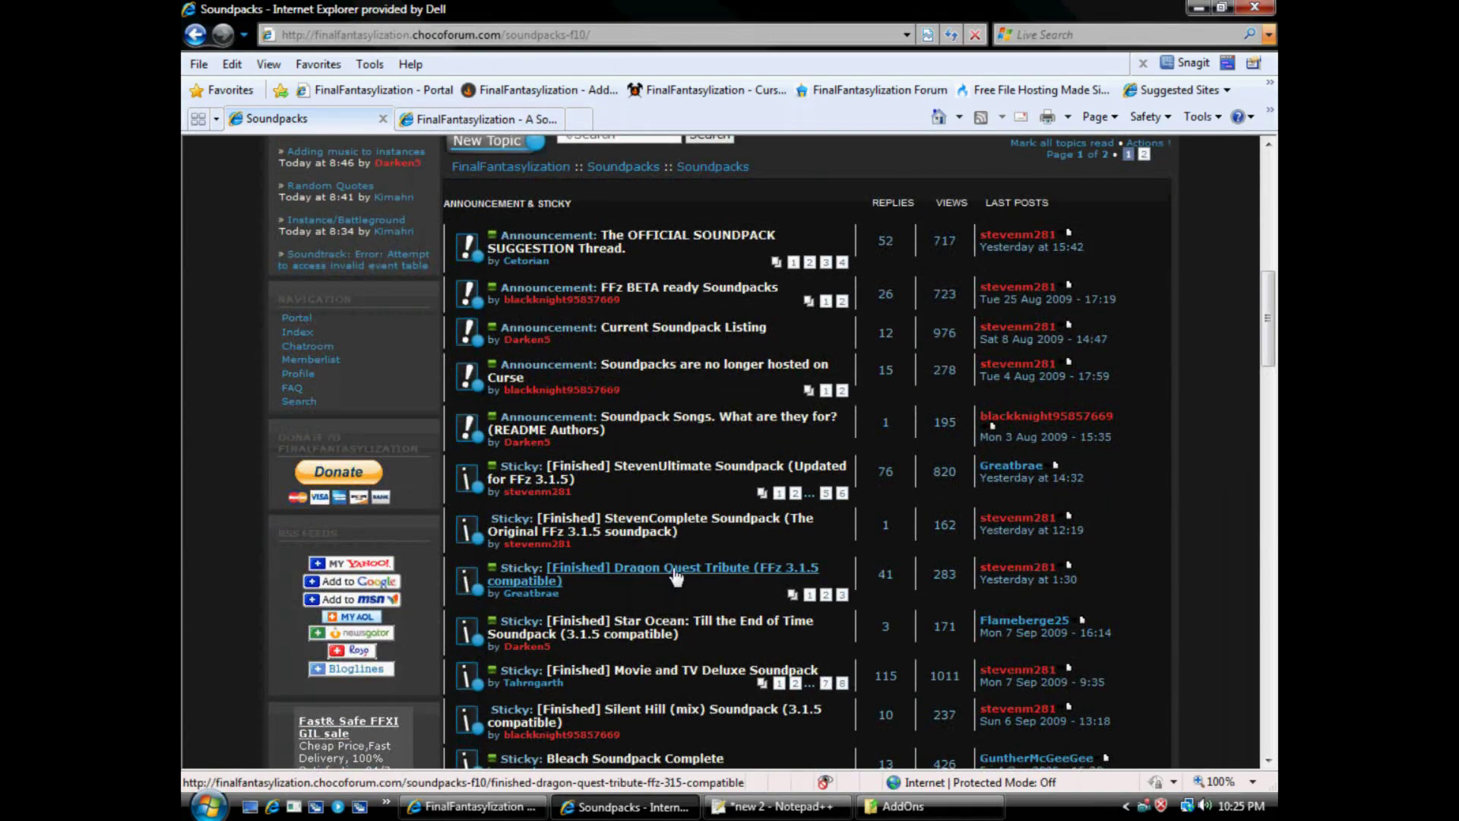
pyautogui.scroll(-3, 655, 623)
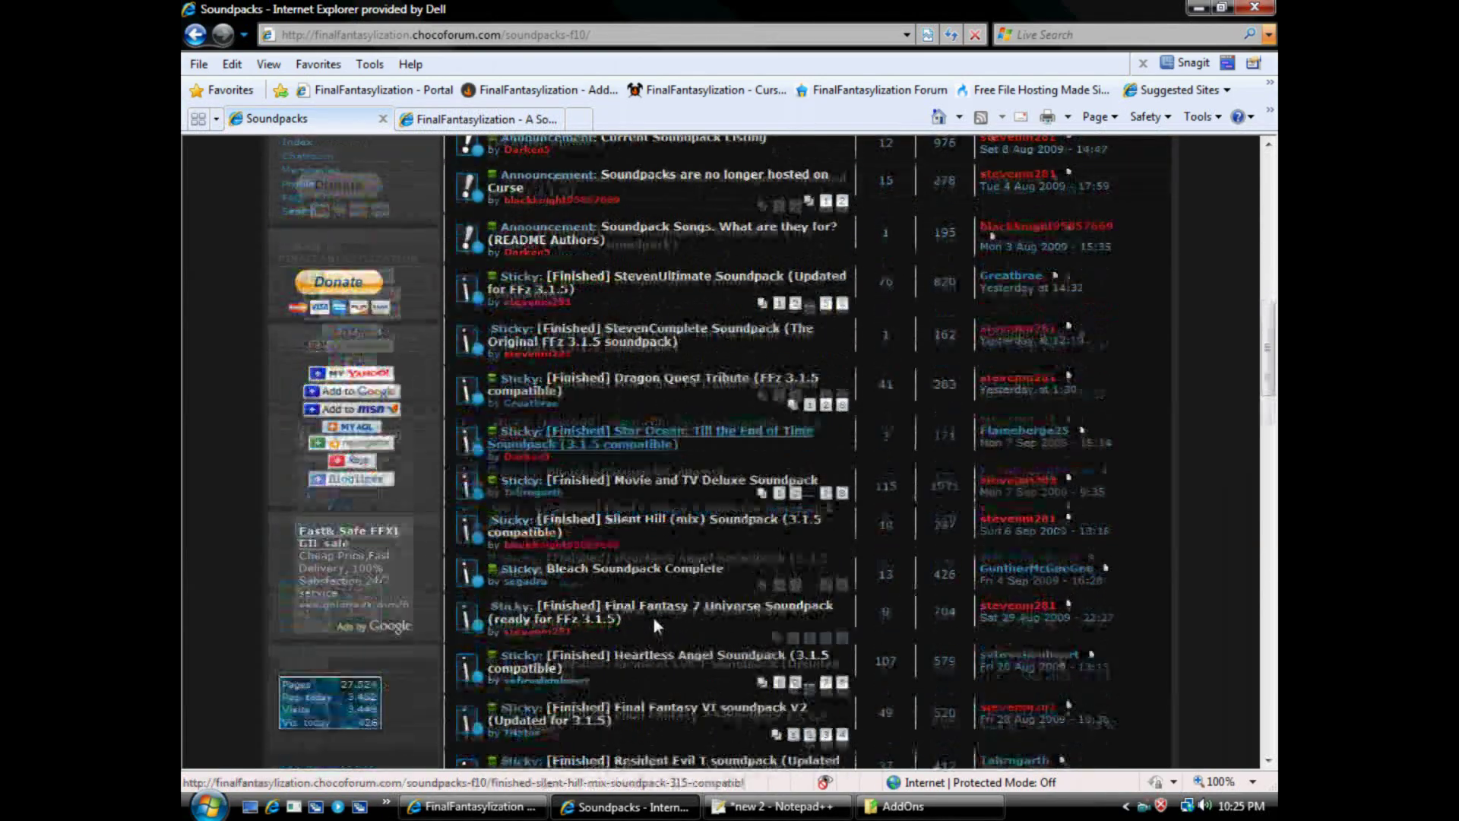
pyautogui.scroll(-4, 654, 618)
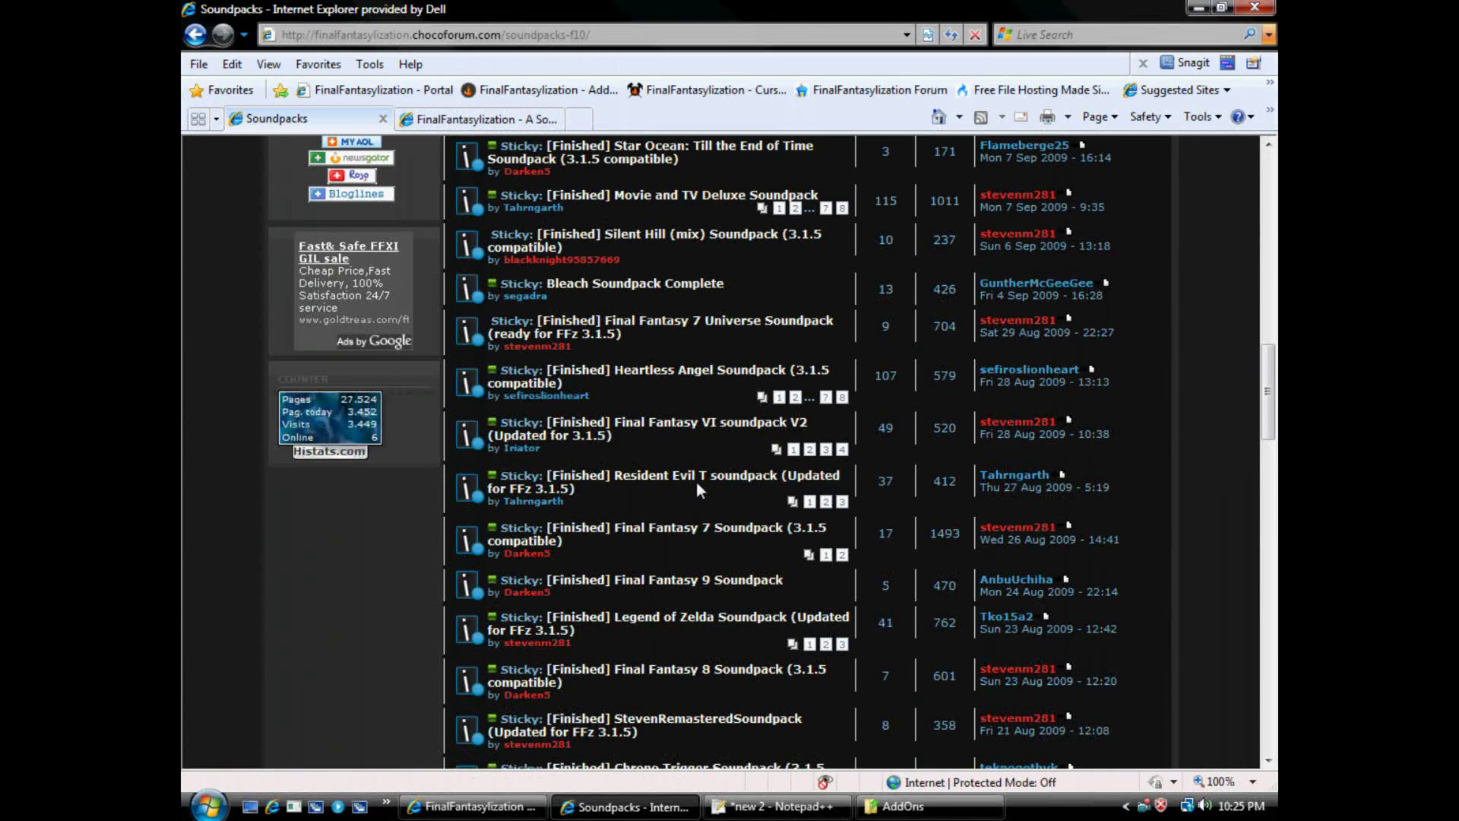
pyautogui.scroll(-6, 696, 480)
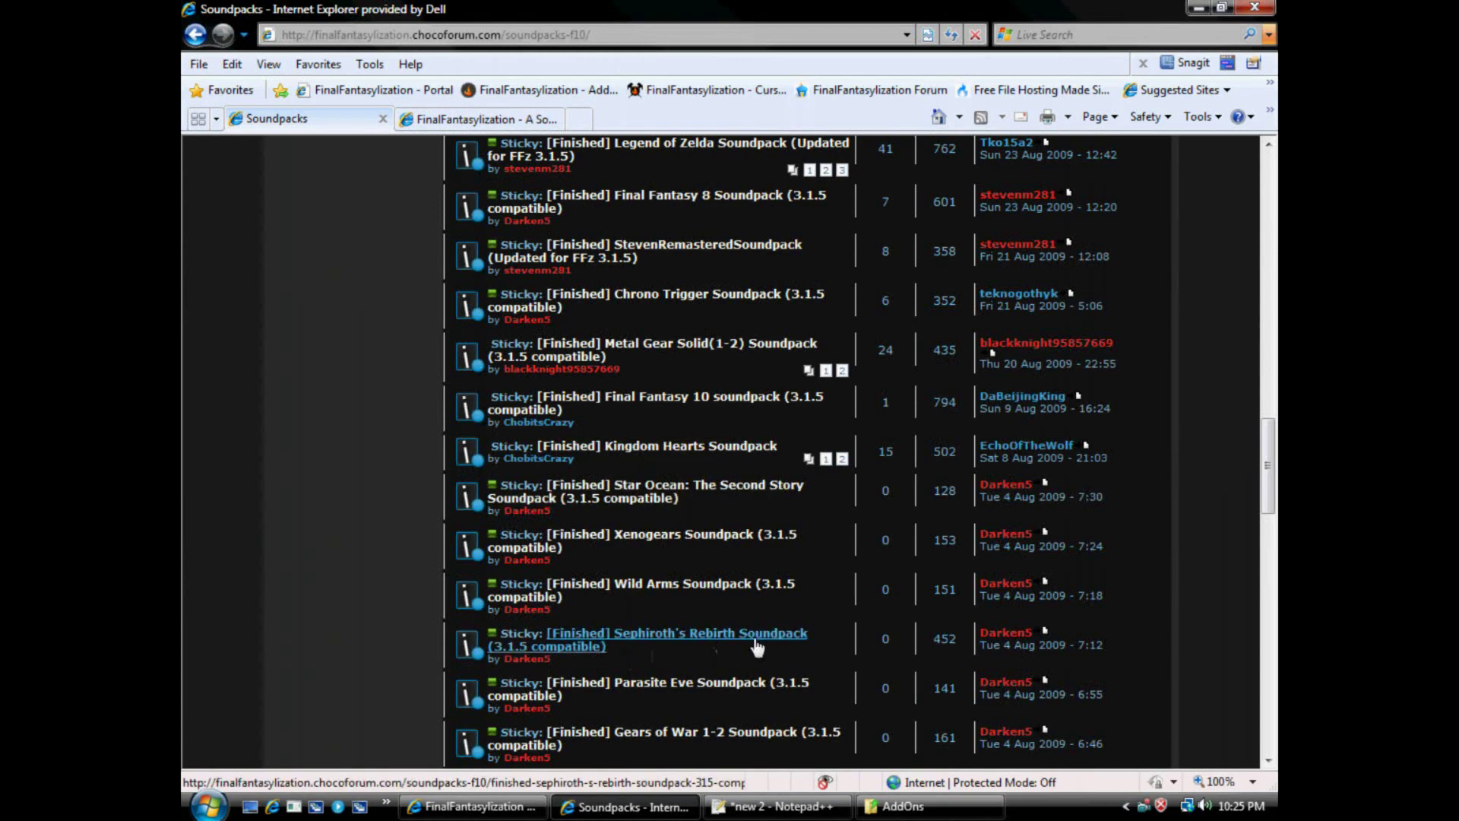
pyautogui.scroll(-2, 903, 645)
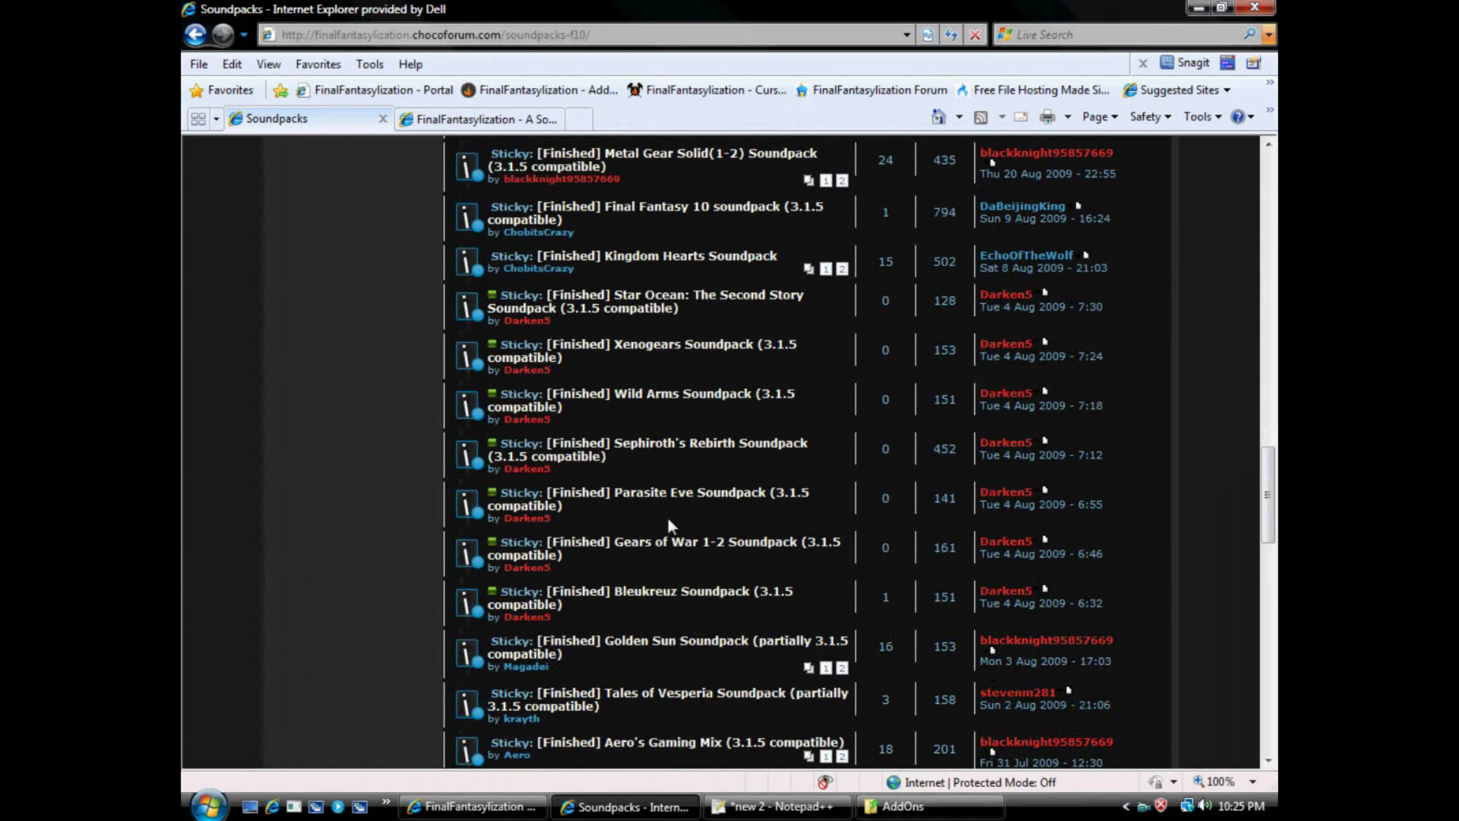
pyautogui.scroll(-2, 855, 599)
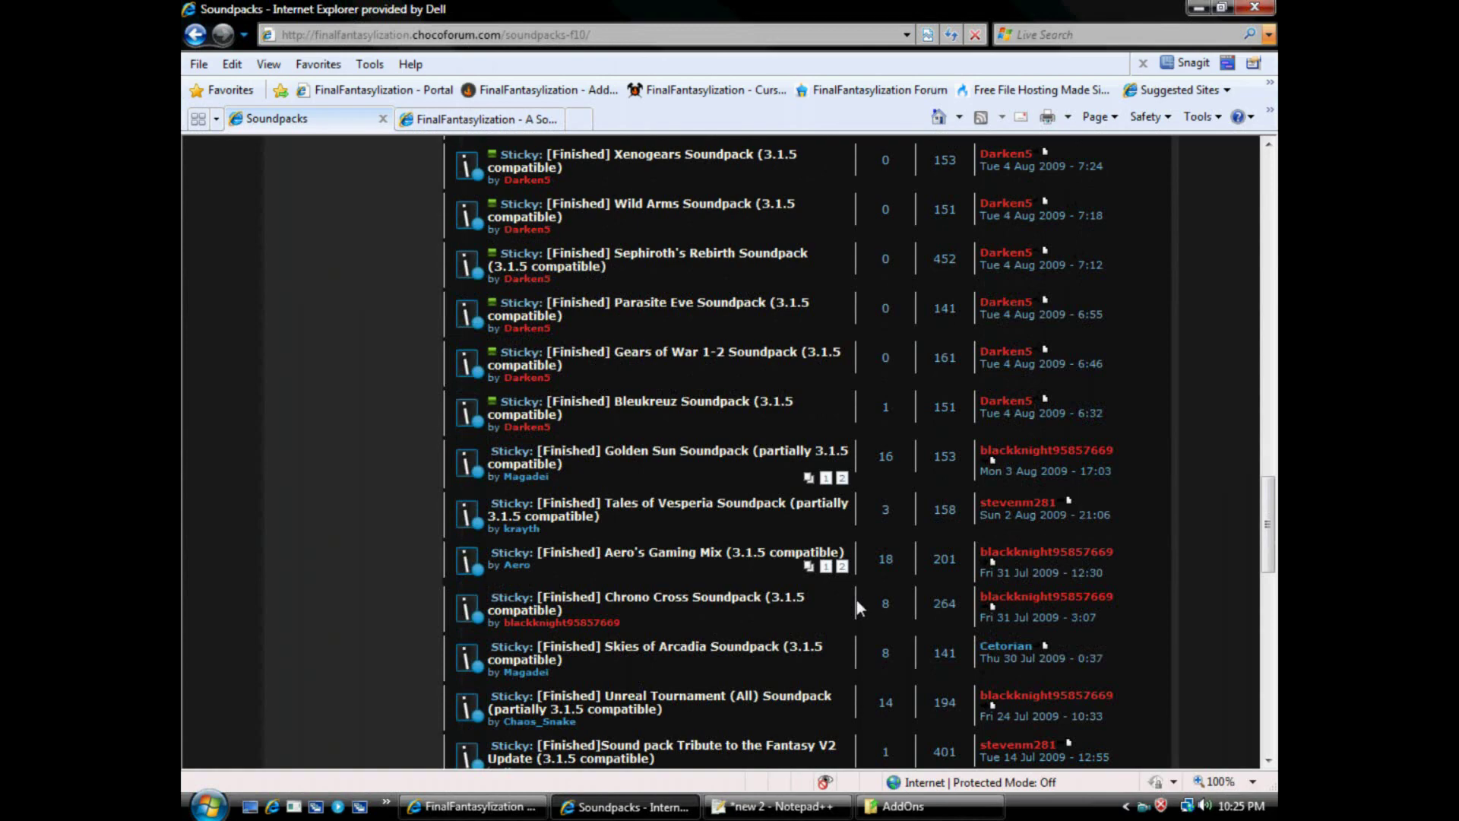
pyautogui.scroll(-4, 855, 602)
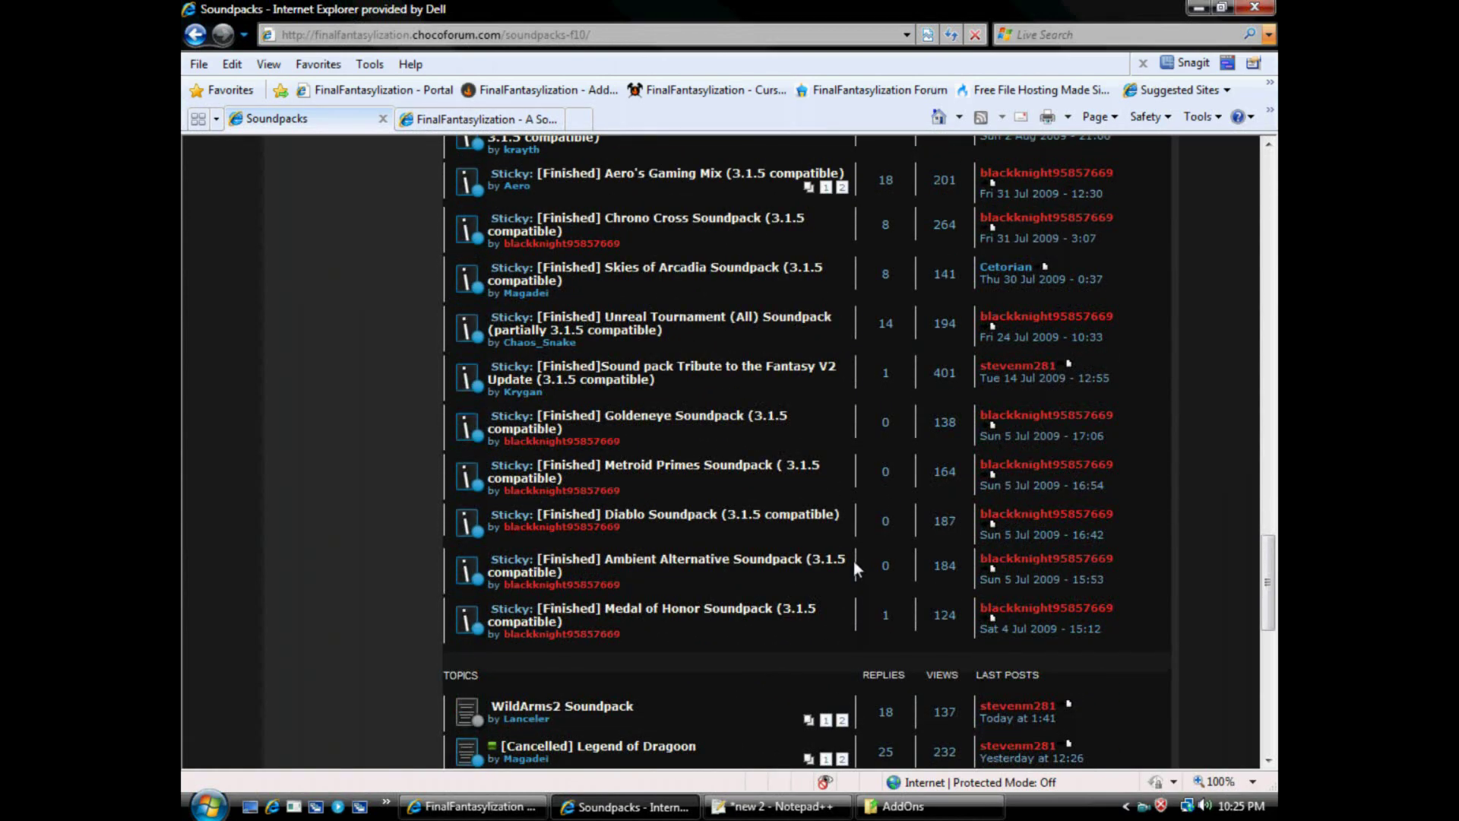
pyautogui.scroll(10, 854, 563)
pyautogui.scroll(4, 854, 561)
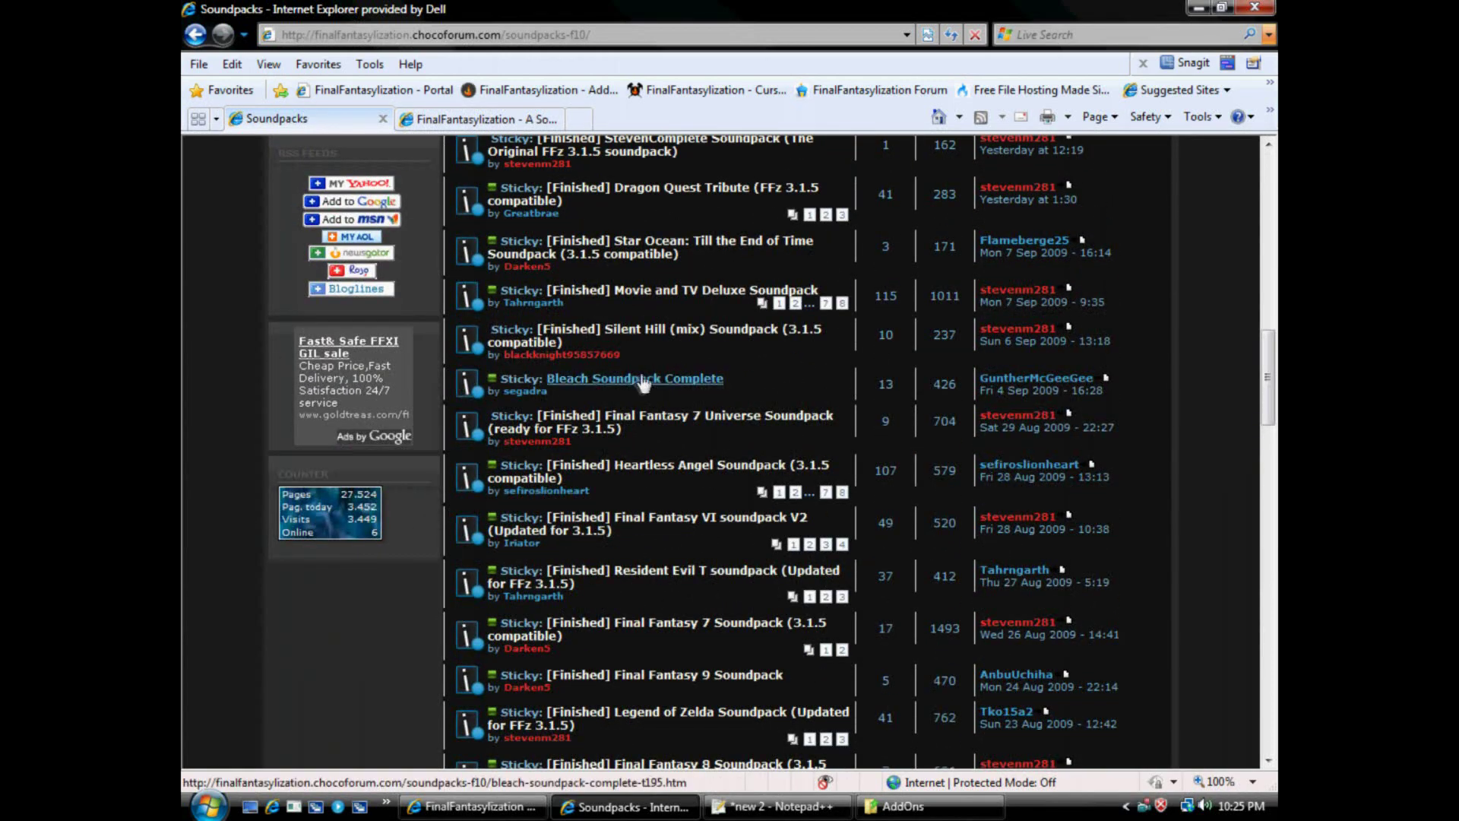
# - Open the Bleach Soundpack Complete thread and scroll through its tracklist
pyautogui.click(637, 380)
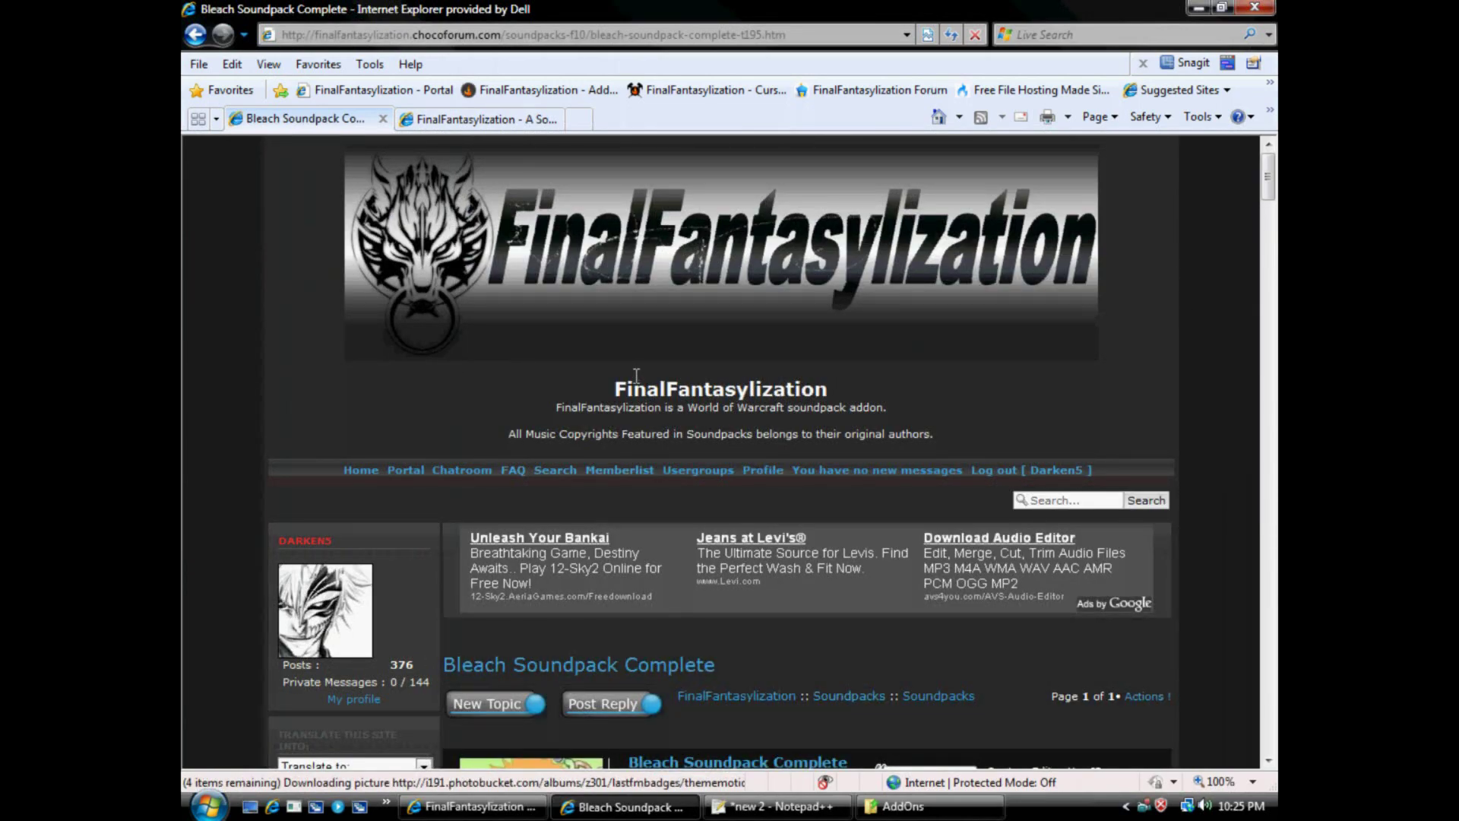
pyautogui.scroll(-3, 637, 375)
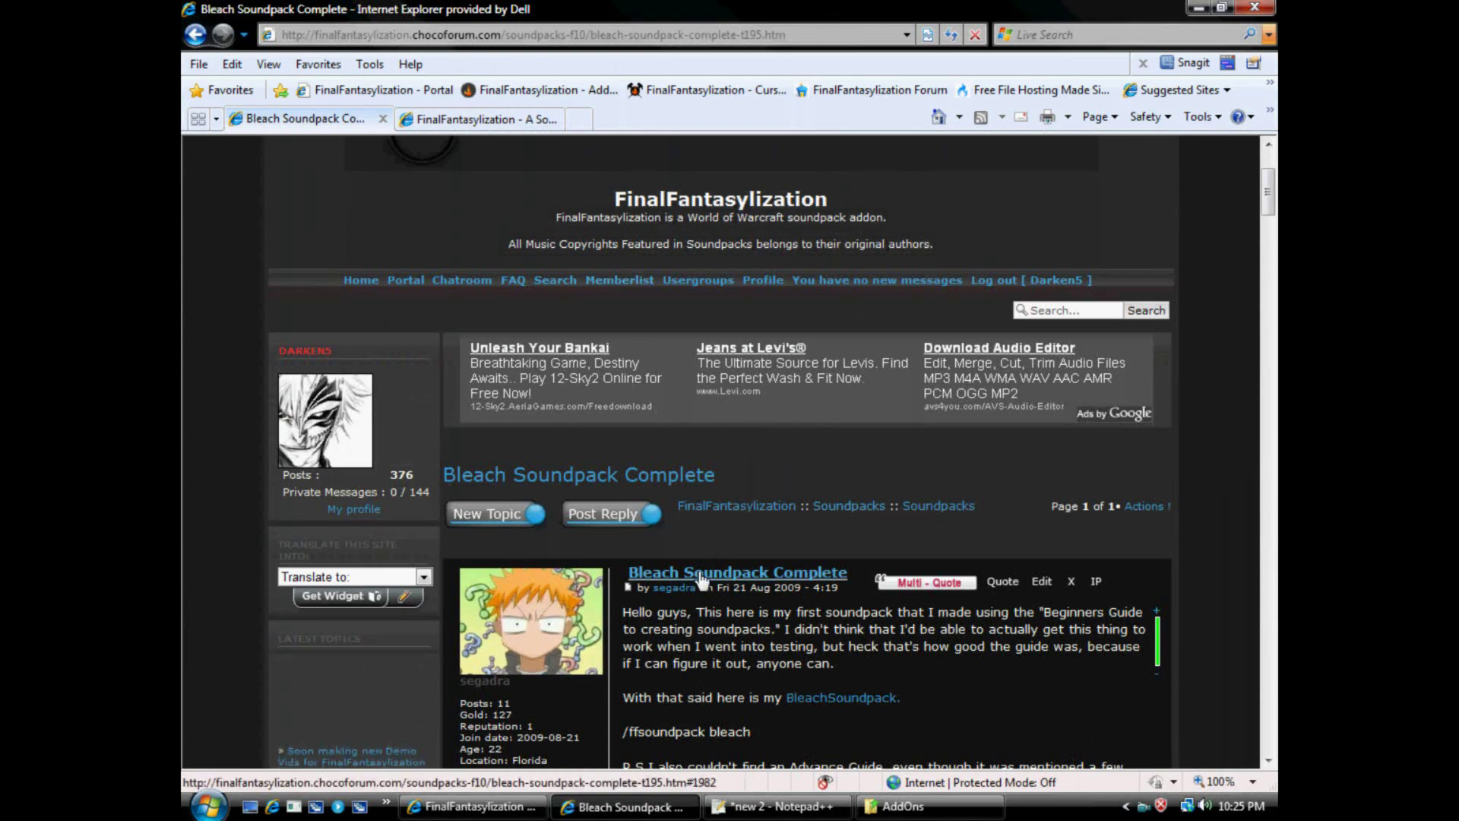
pyautogui.scroll(-1, 654, 613)
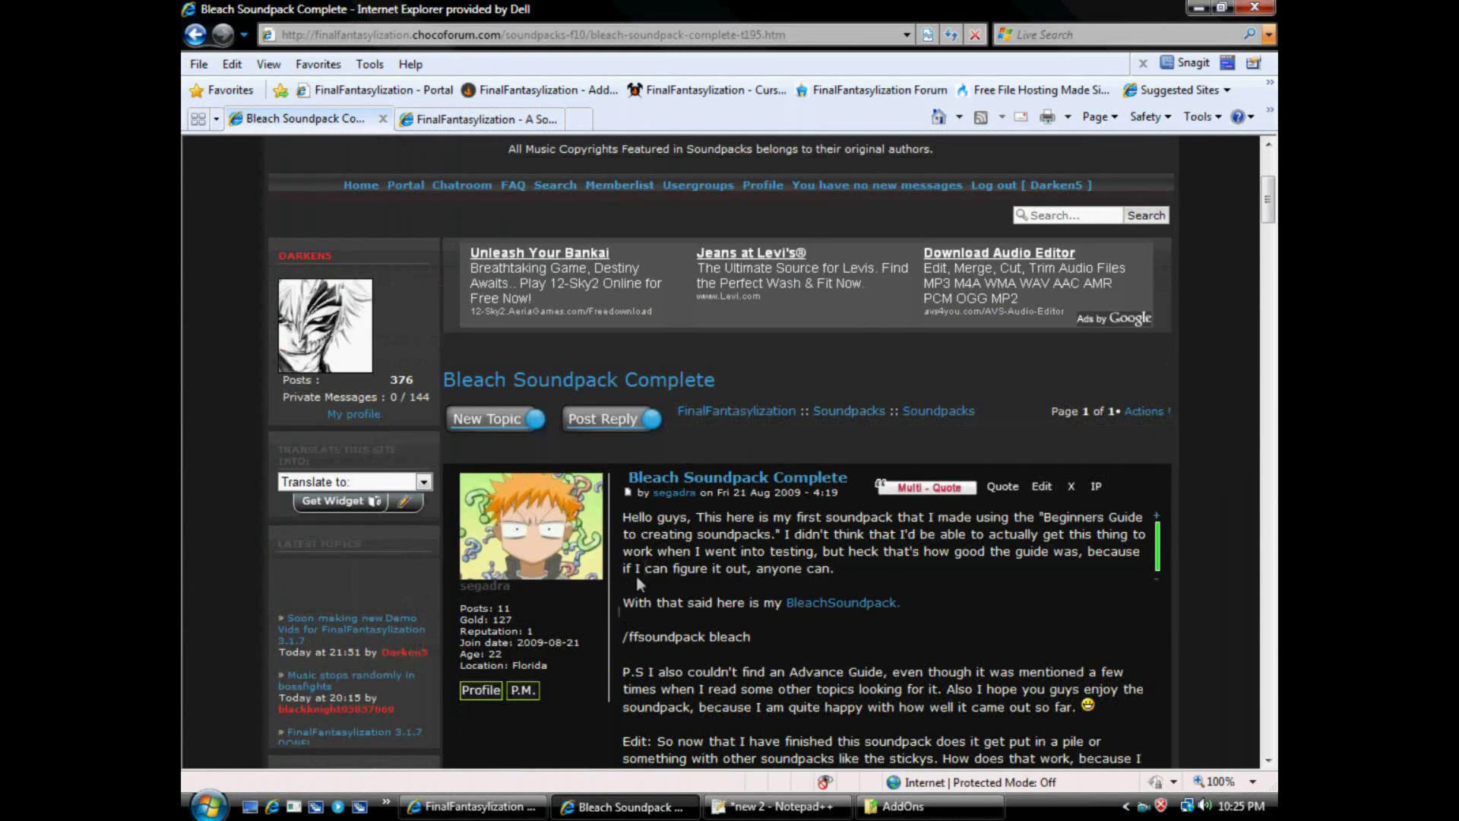
pyautogui.scroll(-1, 801, 594)
pyautogui.scroll(-2, 800, 594)
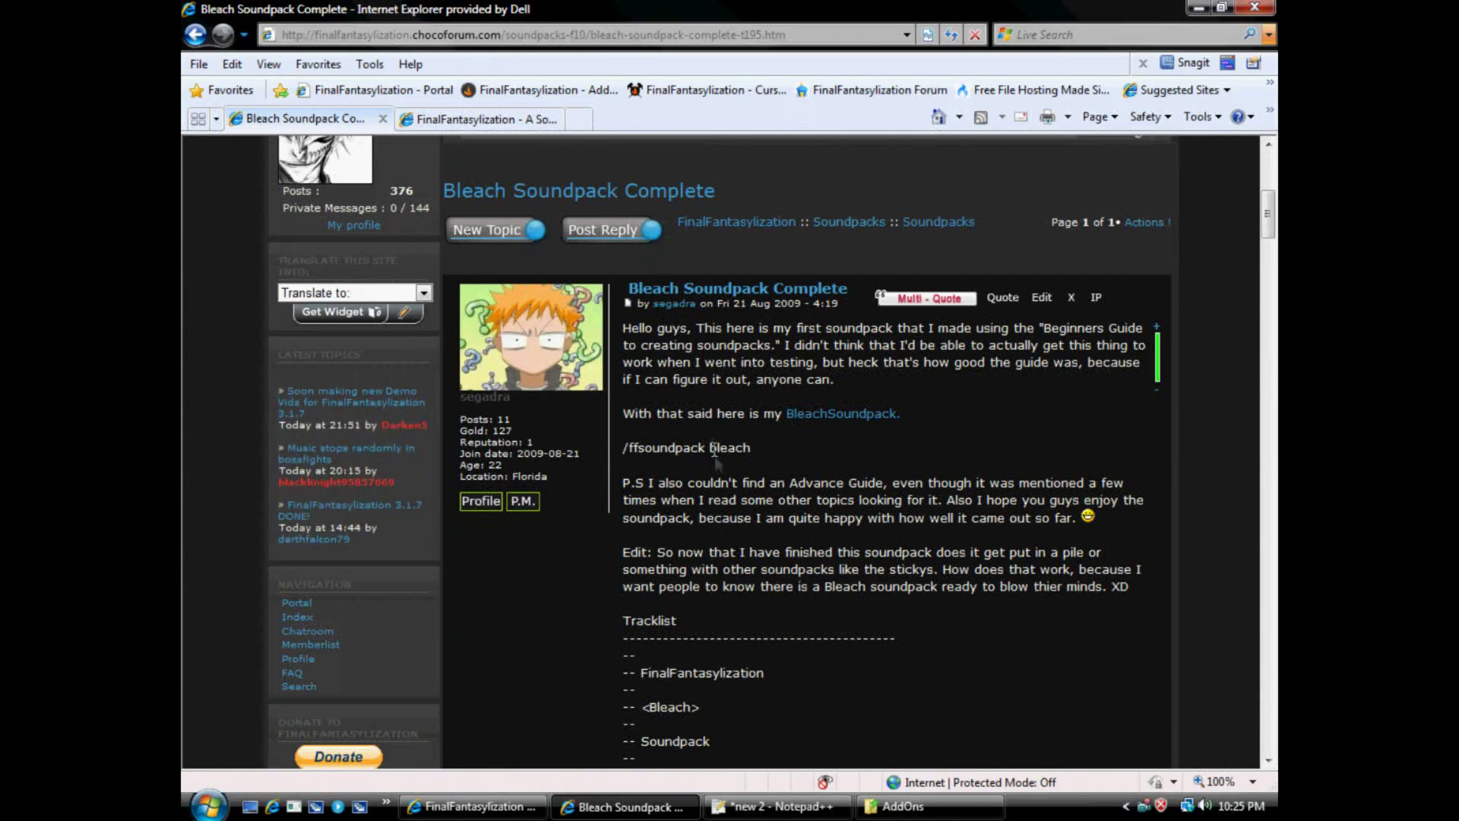
pyautogui.scroll(-10, 677, 466)
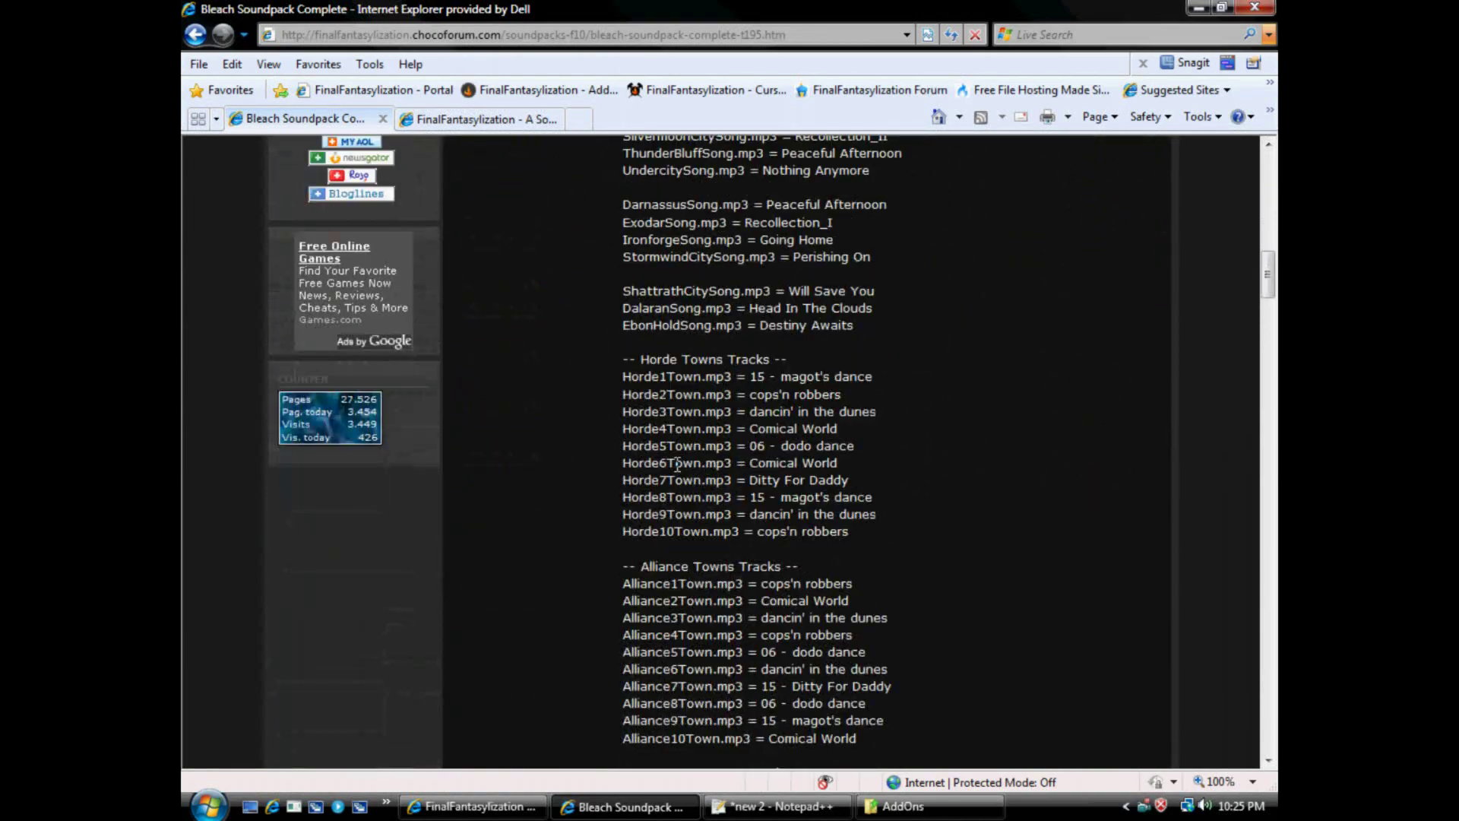
pyautogui.scroll(-9, 677, 466)
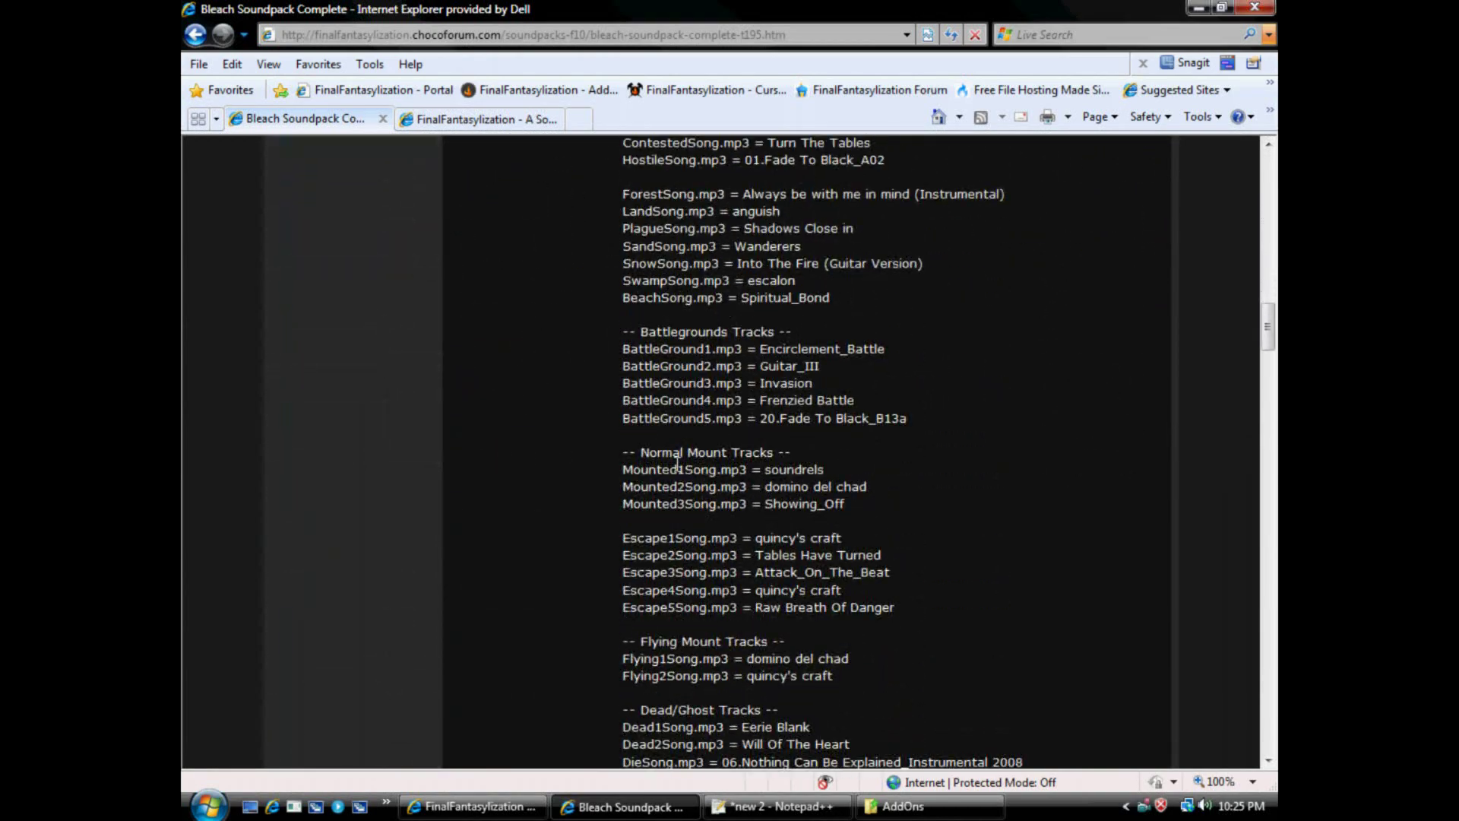
pyautogui.scroll(-7, 677, 465)
# - Return to the top and follow the first post's BleachSoundpack download link
pyautogui.scroll(8, 674, 466)
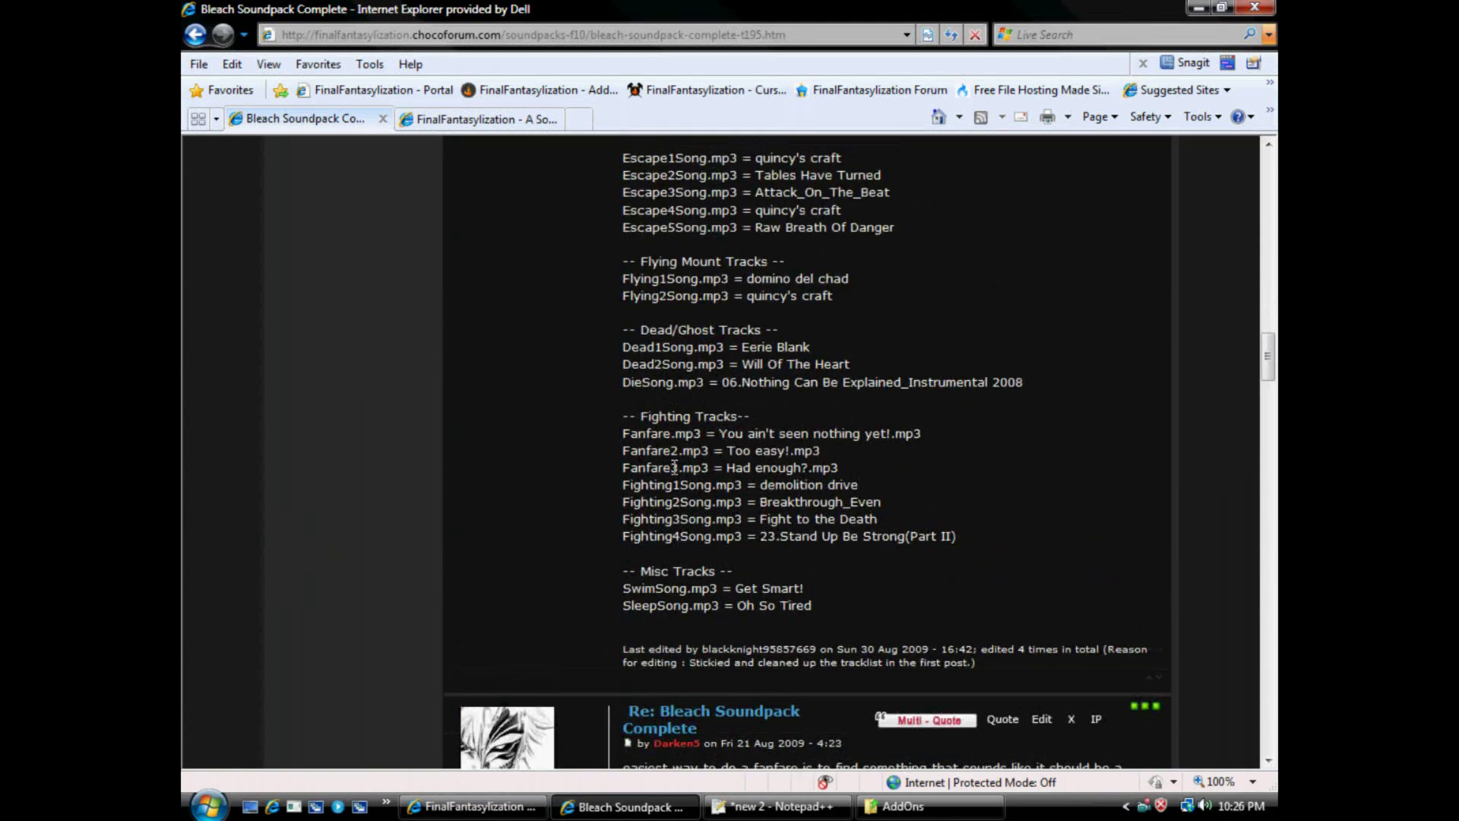
pyautogui.scroll(12, 674, 467)
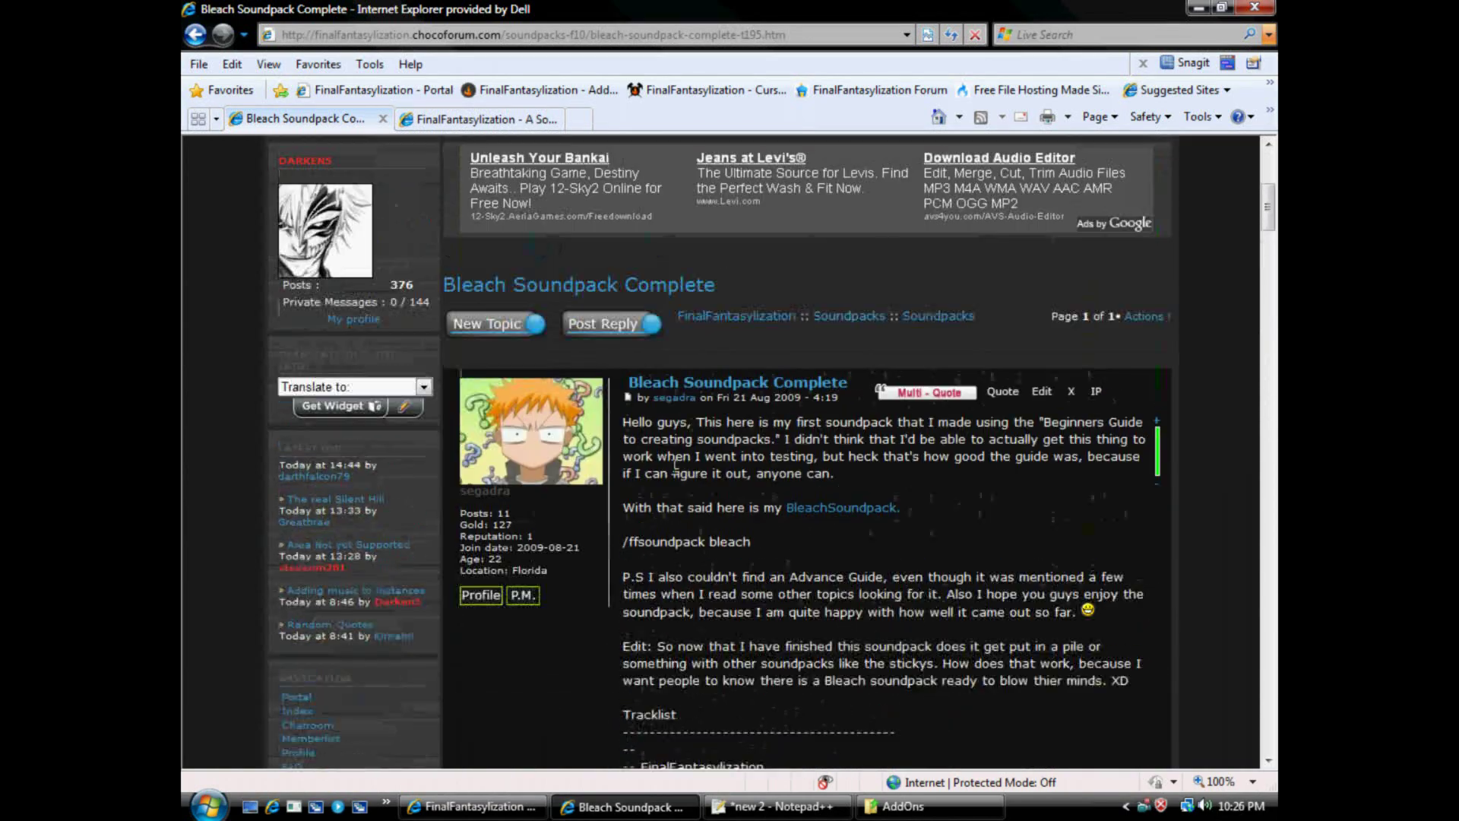
pyautogui.click(875, 509)
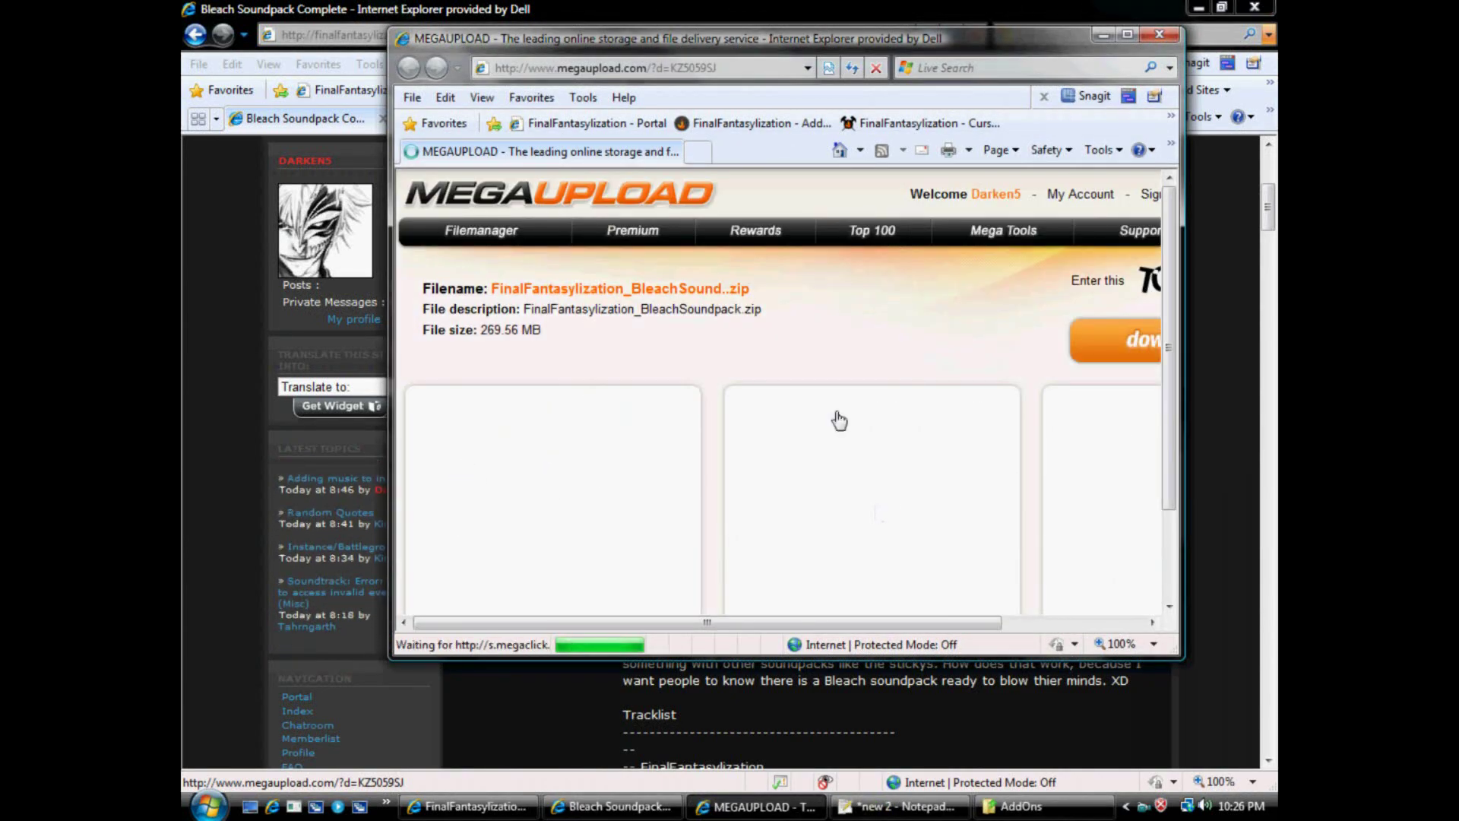
# - Maximize the Megaupload page, submit the captcha, start saving FinalFantasylization_BleachSoundpack.zip, then cancel and minimize
pyautogui.click(1124, 34)
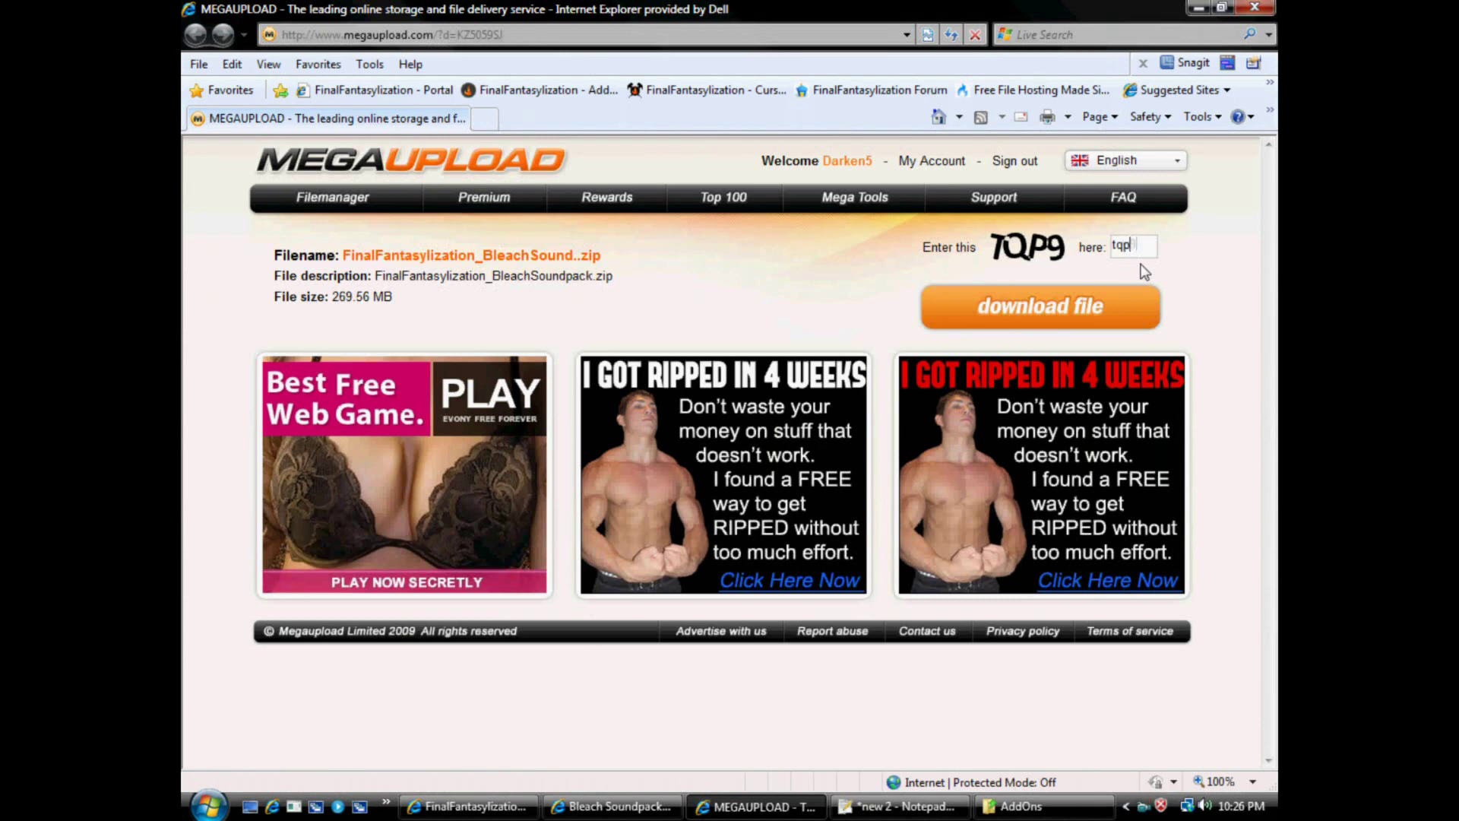
pyautogui.click(1108, 320)
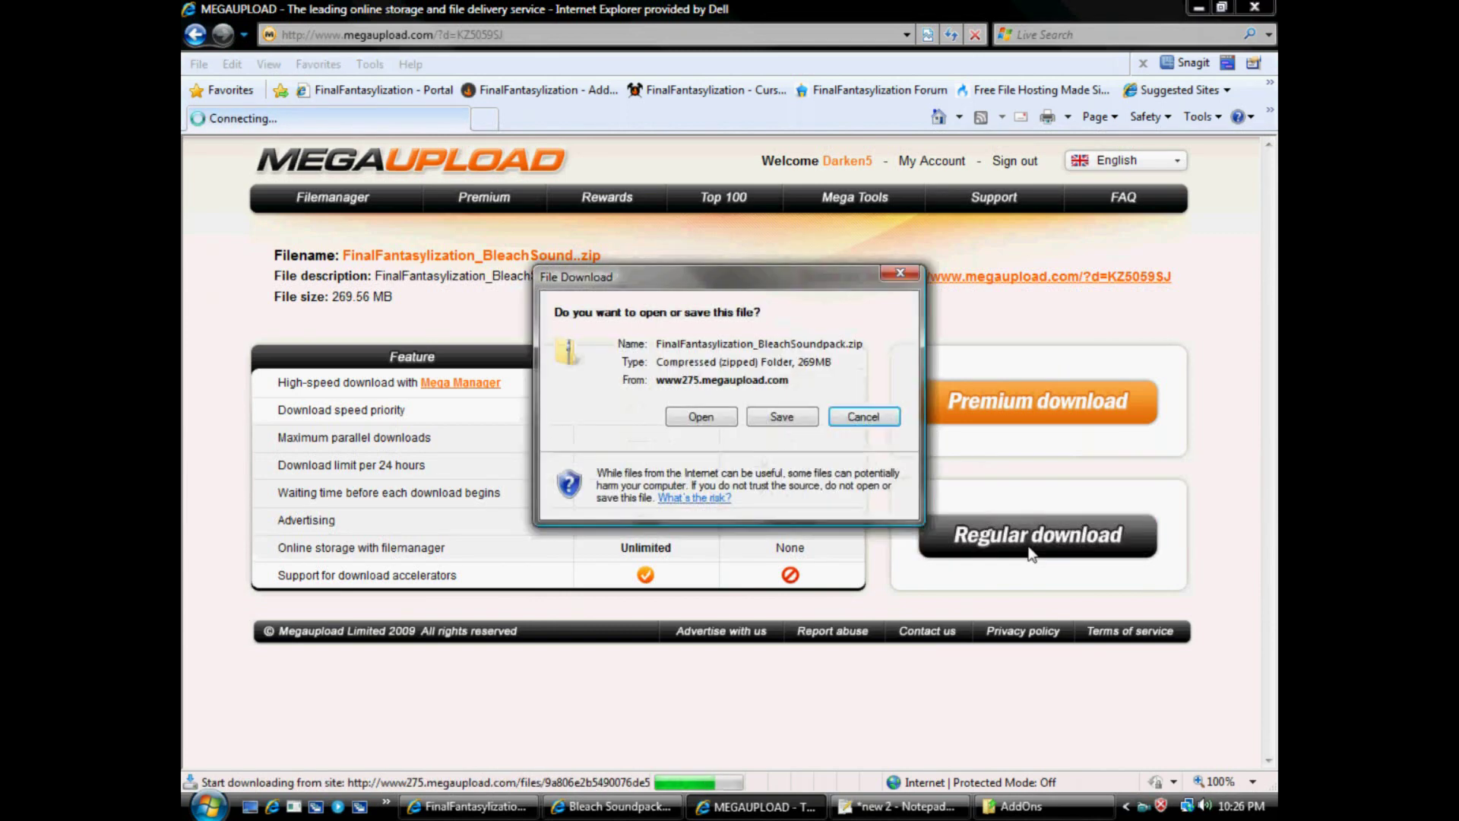
pyautogui.click(772, 418)
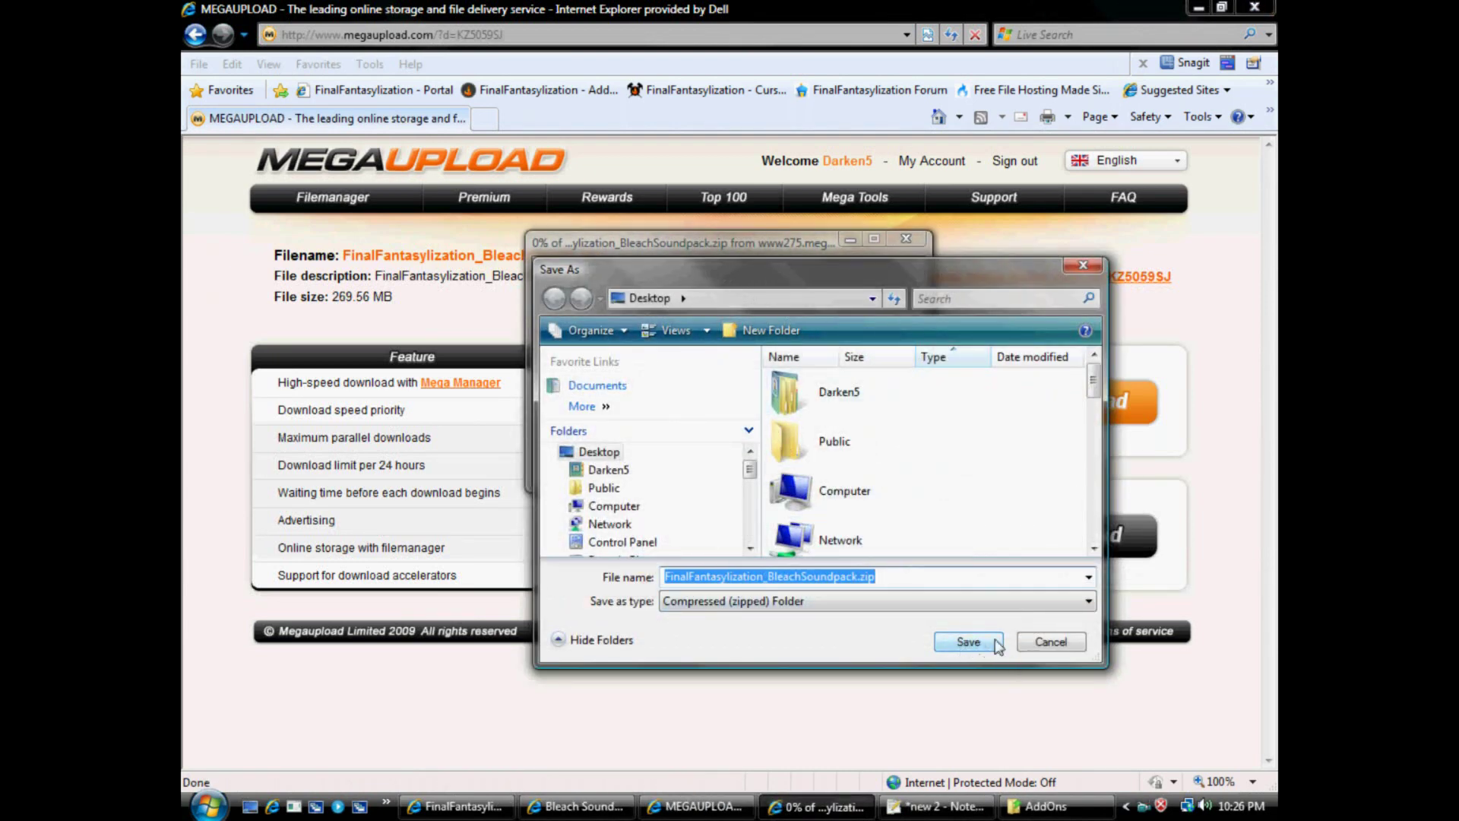
pyautogui.click(1051, 642)
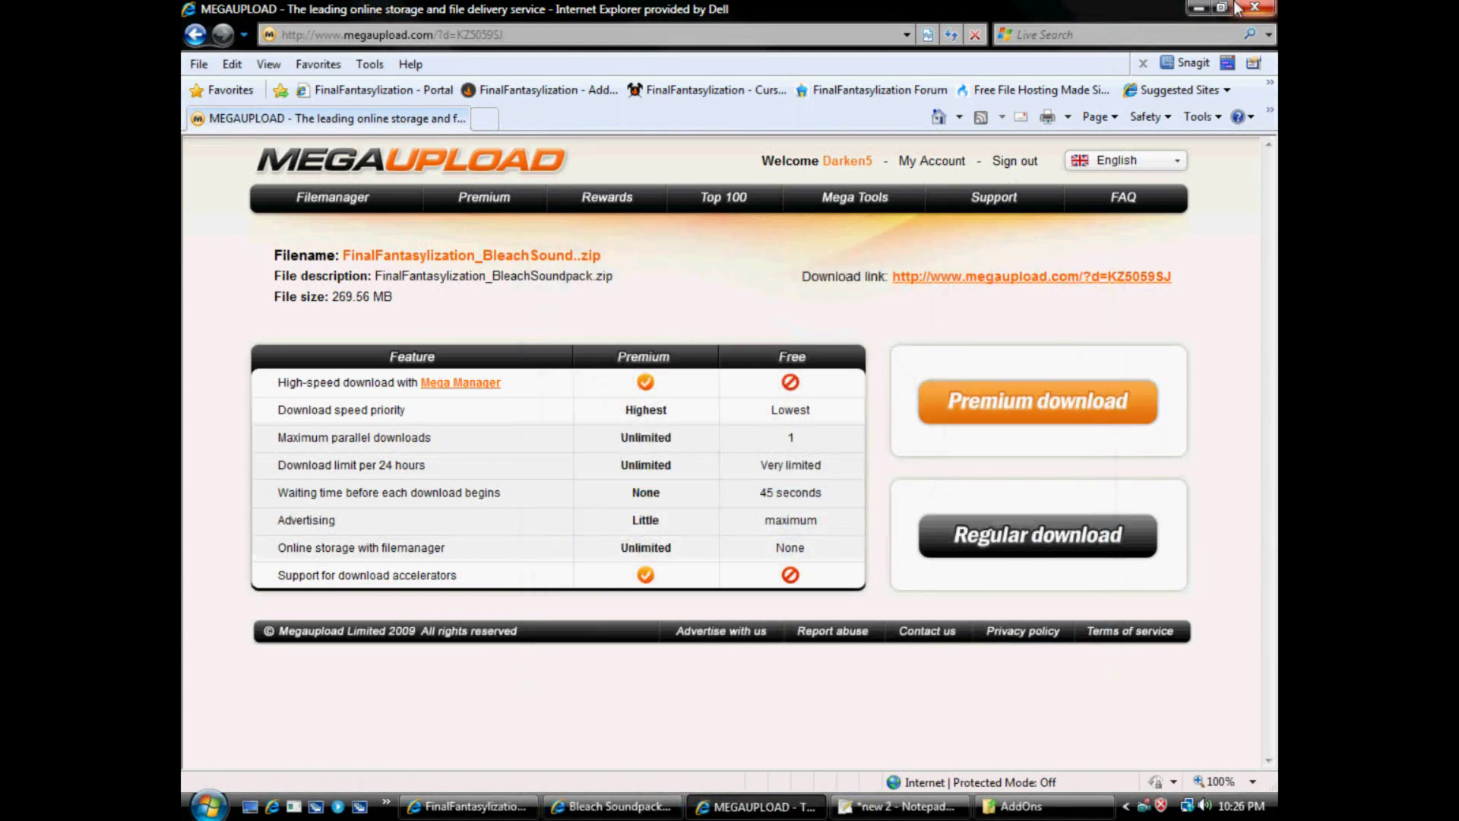
pyautogui.click(1196, 7)
# - Minimize the thread browser and use Extract All on the desktop Bleach soundpack zip
pyautogui.click(1196, 7)
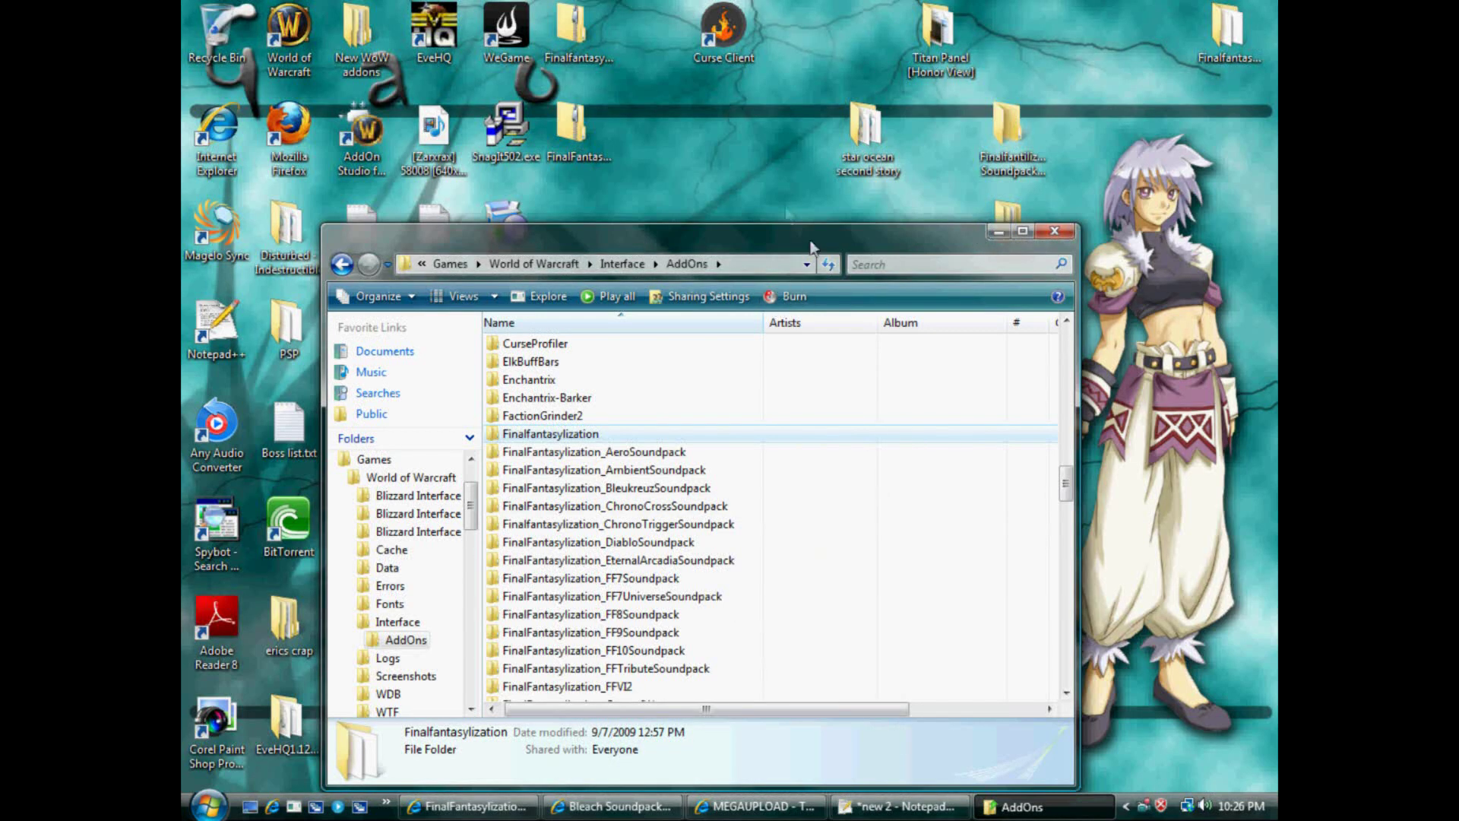
pyautogui.click(585, 134)
pyautogui.rightClick(585, 132)
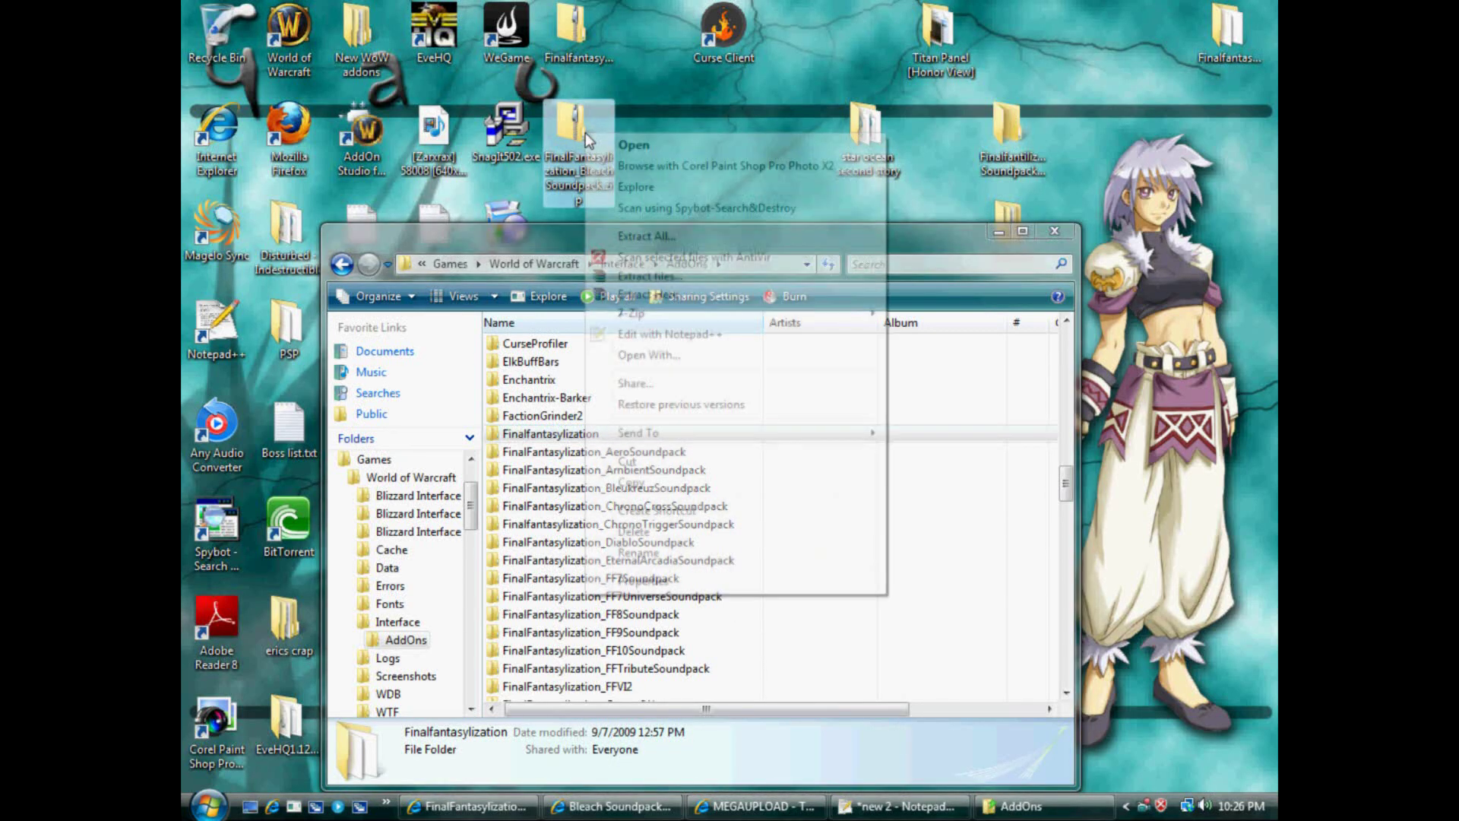
pyautogui.click(688, 236)
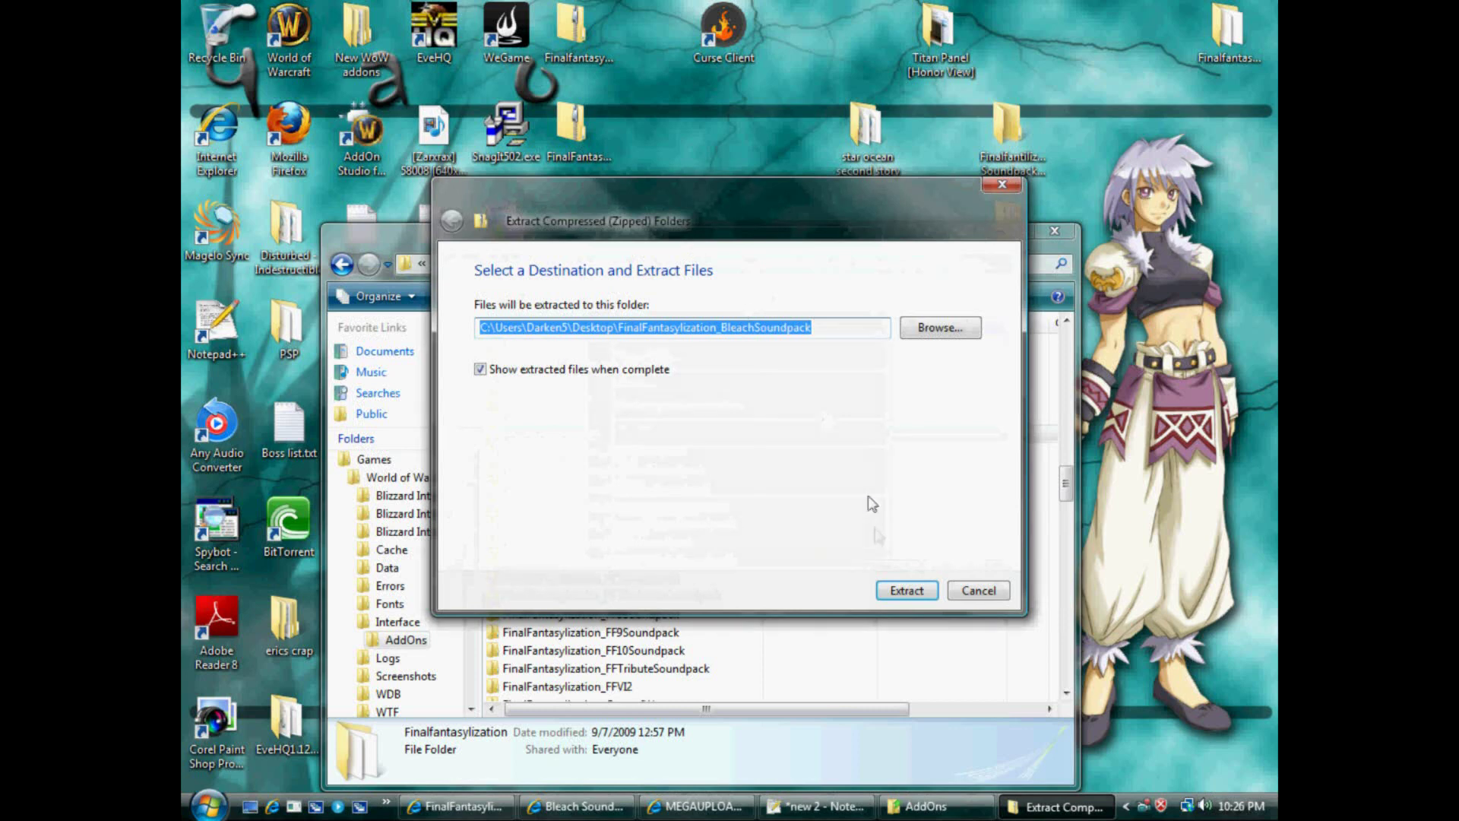
pyautogui.click(907, 590)
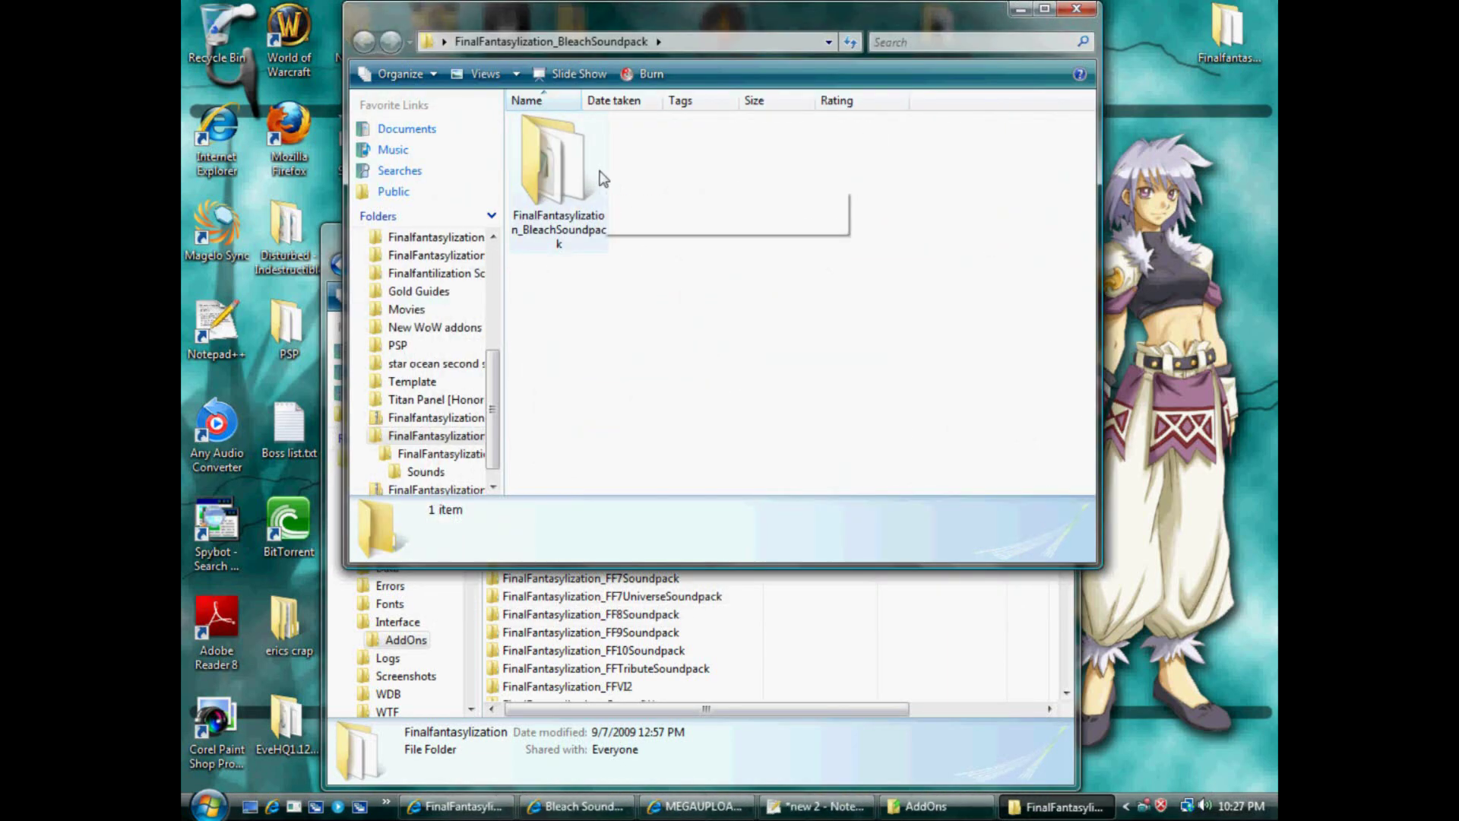
pyautogui.doubleClick(555, 163)
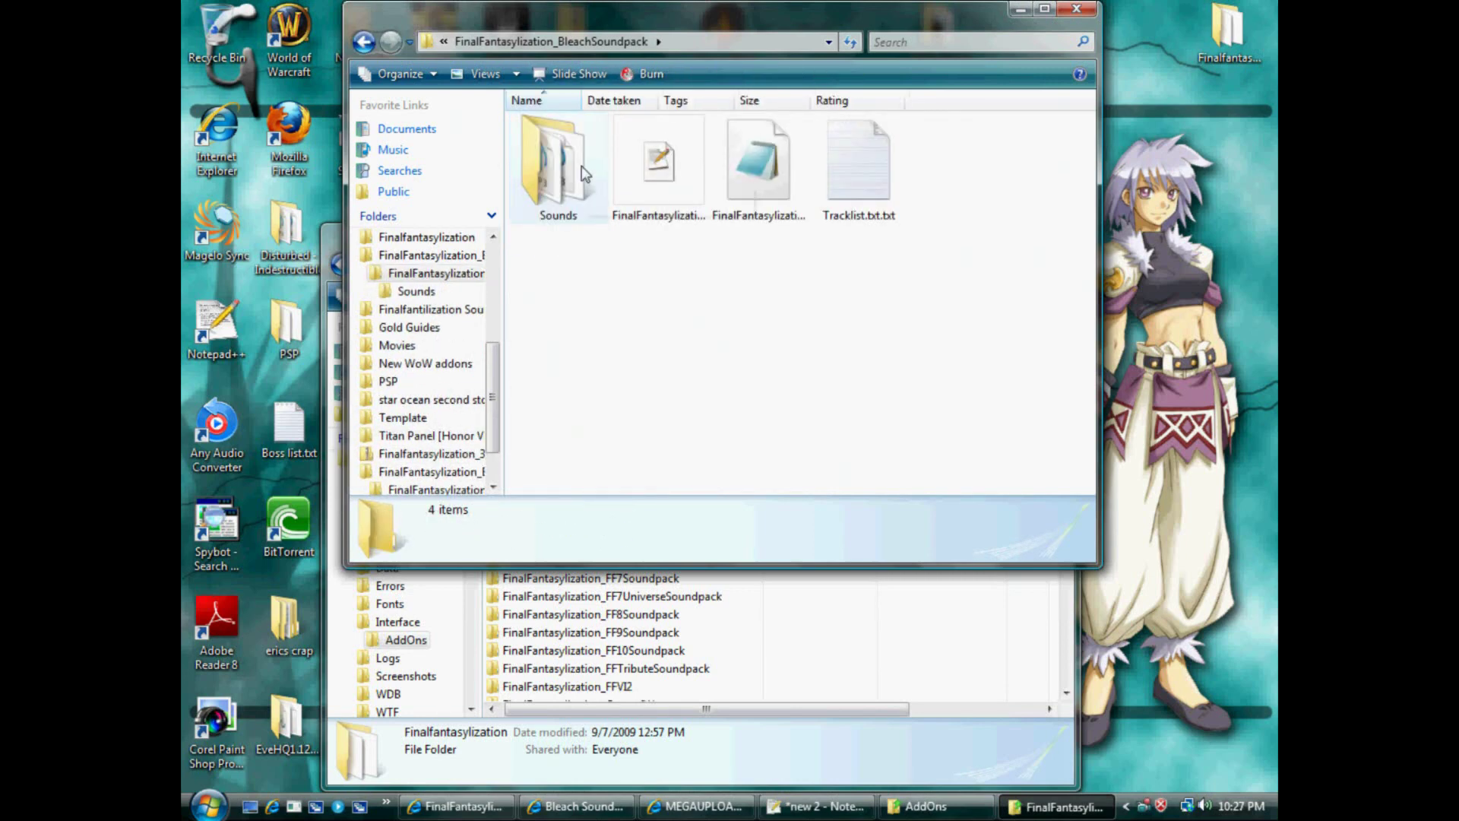
pyautogui.doubleClick(555, 163)
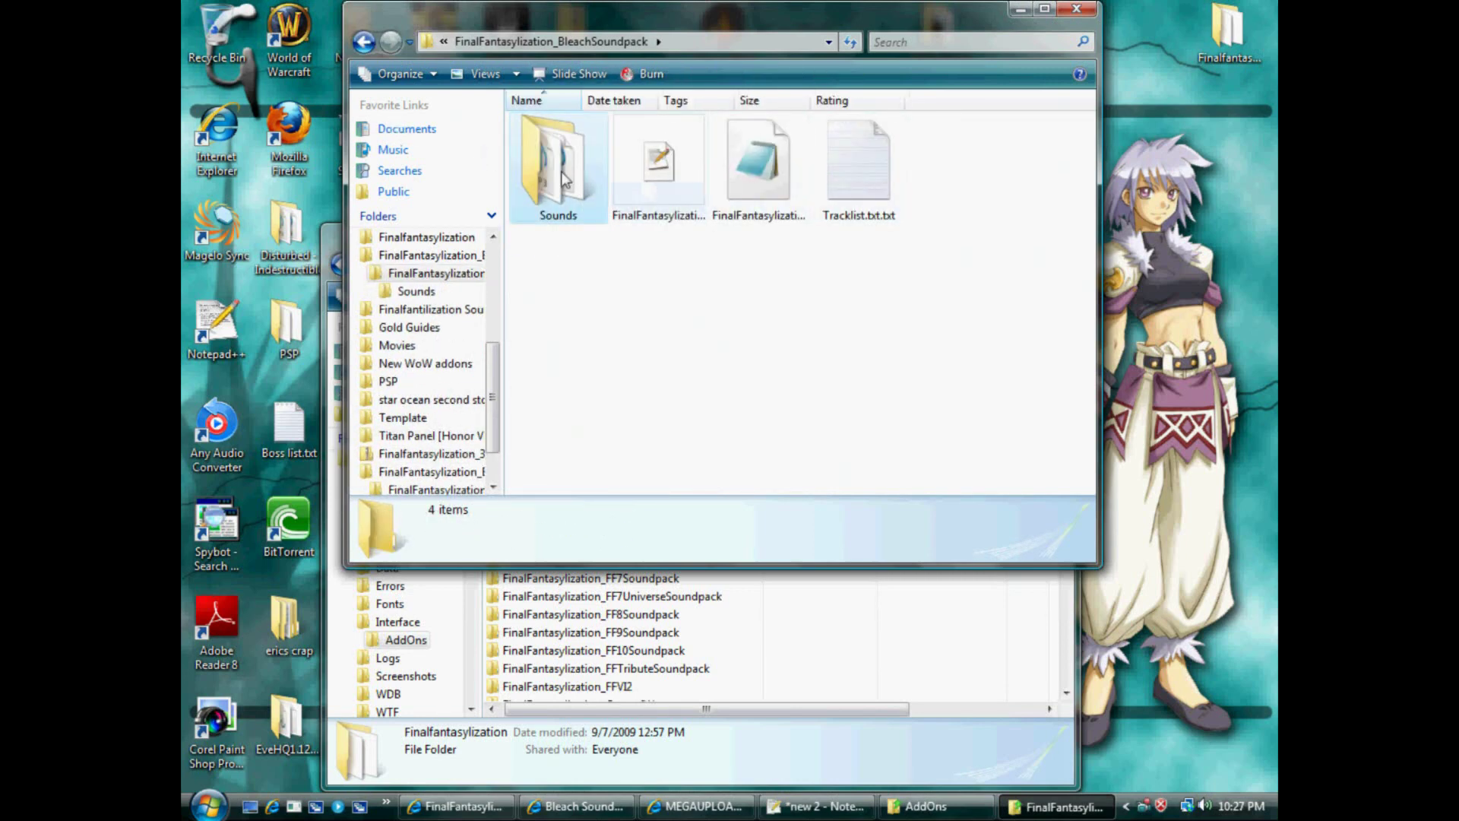
pyautogui.click(359, 46)
pyautogui.click(660, 163)
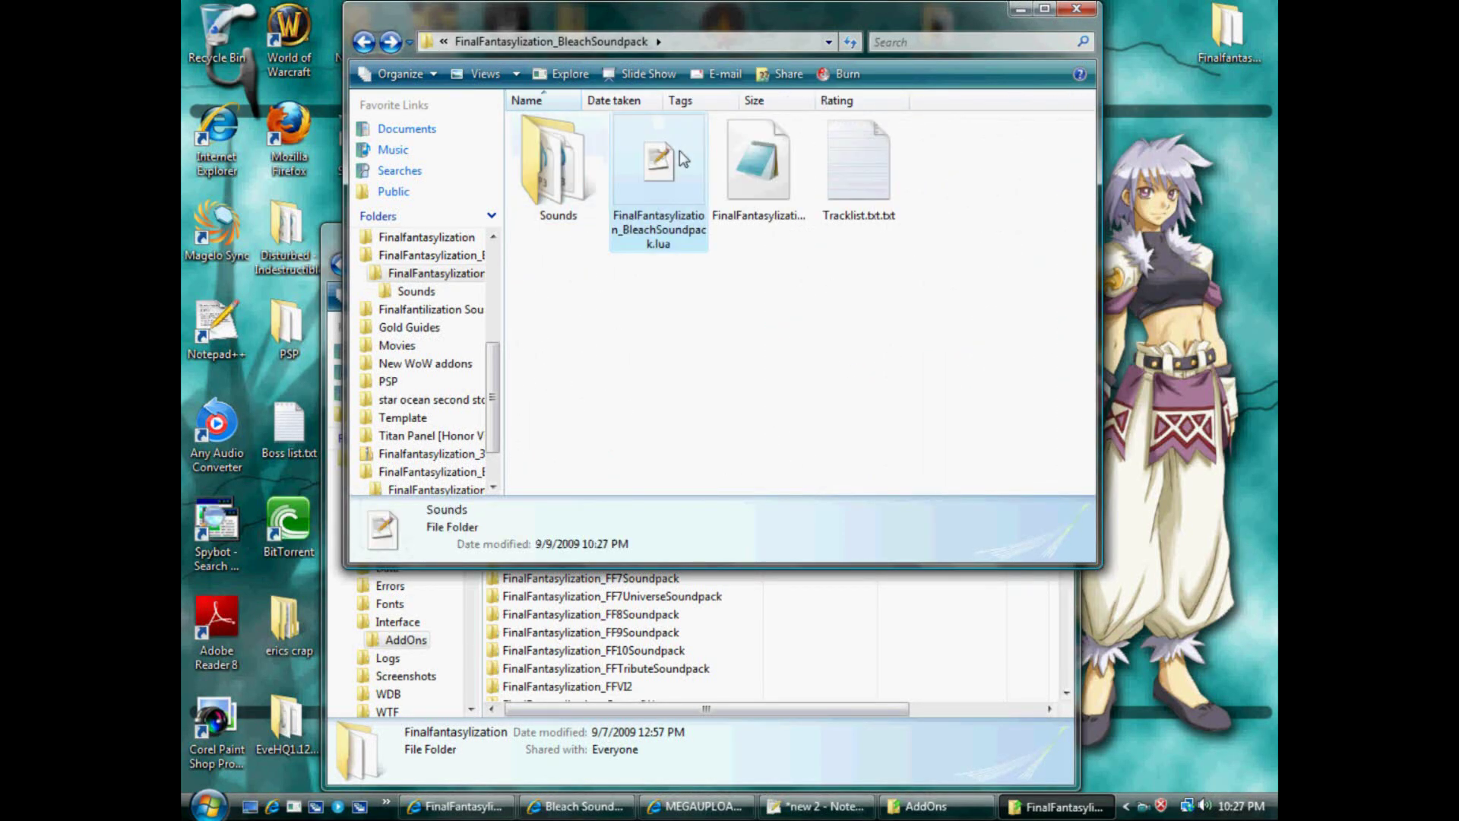
pyautogui.click(756, 189)
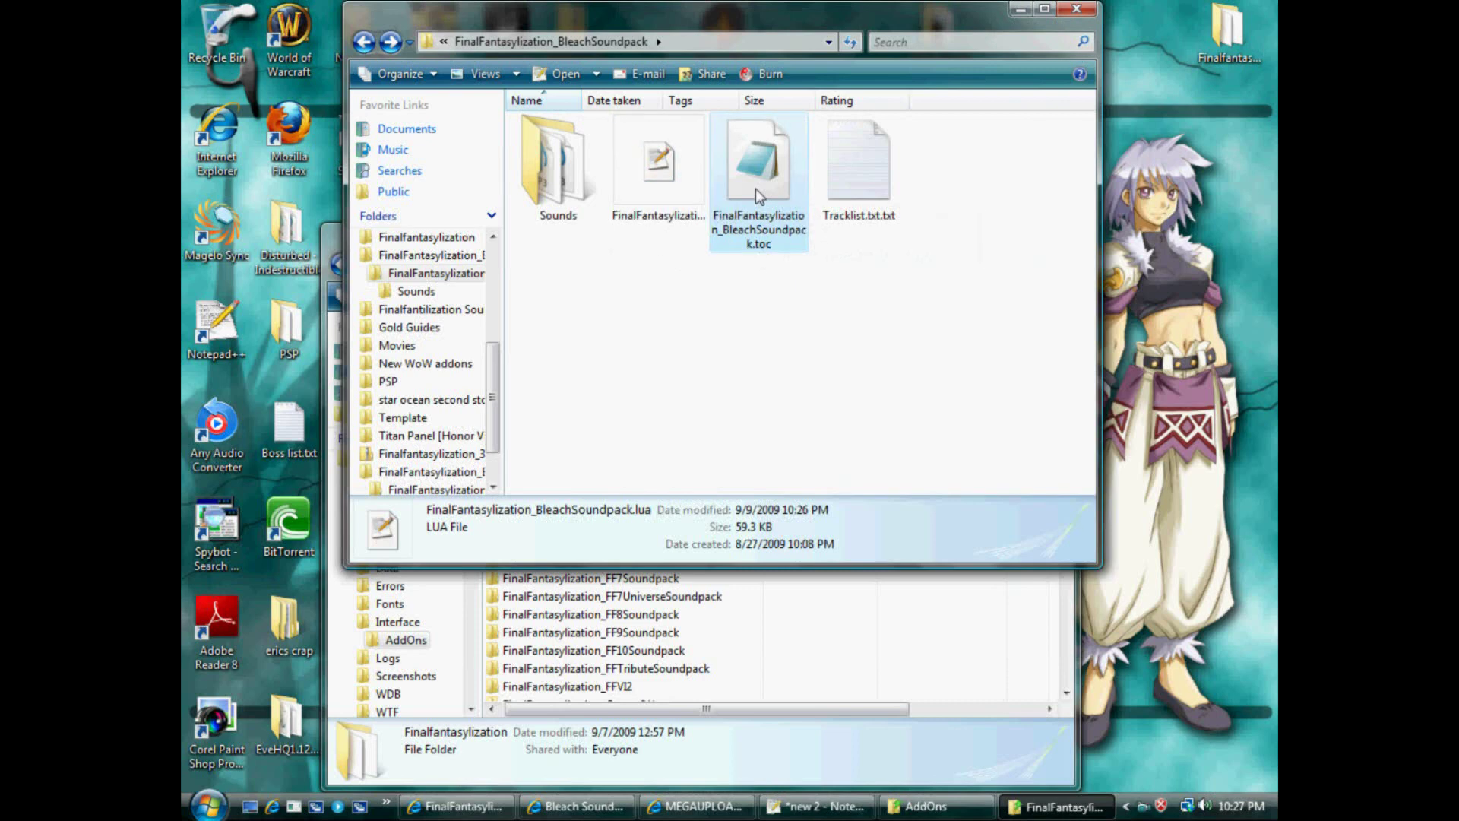
pyautogui.click(894, 193)
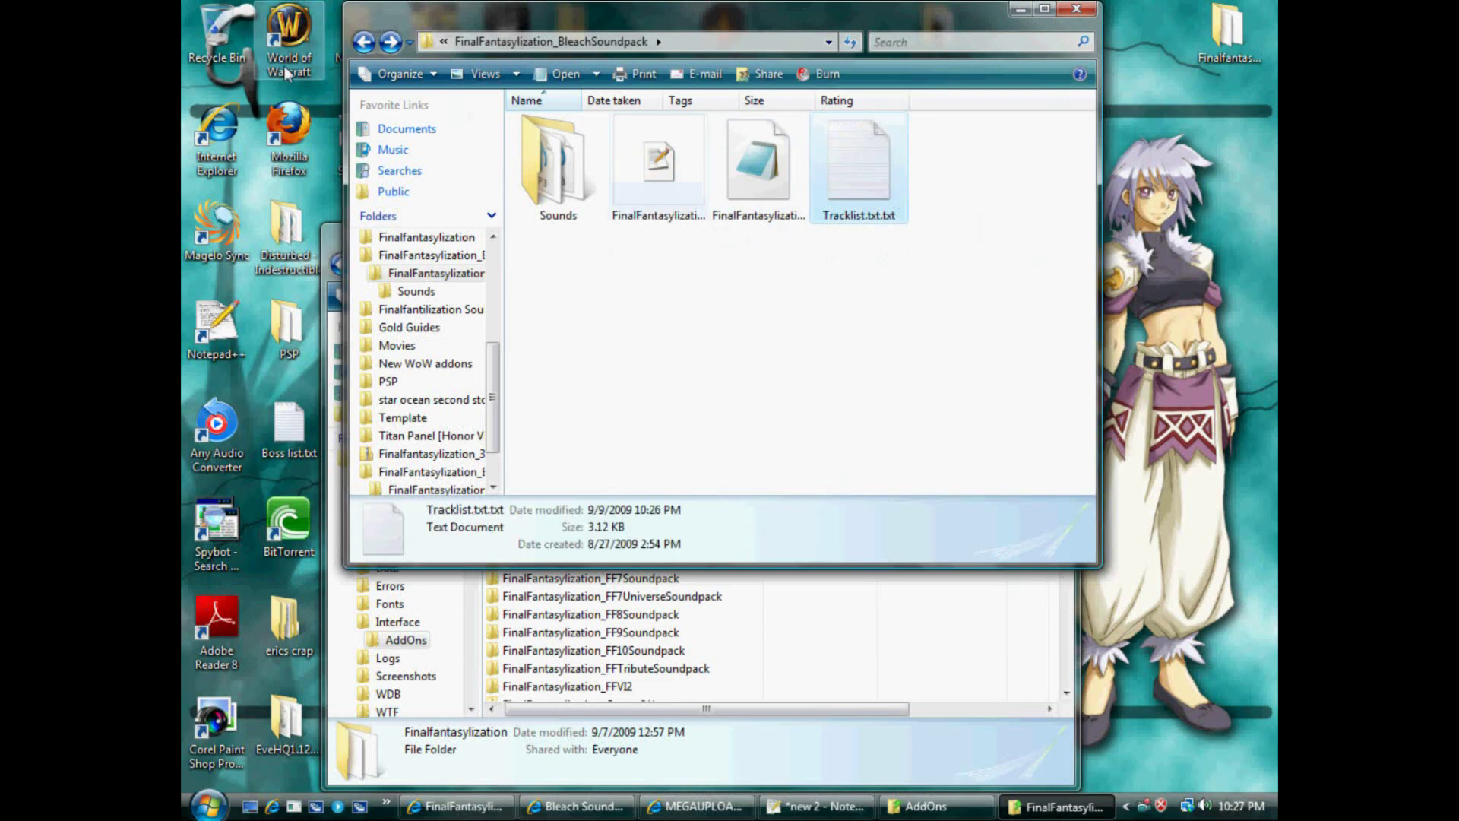
pyautogui.click(366, 44)
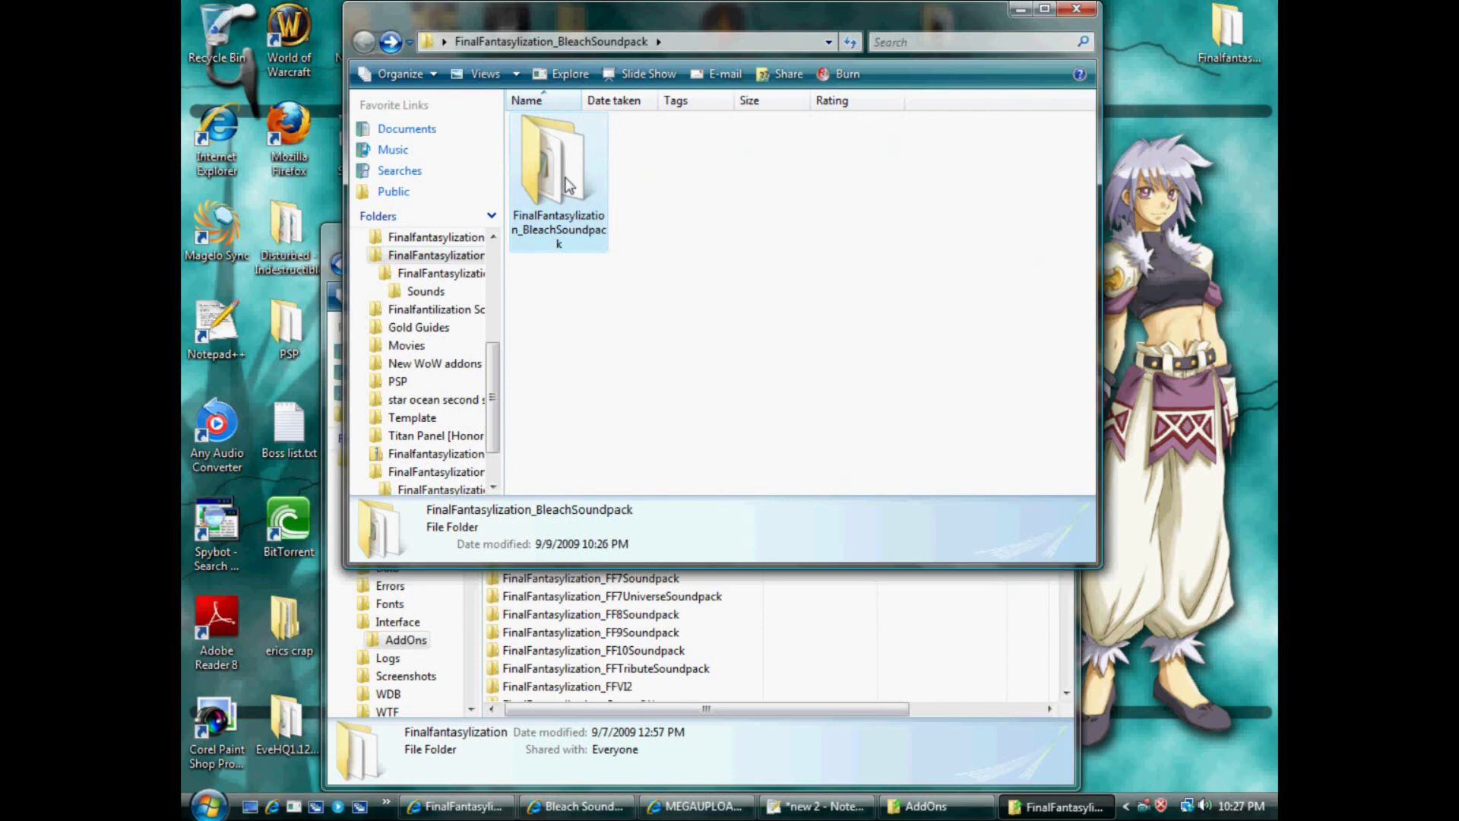
# - Arrange the soundpack extraction window and the AddOns window side by side
pyautogui.moveTo(566, 186); pyautogui.dragTo(721, 240)
pyautogui.click(1055, 668)
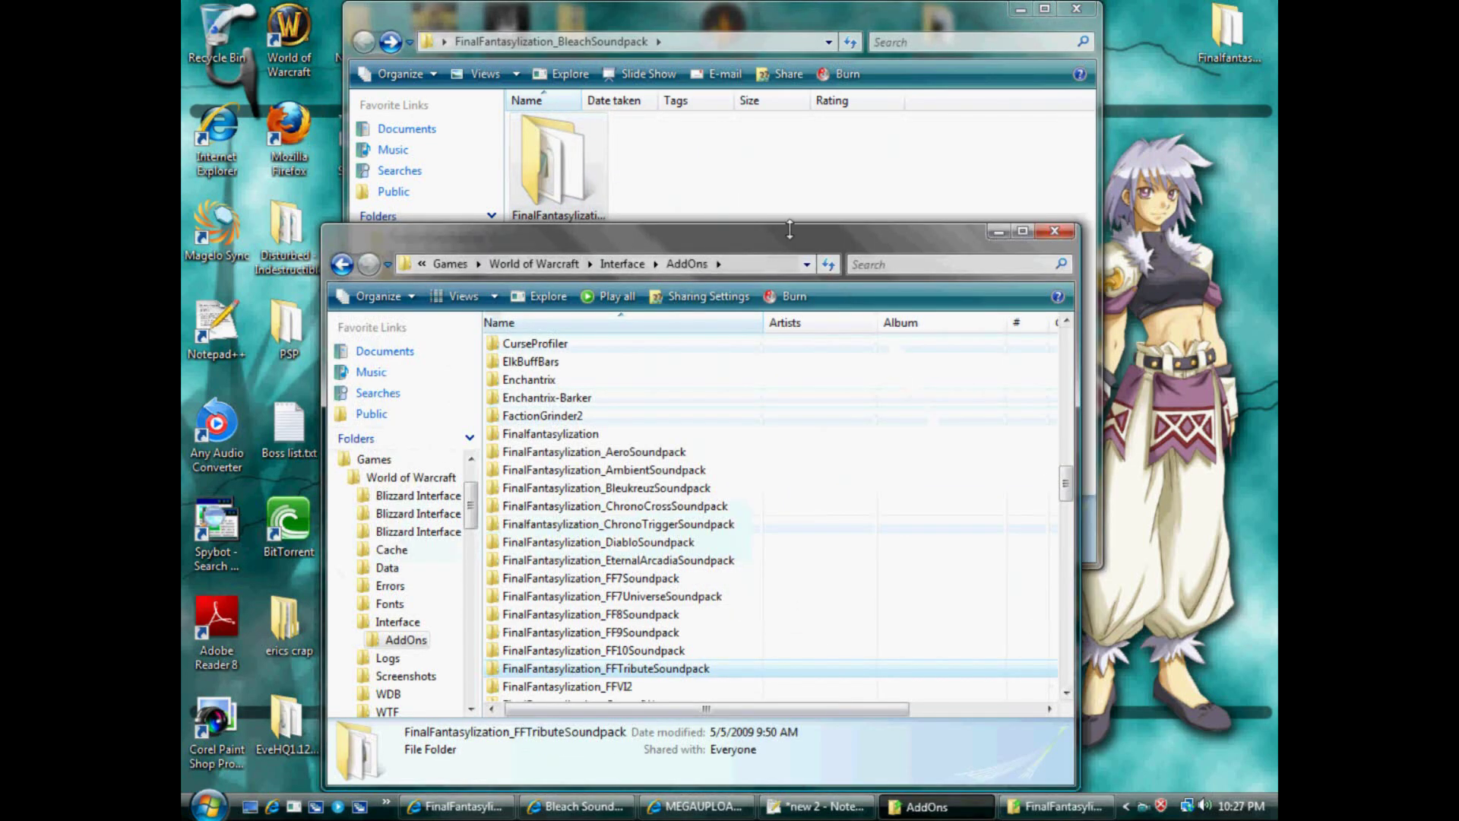
pyautogui.moveTo(789, 226); pyautogui.dragTo(1056, 163)
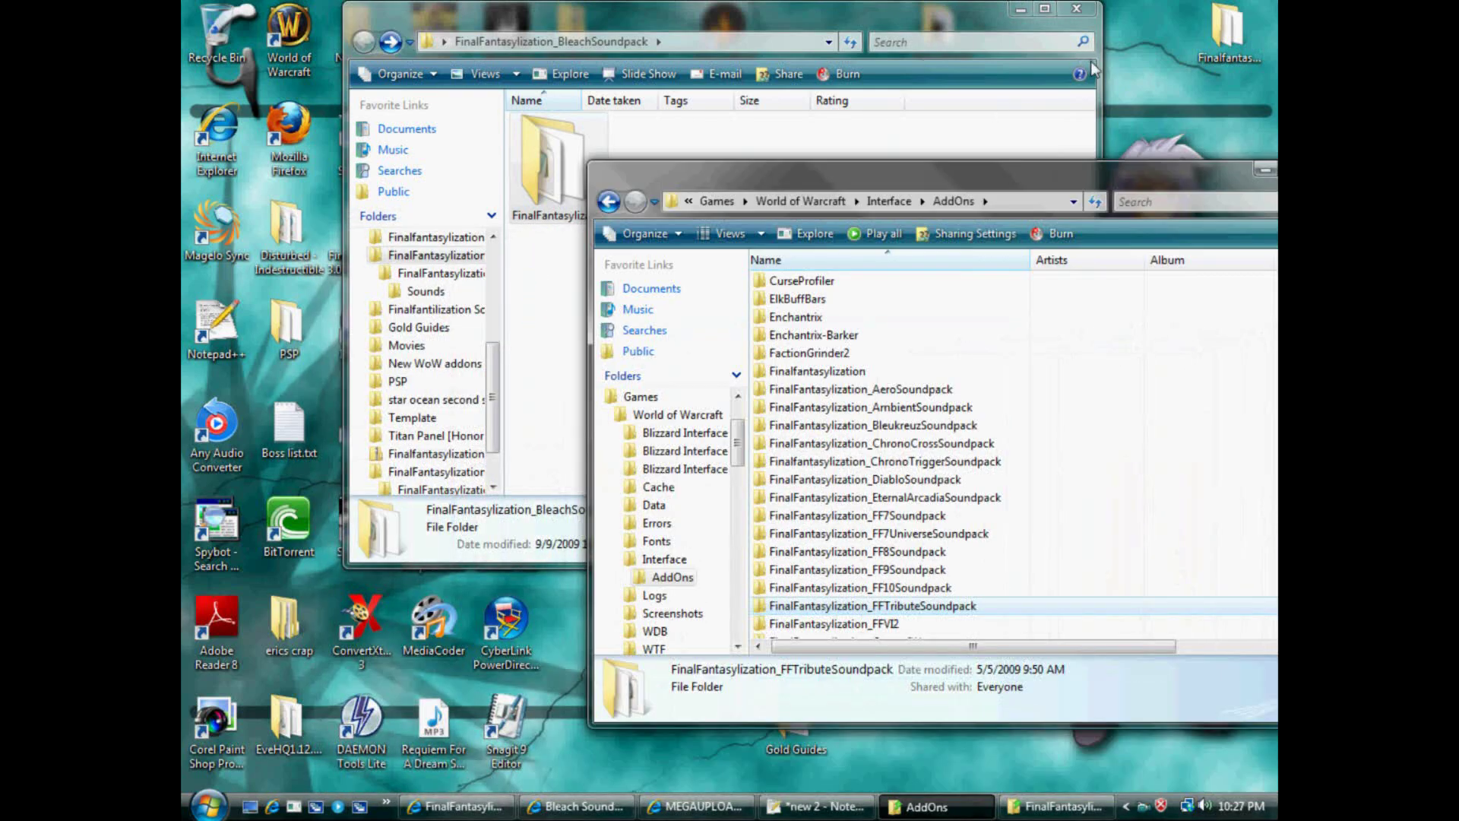
pyautogui.moveTo(1093, 69); pyautogui.dragTo(707, 68)
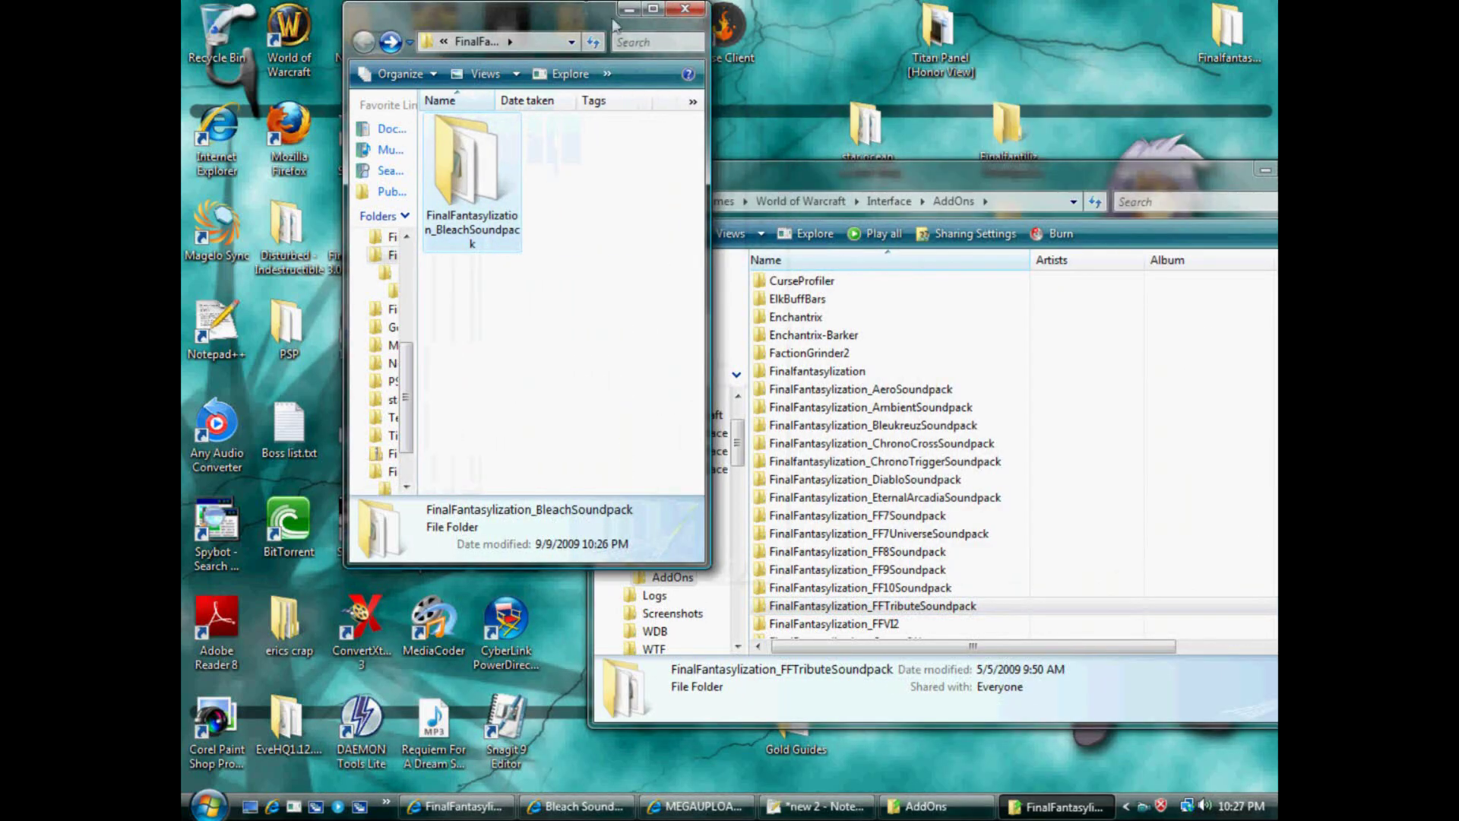
pyautogui.moveTo(536, 21); pyautogui.dragTo(376, 30)
pyautogui.moveTo(910, 217); pyautogui.dragTo(815, 140)
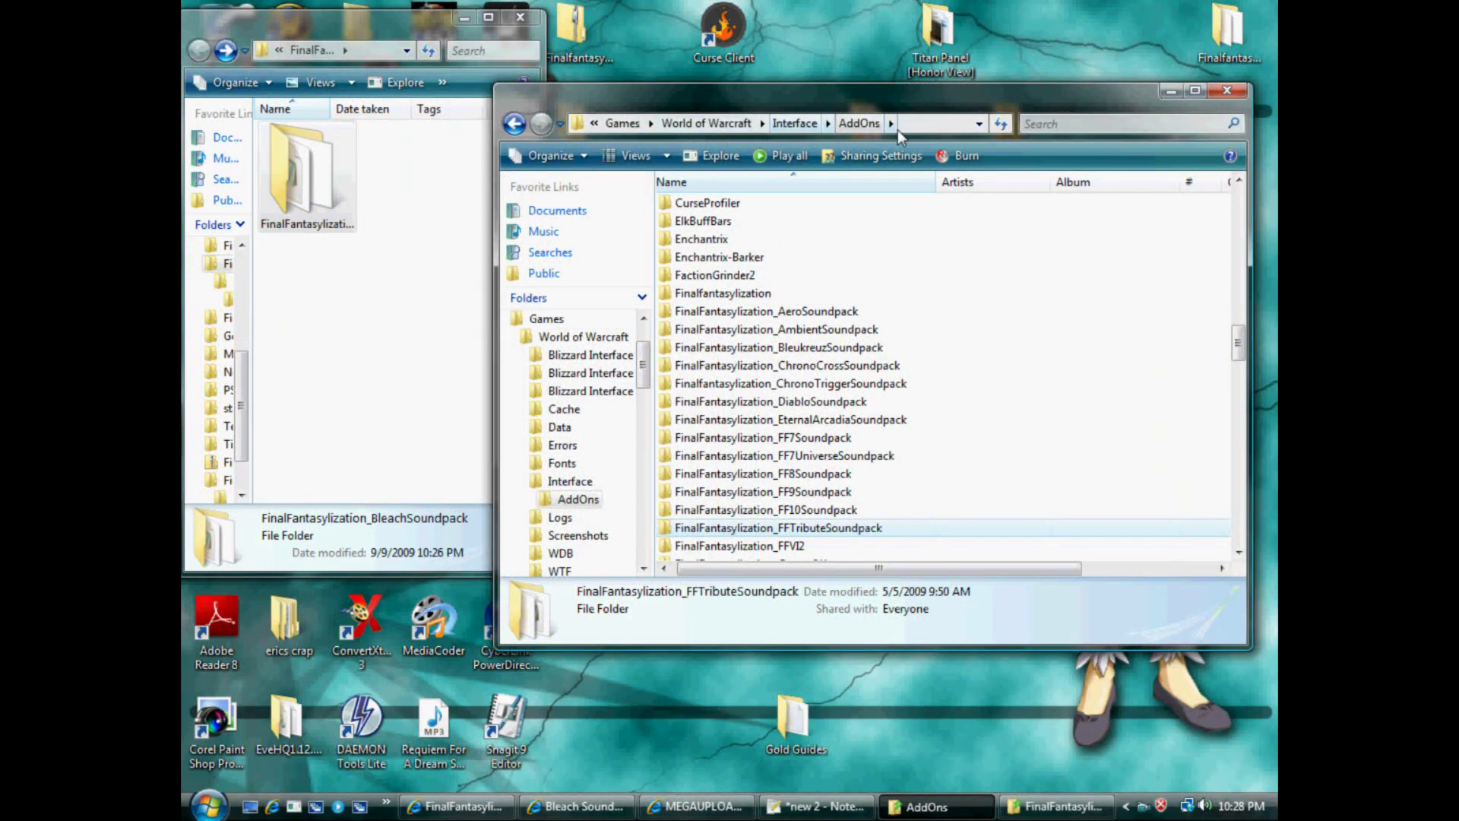
# - Drag FinalFantasylization_BleachSoundpack into AddOns, keep its name, and minimize both windows
pyautogui.moveTo(304, 173); pyautogui.dragTo(945, 324)
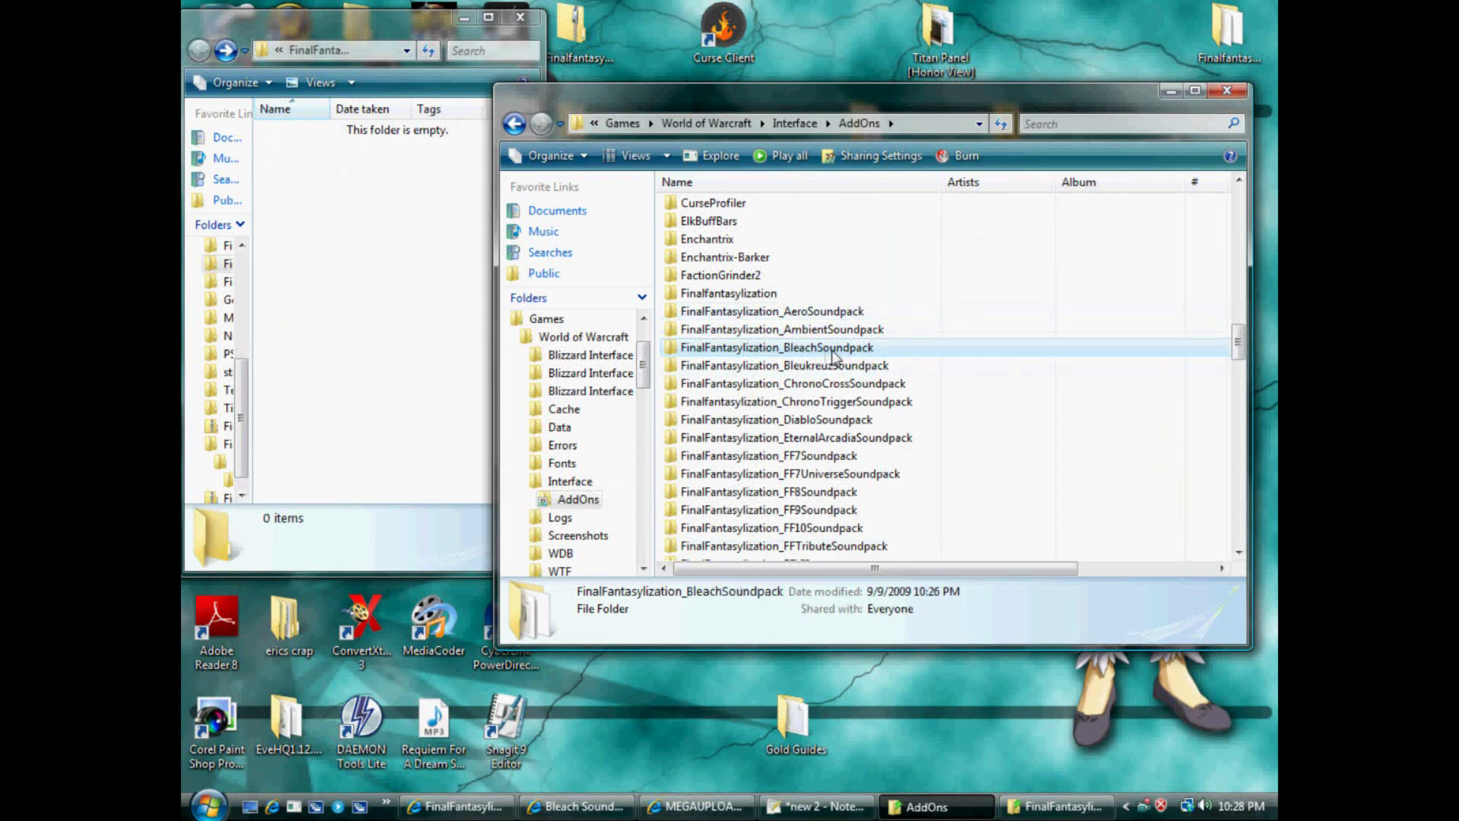
pyautogui.click(832, 349)
pyautogui.click(983, 352)
pyautogui.click(1171, 93)
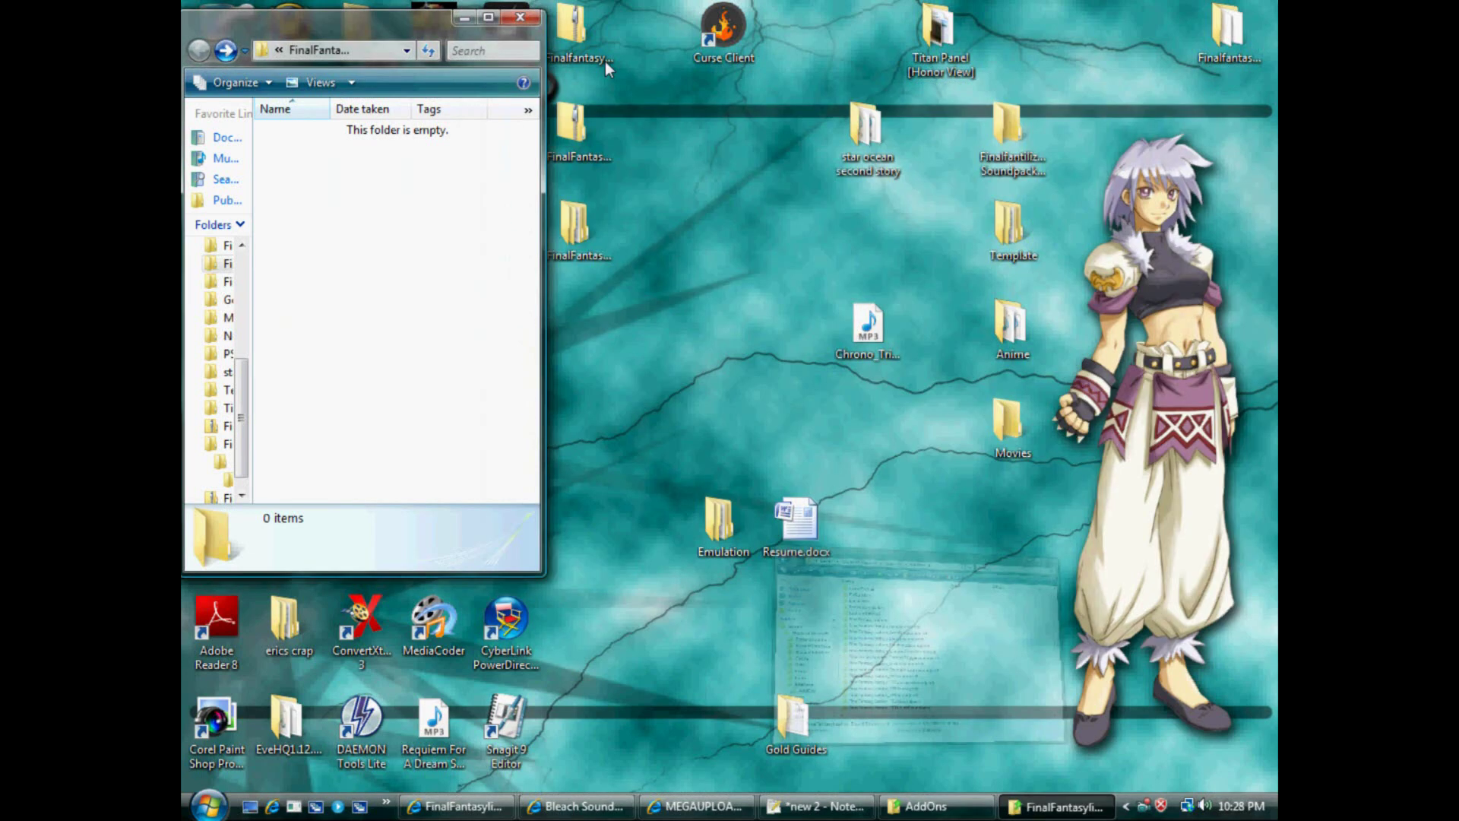
pyautogui.click(462, 18)
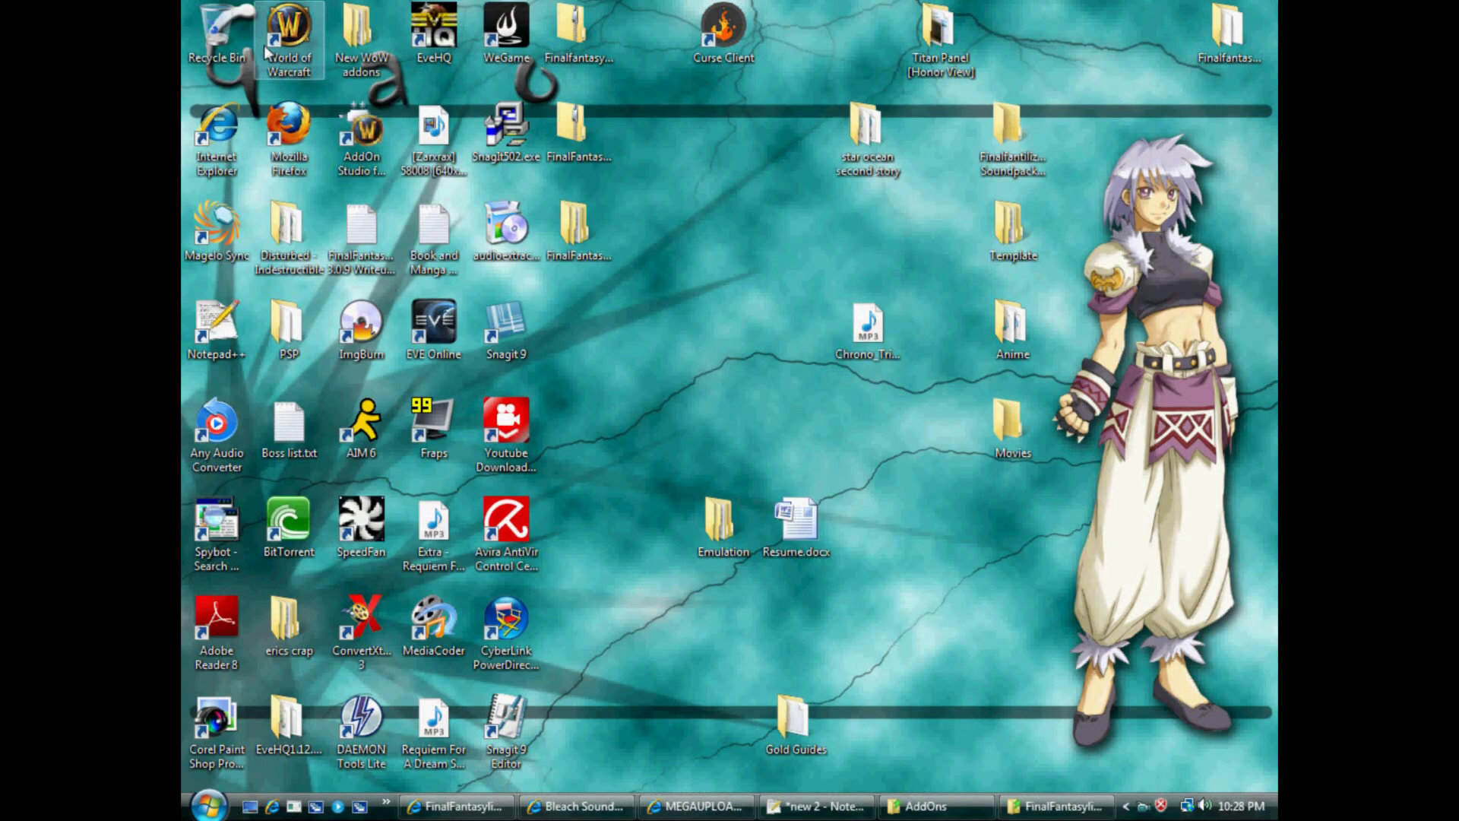